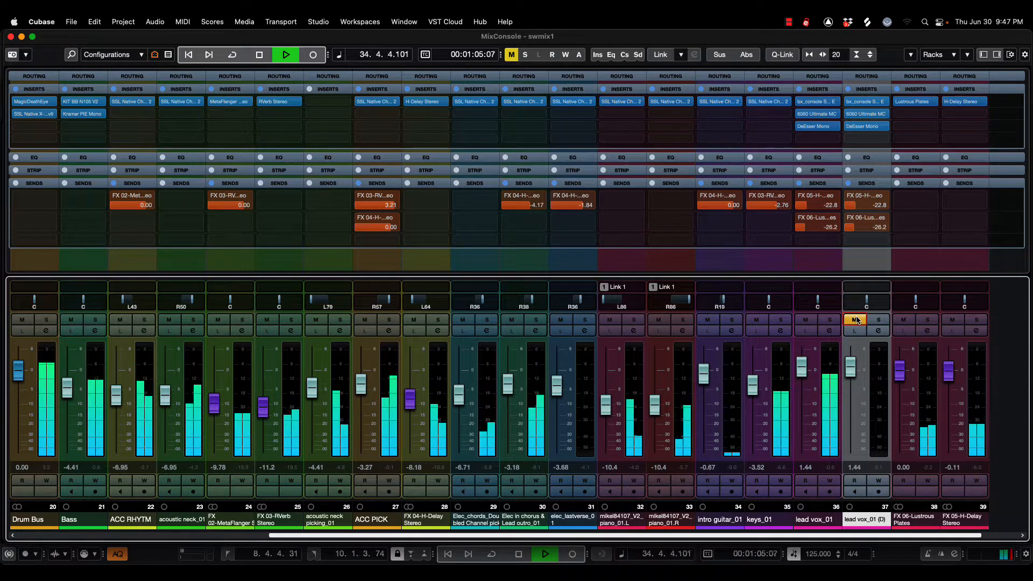
- Stop playback, unmute the lead vox_01 (D) channel and solo it
{"action": "key", "text": "space"}
{"action": "left_click", "coordinate": [855, 319]}
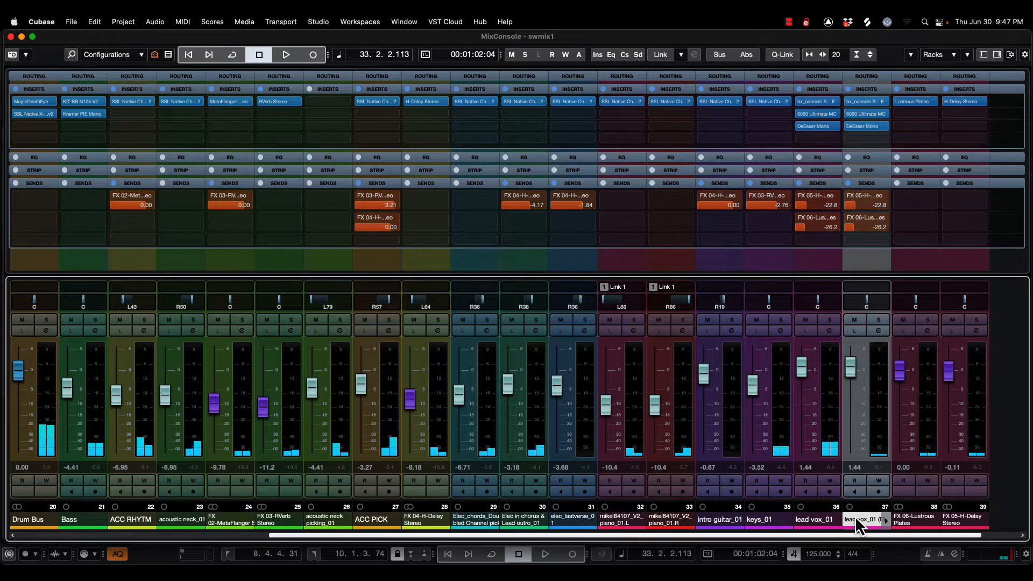
{"action": "left_click", "coordinate": [880, 321]}
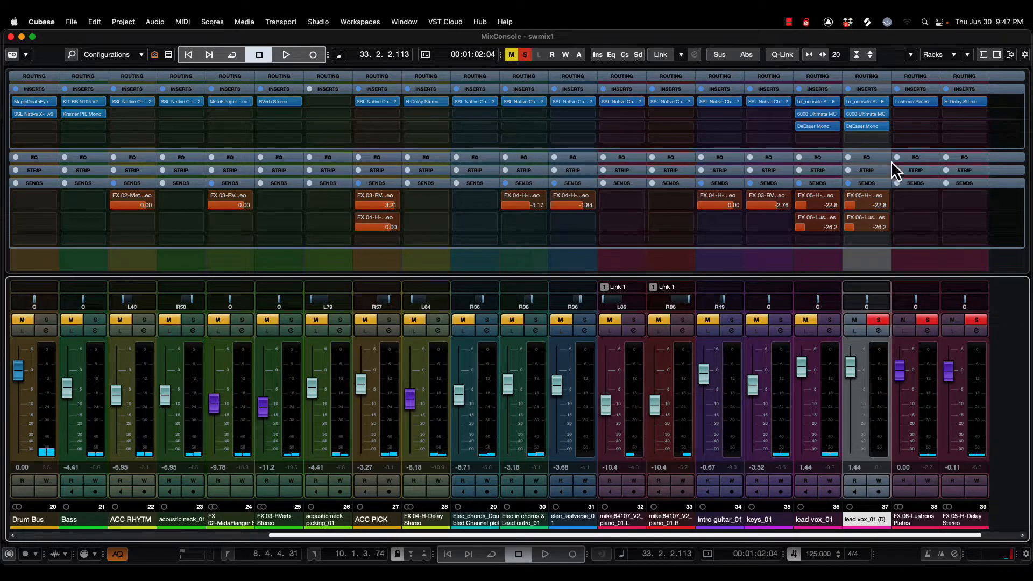
- Insert the UltraPitch 3 Voices Mono plug-in after the DeEsser on the lead vox_01 (D) channel
{"action": "left_click", "coordinate": [879, 138]}
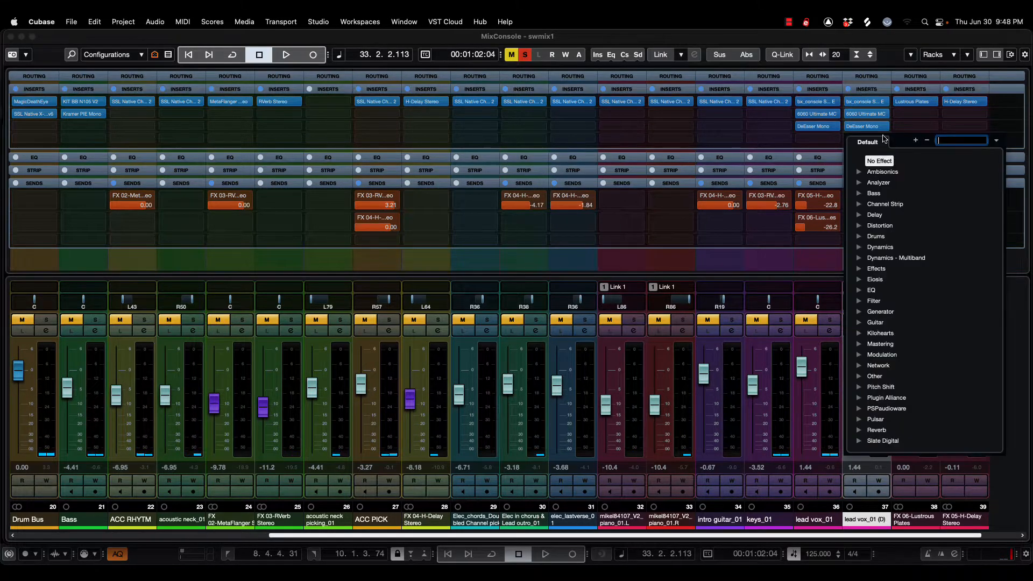
{"action": "type", "text": "ultra"}
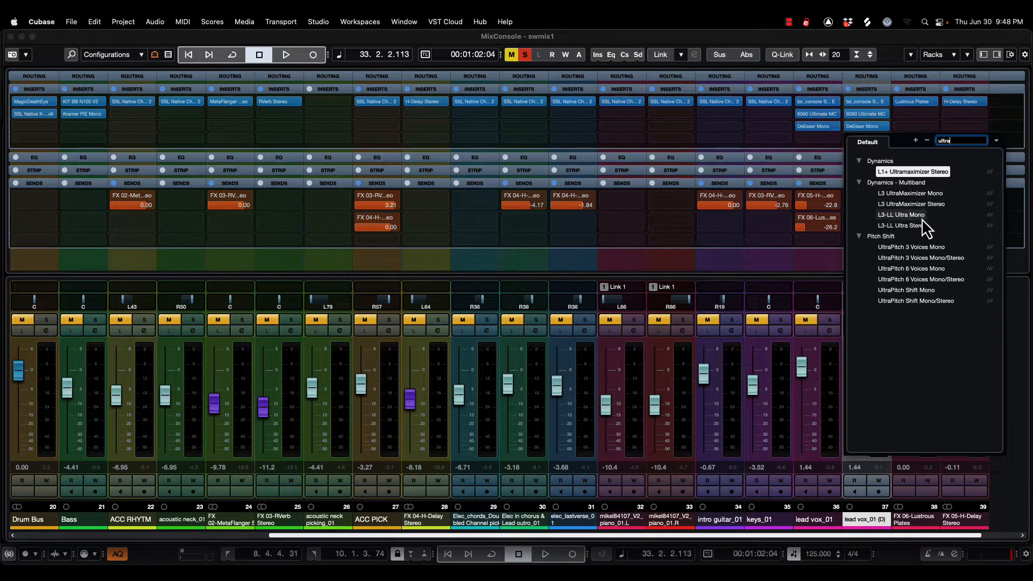
{"action": "left_click", "coordinate": [915, 247]}
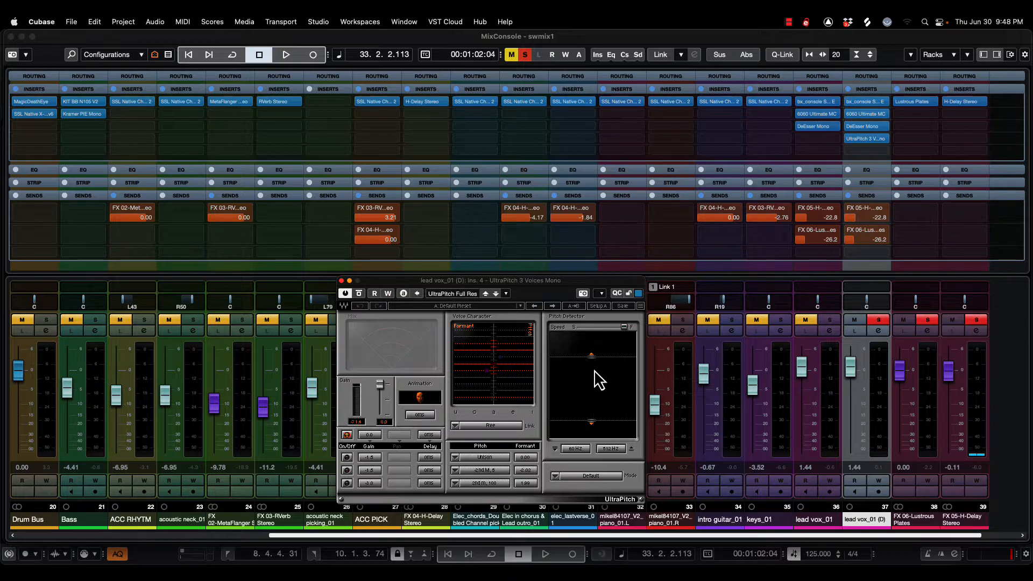
- While auditioning the soloed vocal, narrow the pitch detector's upper and lower limits to bracket its pitch line
{"action": "key", "text": "space"}
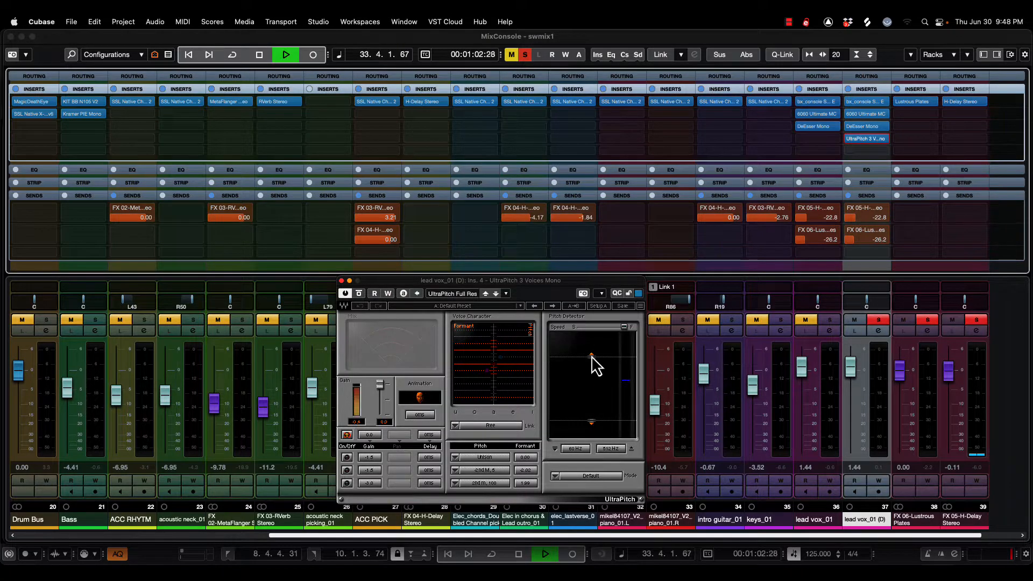
{"action": "left_click_drag", "start_coordinate": [591, 356], "coordinate": [591, 369]}
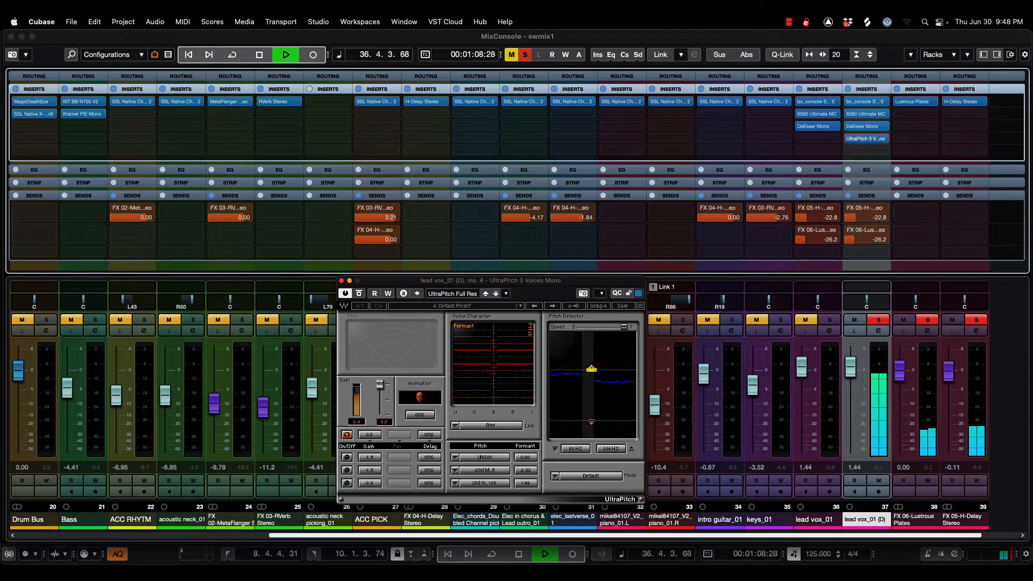
{"action": "left_click_drag", "start_coordinate": [591, 422], "coordinate": [591, 399]}
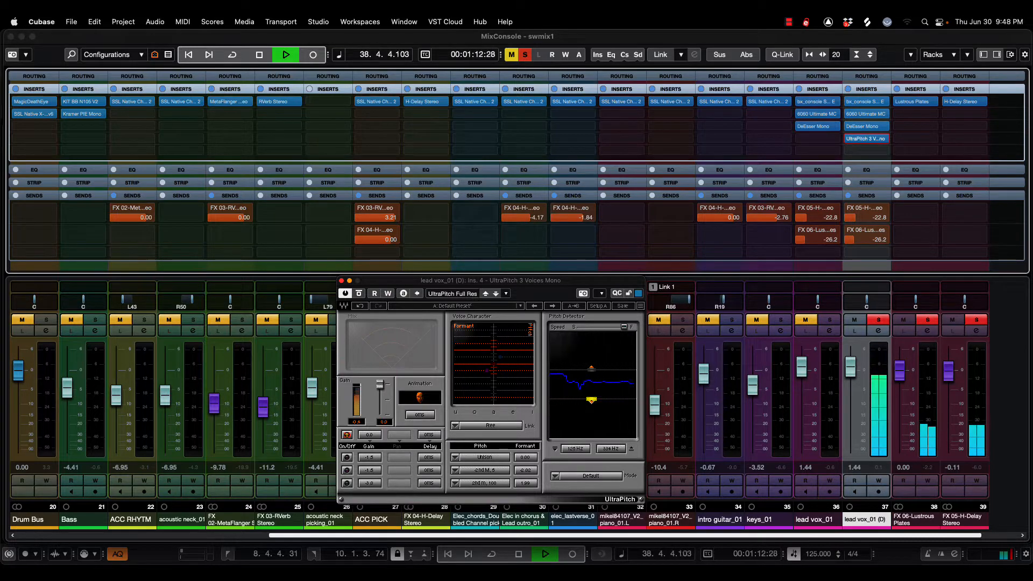
{"action": "key", "text": "space"}
{"action": "key", "text": "space"}
{"action": "left_click_drag", "start_coordinate": [592, 401], "coordinate": [592, 403]}
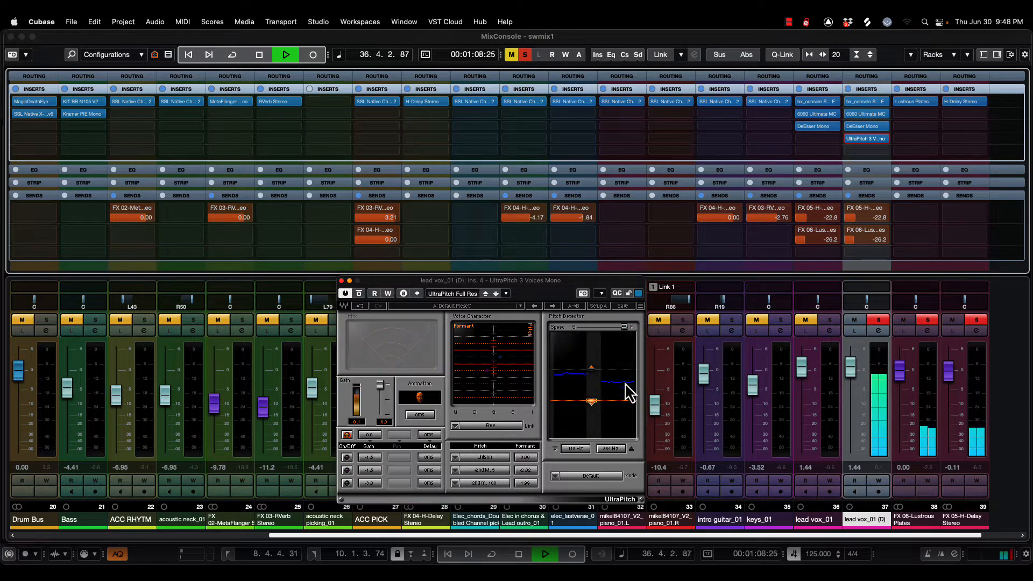
{"action": "key", "text": "space"}
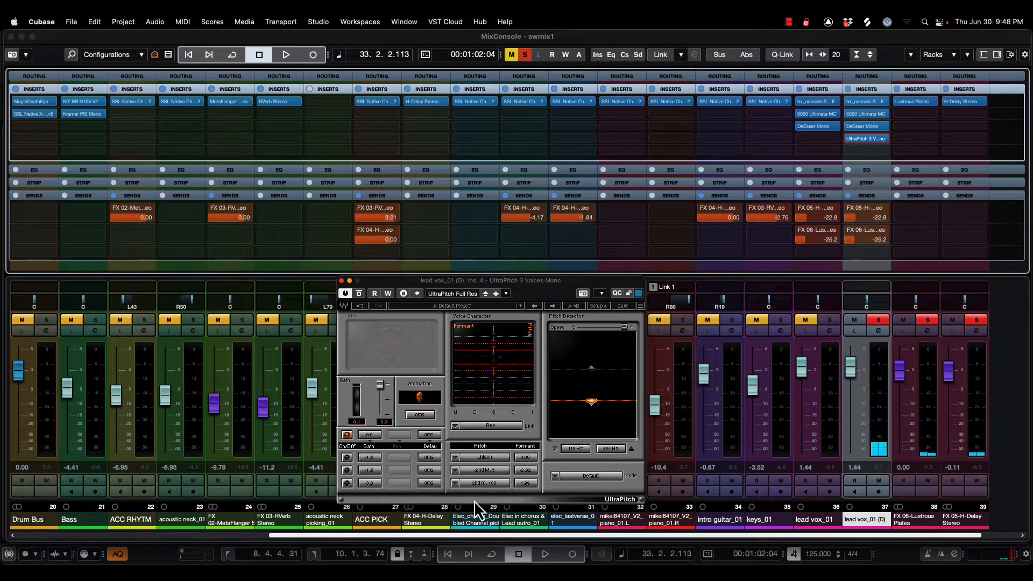
- Set UltraPitch's voice character link to Voice, the animation to 100 and the pitch detector mode to Voice Steady
{"action": "left_click", "coordinate": [493, 429]}
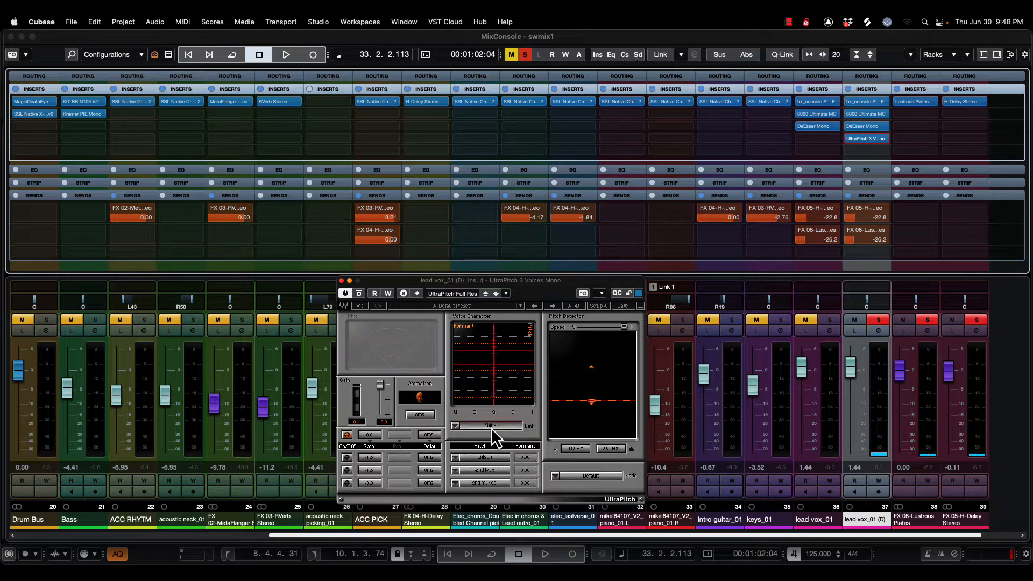
{"action": "left_click", "coordinate": [455, 426]}
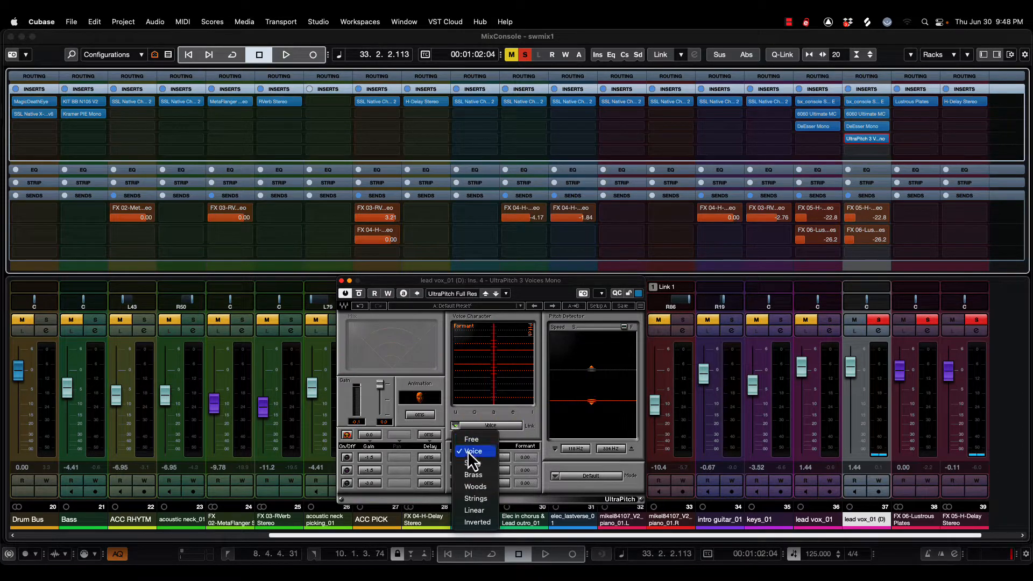
{"action": "left_click", "coordinate": [467, 451]}
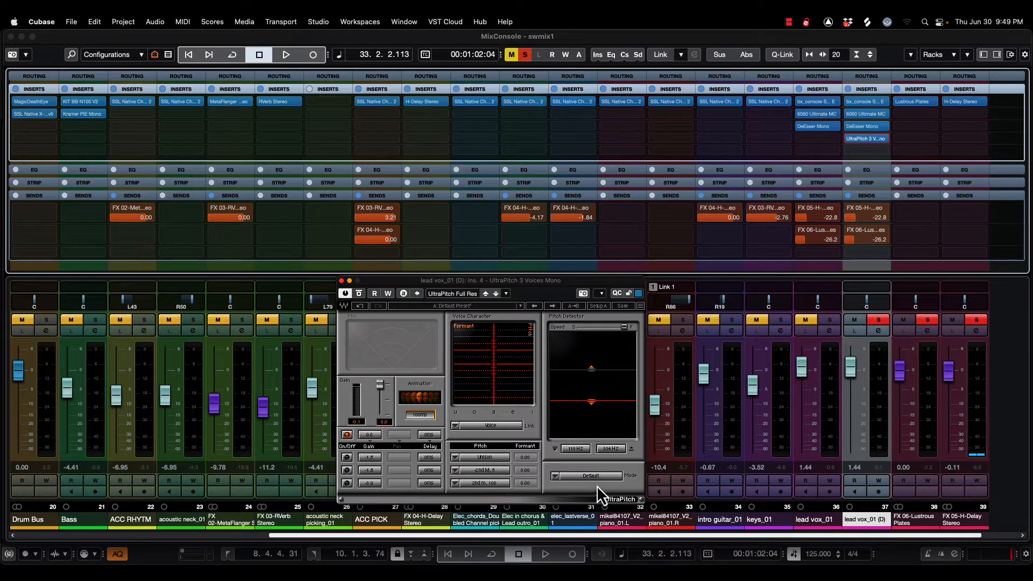
{"action": "left_click", "coordinate": [557, 477]}
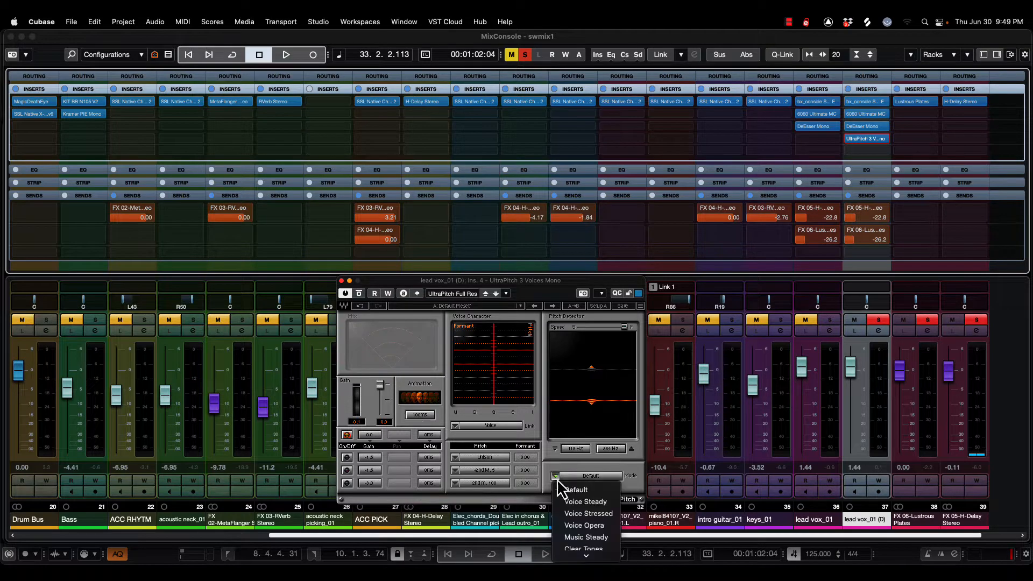
{"action": "left_click", "coordinate": [583, 502]}
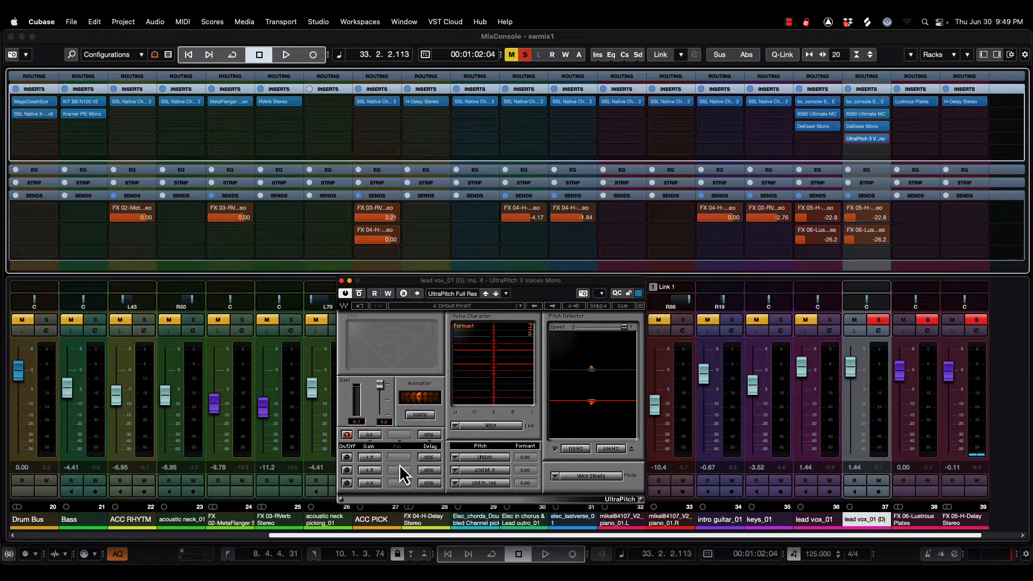
- Turn on UltraPitch's first harmony voice with its pitch set to 5th, and audition it
{"action": "left_click", "coordinate": [347, 457]}
{"action": "left_click", "coordinate": [455, 458]}
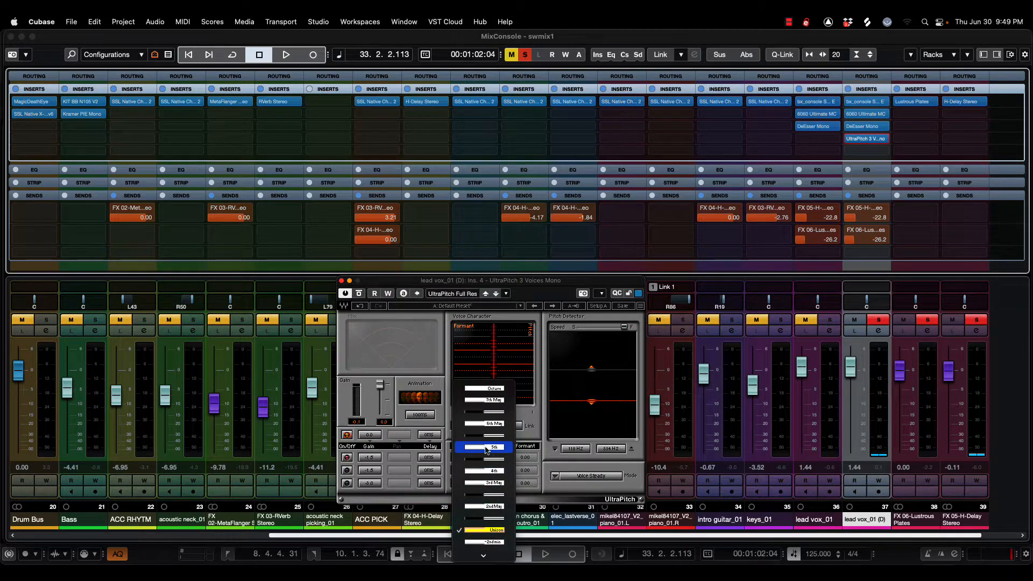
{"action": "left_click", "coordinate": [486, 450]}
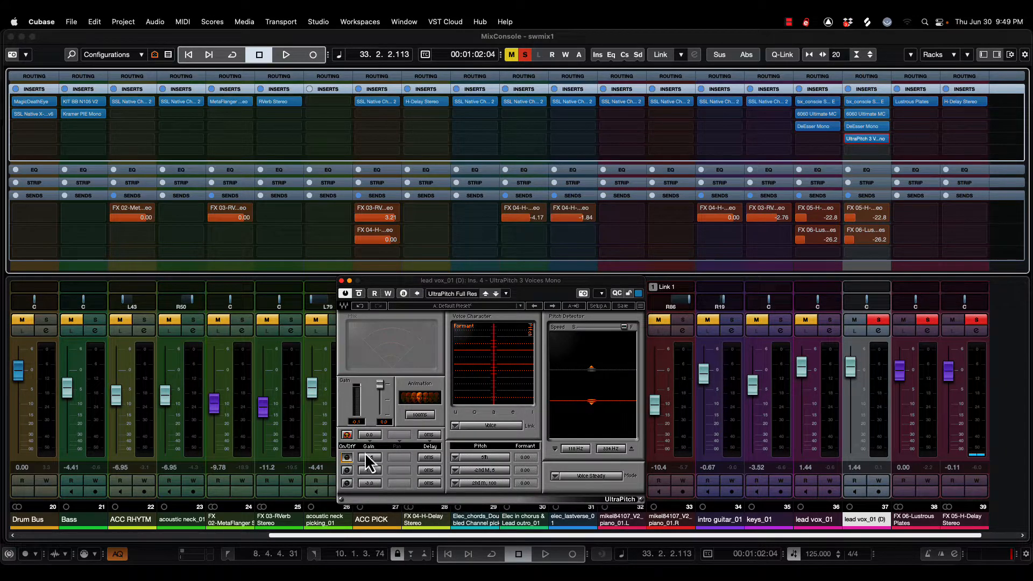
{"action": "key", "text": "space"}
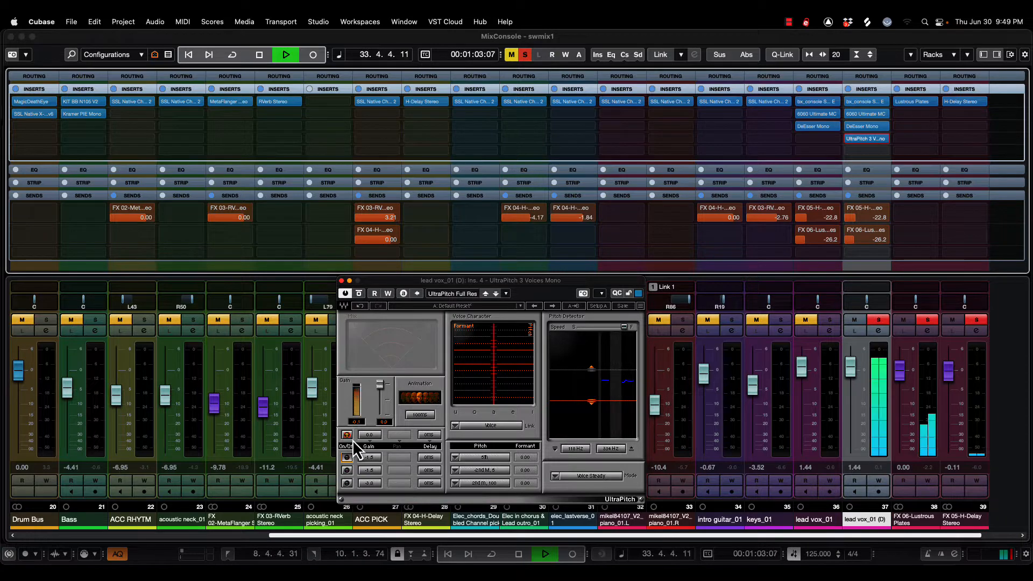
{"action": "left_click", "coordinate": [347, 458]}
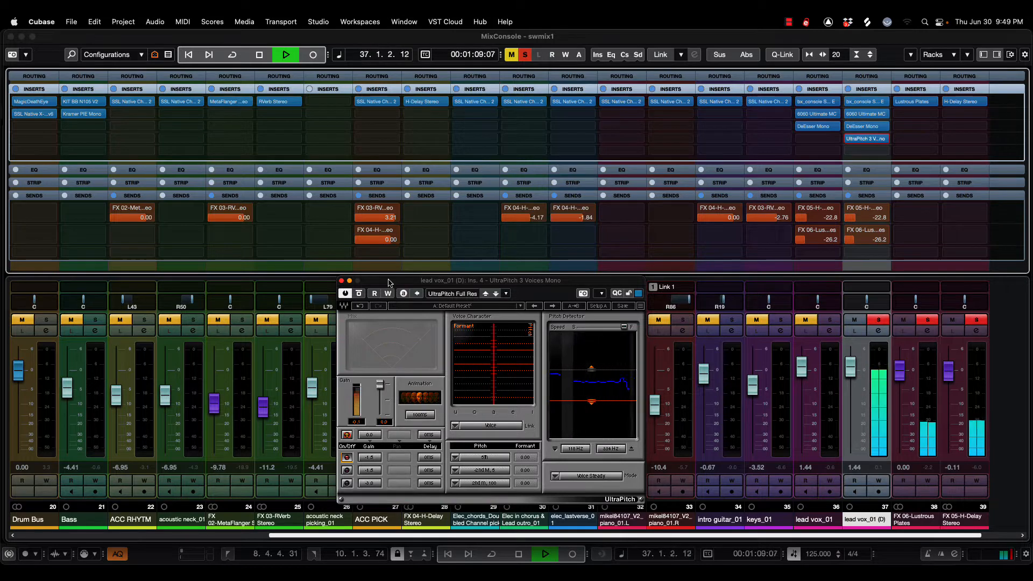
{"action": "key", "text": "space"}
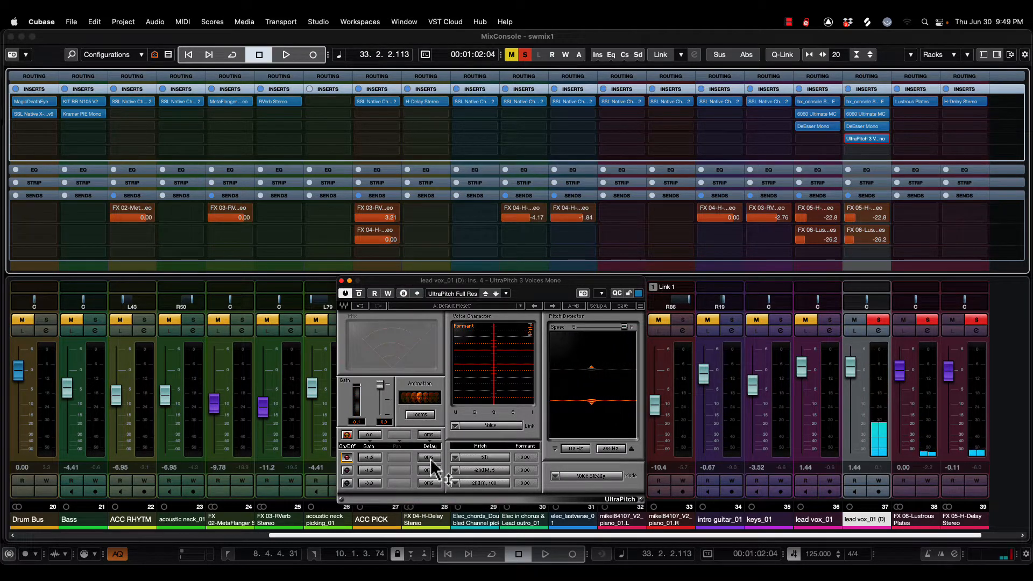
- Add a short delay to the first harmony voice, adjusting it during playback
{"action": "left_click", "coordinate": [430, 458]}
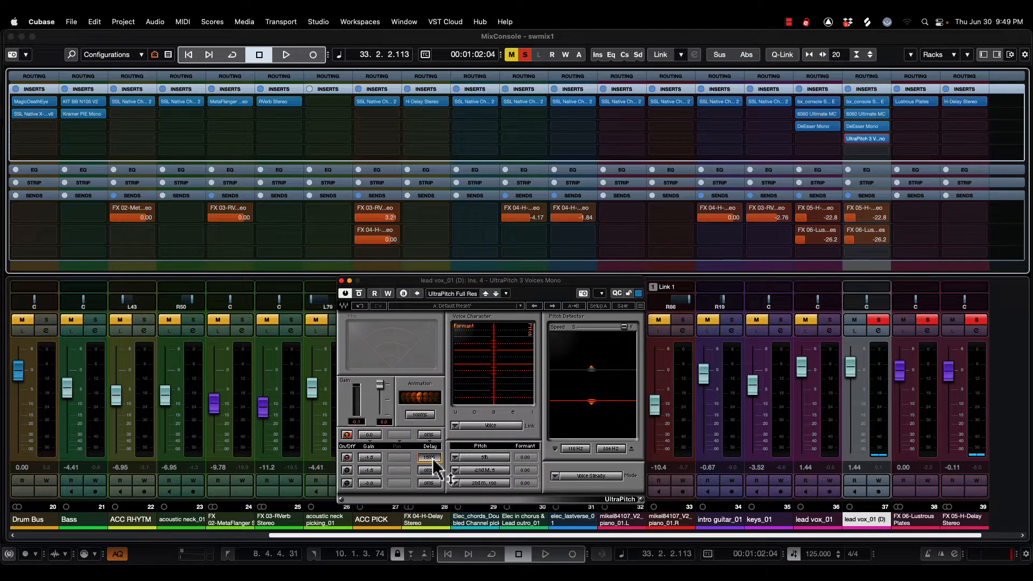
{"action": "key", "text": "space"}
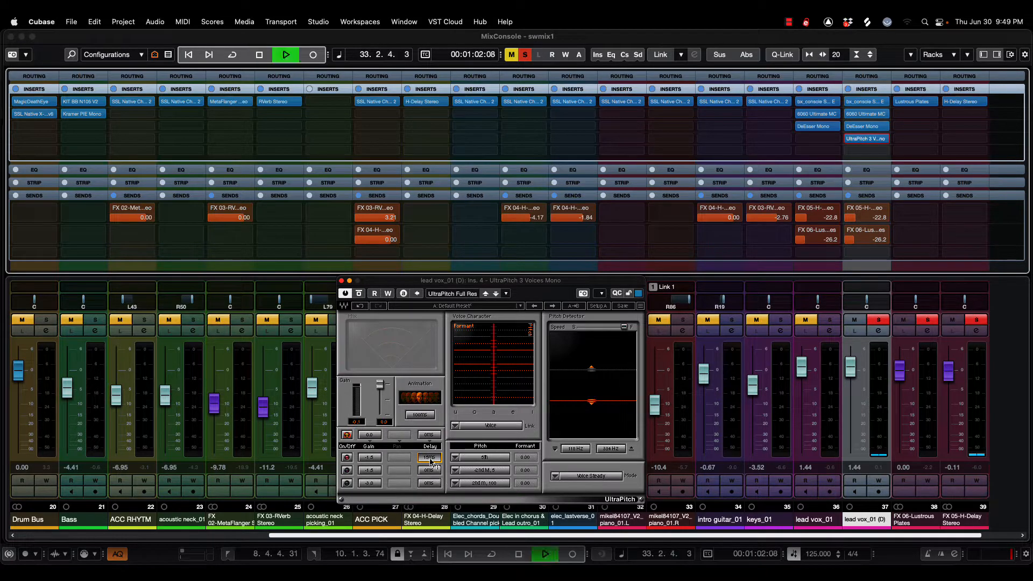
{"action": "left_click_drag", "start_coordinate": [430, 459], "coordinate": [430, 453]}
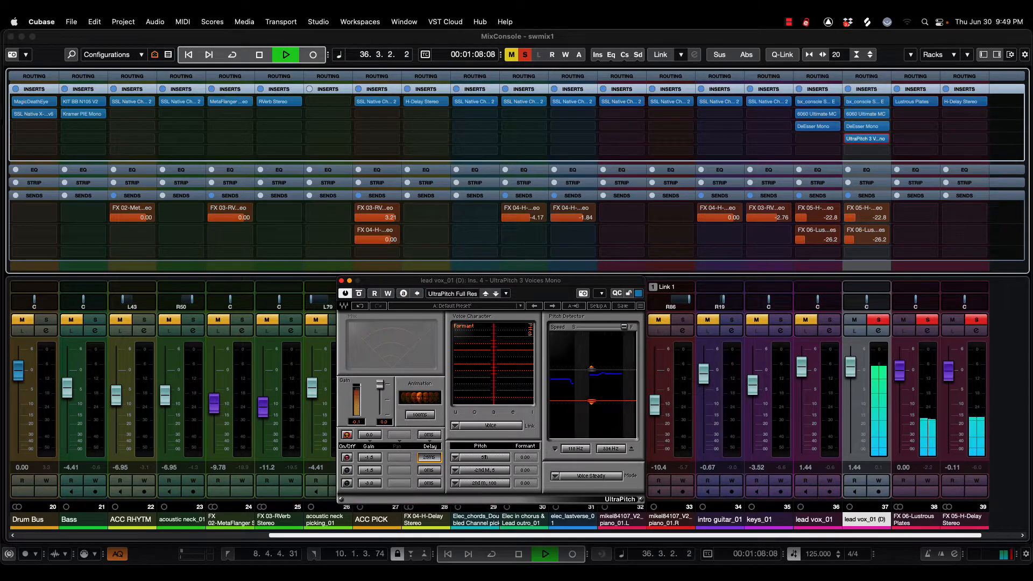
- Close the UltraPitch window, stop playback and take the lead vox_01 (D) channel out of solo
{"action": "left_click", "coordinate": [342, 281]}
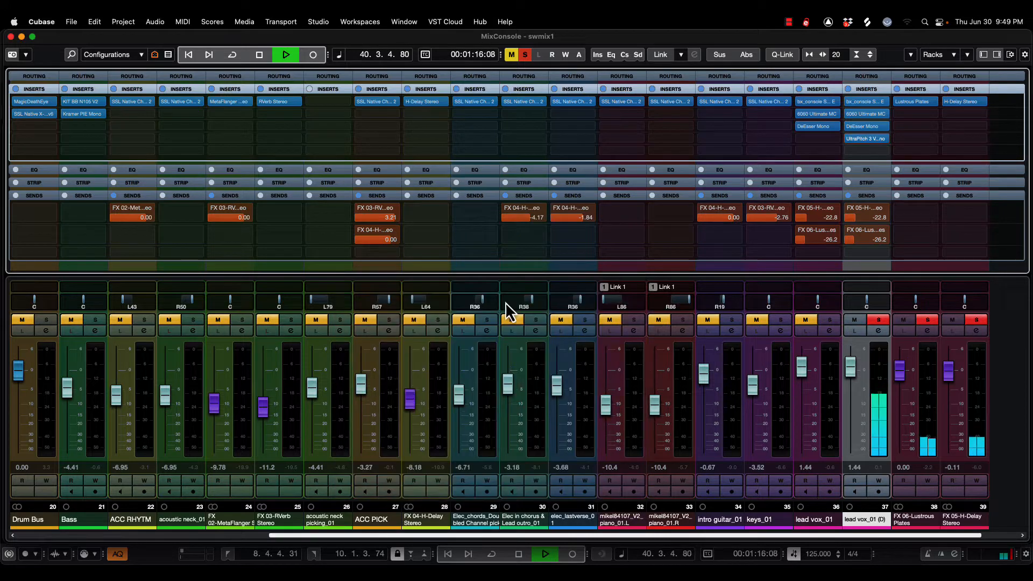
{"action": "key", "text": "space"}
{"action": "left_click", "coordinate": [879, 320]}
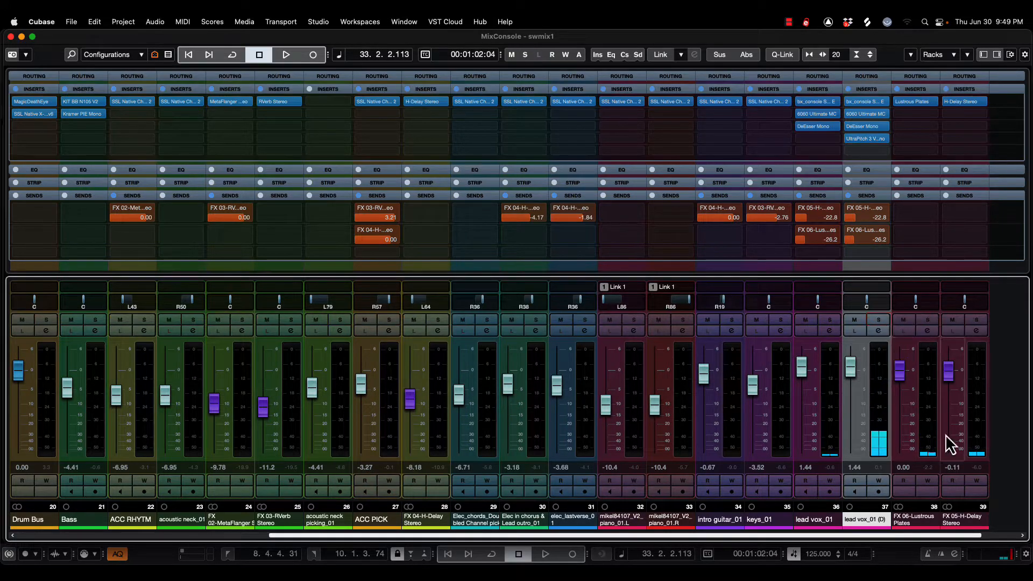
- Play the full mix and lower the lead vox_01 (D) fader to -1.39
{"action": "key", "text": "space"}
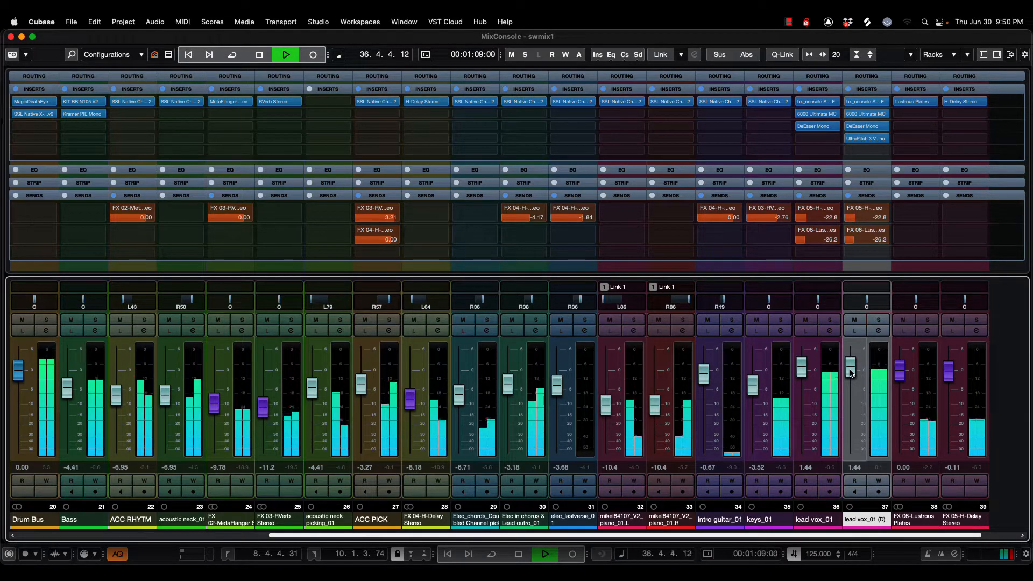
{"action": "mouse_move", "coordinate": [850, 372]}
{"action": "left_mouse_down"}
{"action": "mouse_move", "coordinate": [855, 396]}
{"action": "mouse_move", "coordinate": [851, 385]}
{"action": "left_mouse_up"}
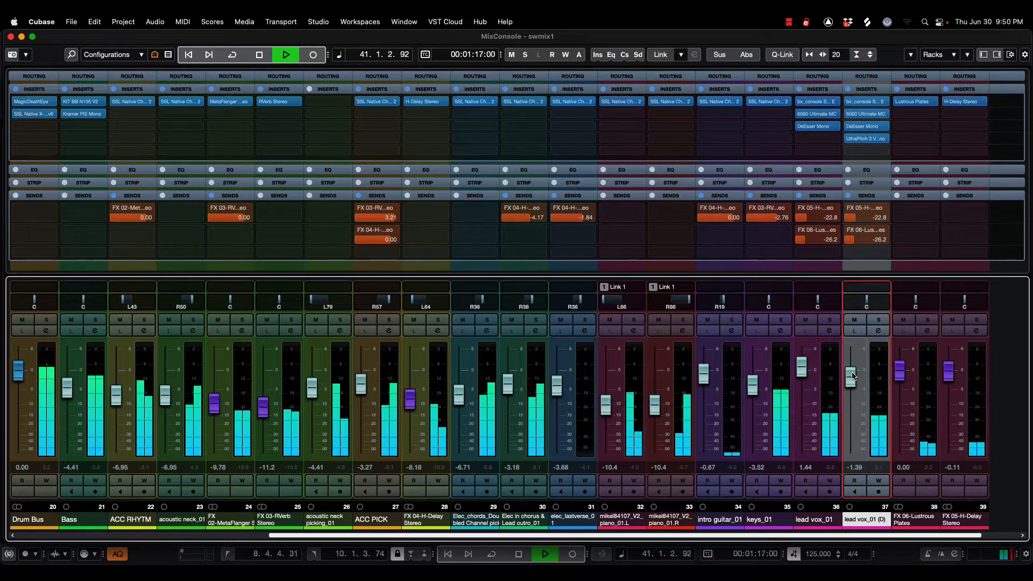
{"action": "key", "text": "space"}
{"action": "key", "text": "space"}
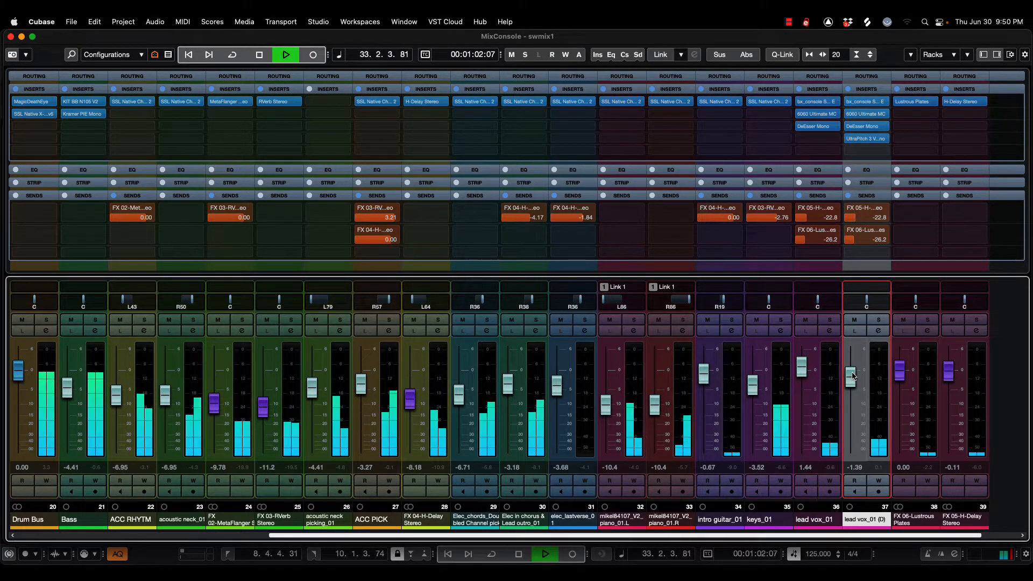
{"action": "key", "text": "F3"}
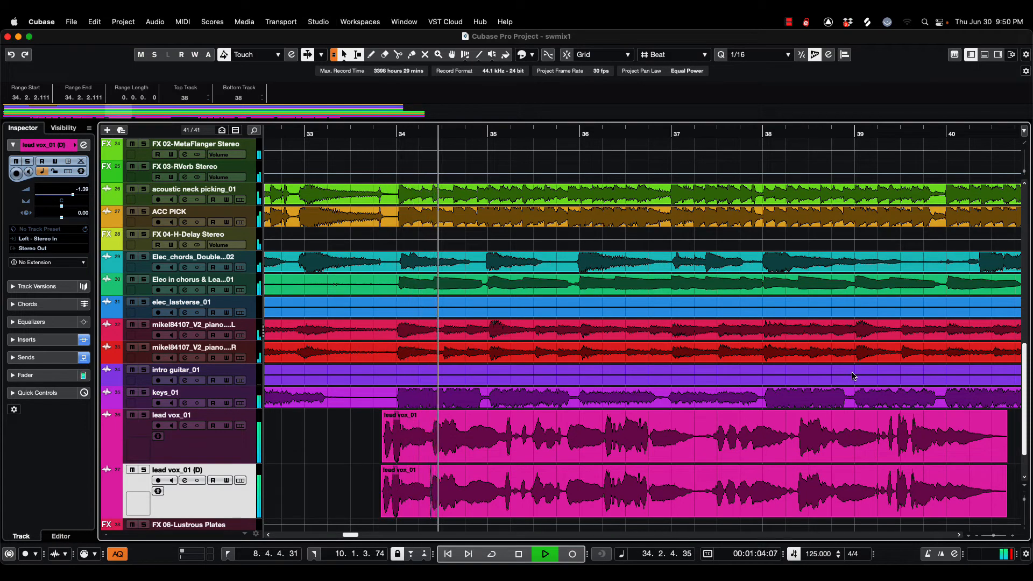
{"action": "key", "text": "F3"}
{"action": "key", "text": "space"}
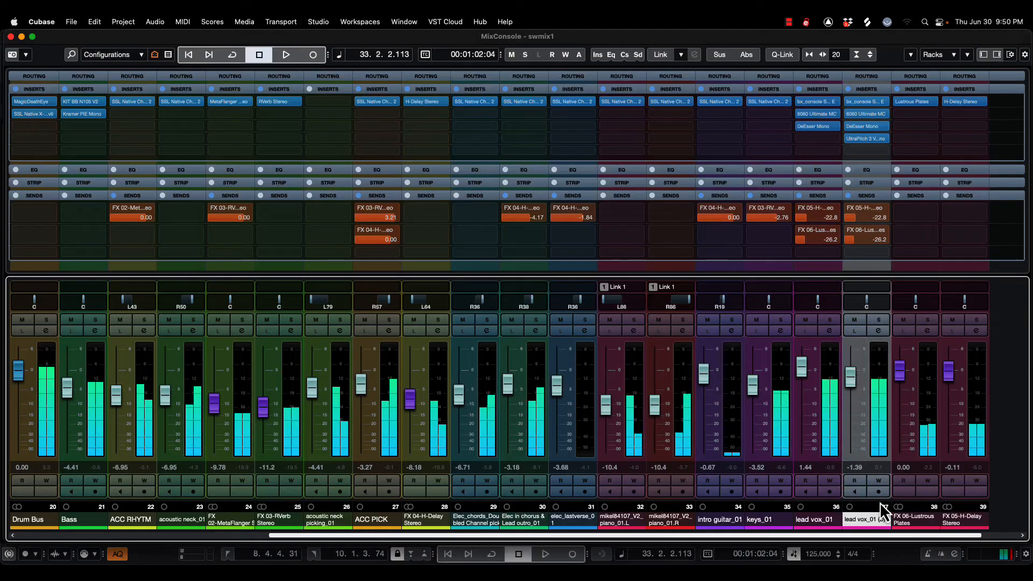
{"action": "right_click", "coordinate": [858, 529]}
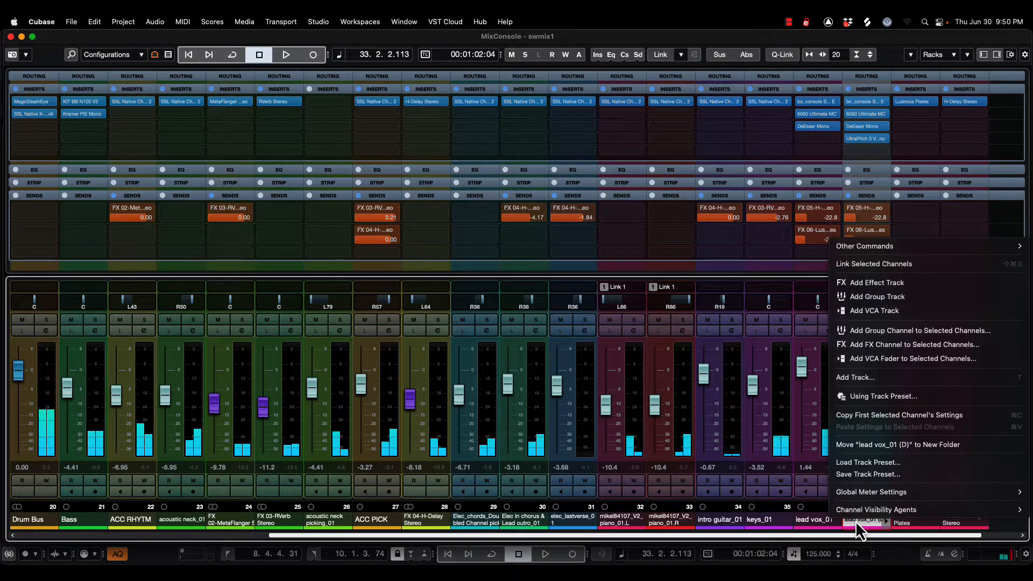
{"action": "mouse_move", "coordinate": [883, 247]}
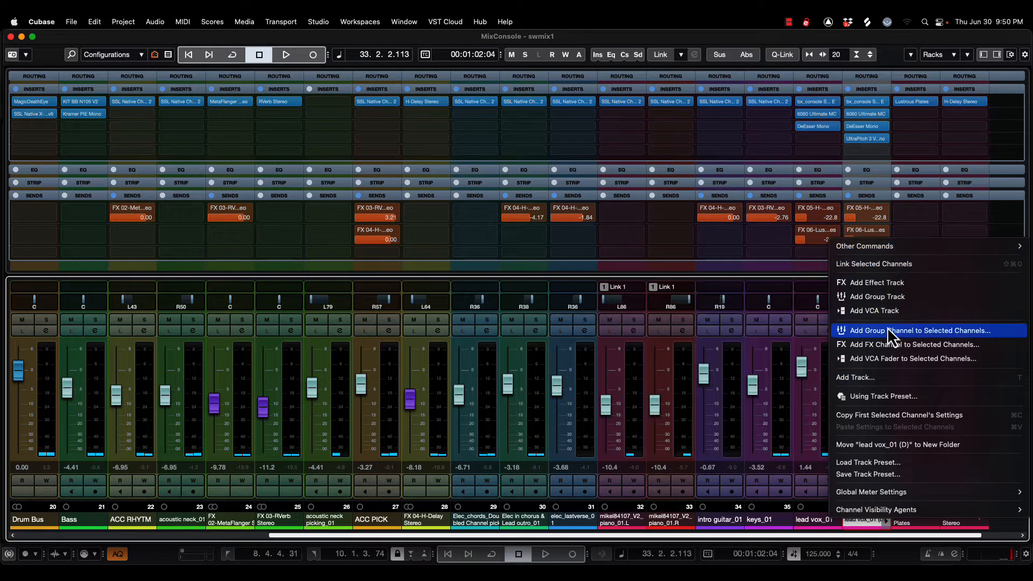
{"action": "left_click", "coordinate": [59, 171]}
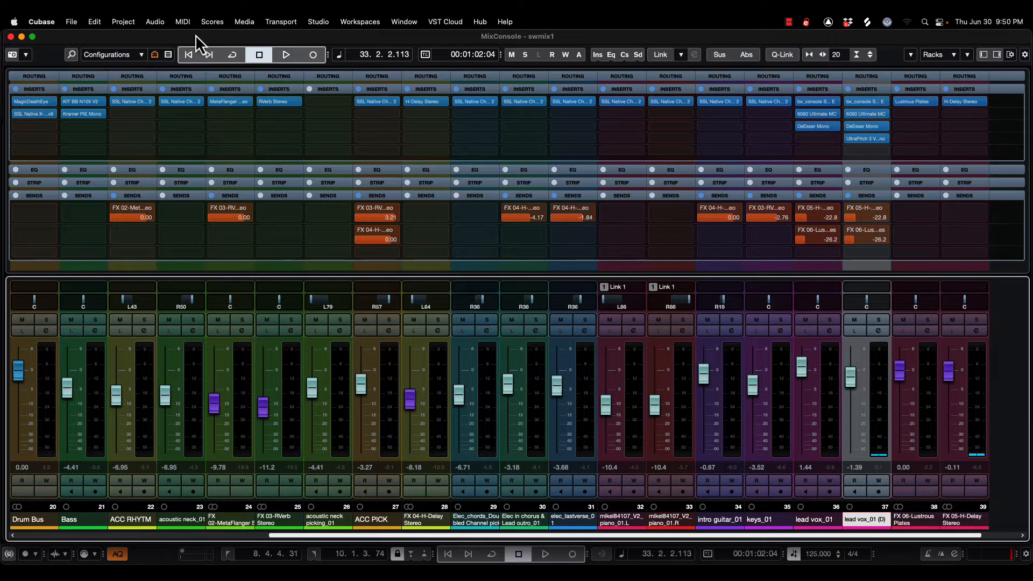
- Switch from the mixer to the project window and check the track commands for lead vox_01 (D)
{"action": "key", "text": "F3"}
{"action": "right_click", "coordinate": [213, 507]}
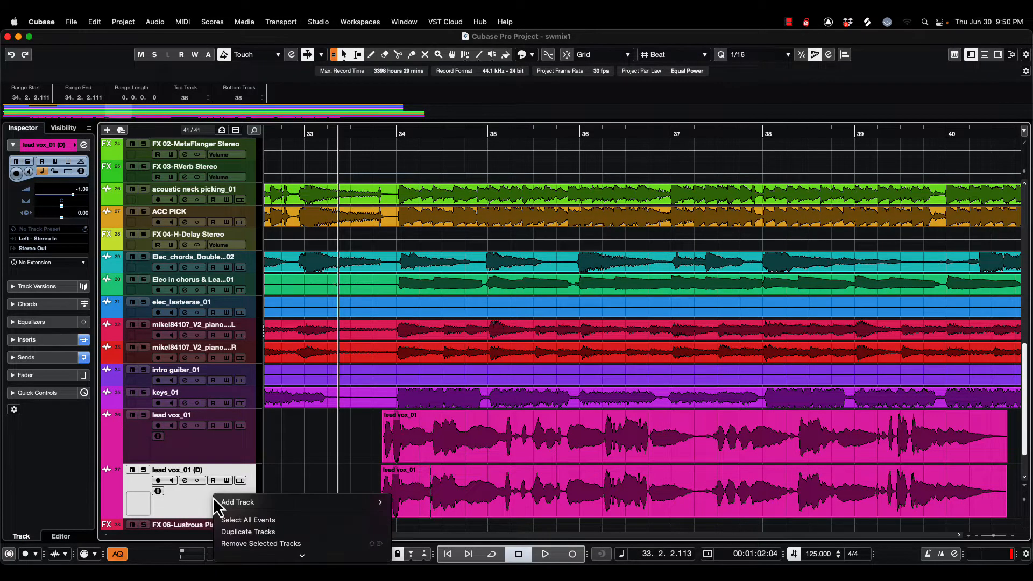
{"action": "left_click", "coordinate": [282, 461]}
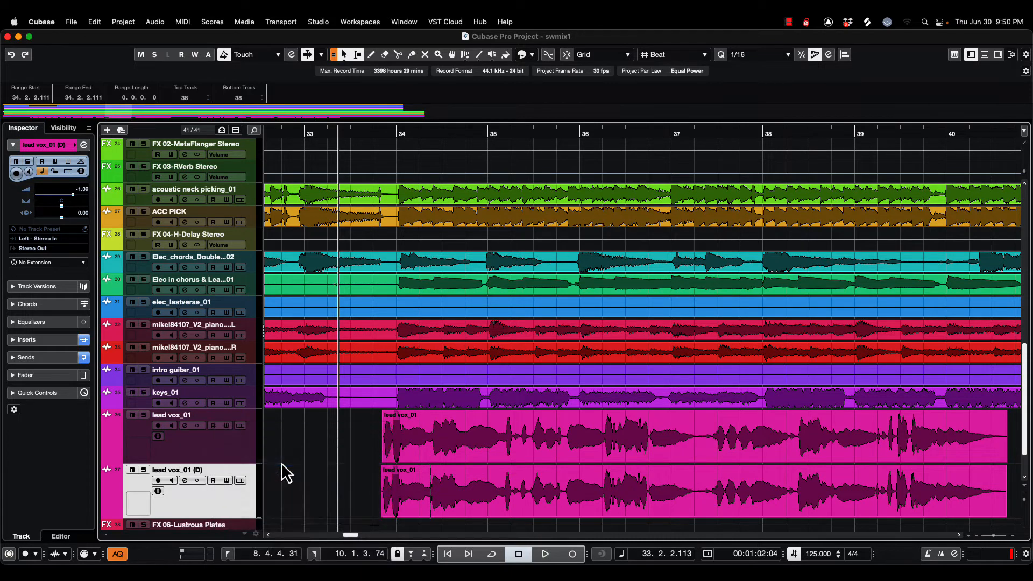
- Open UltraPitch on the lead vox_01 (D) channel 38 in the mixer and set the first harmony voice's pitch to 3rd Maj
{"action": "key", "text": "F3"}
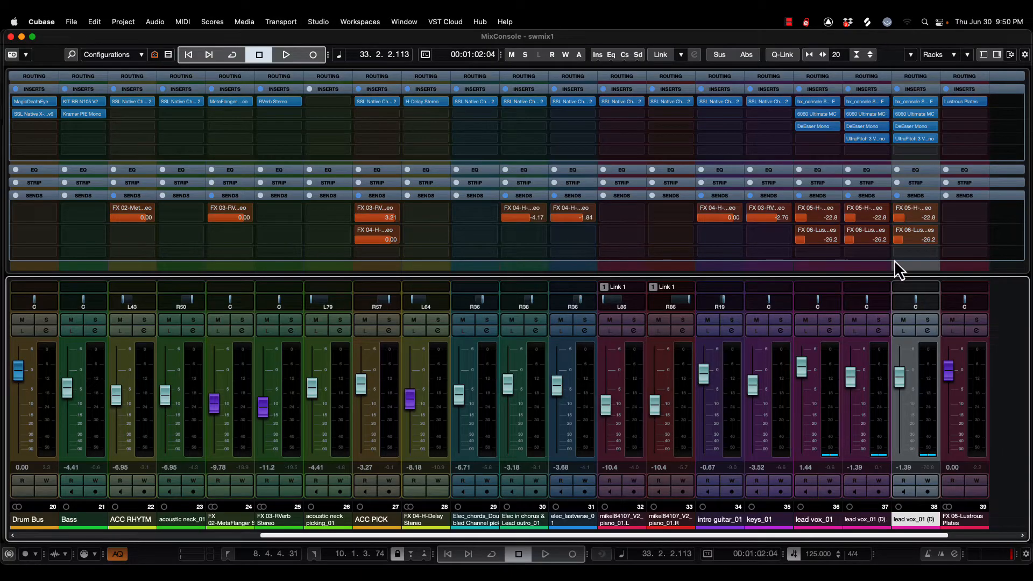
{"action": "left_click", "coordinate": [909, 135]}
{"action": "left_click", "coordinate": [908, 141]}
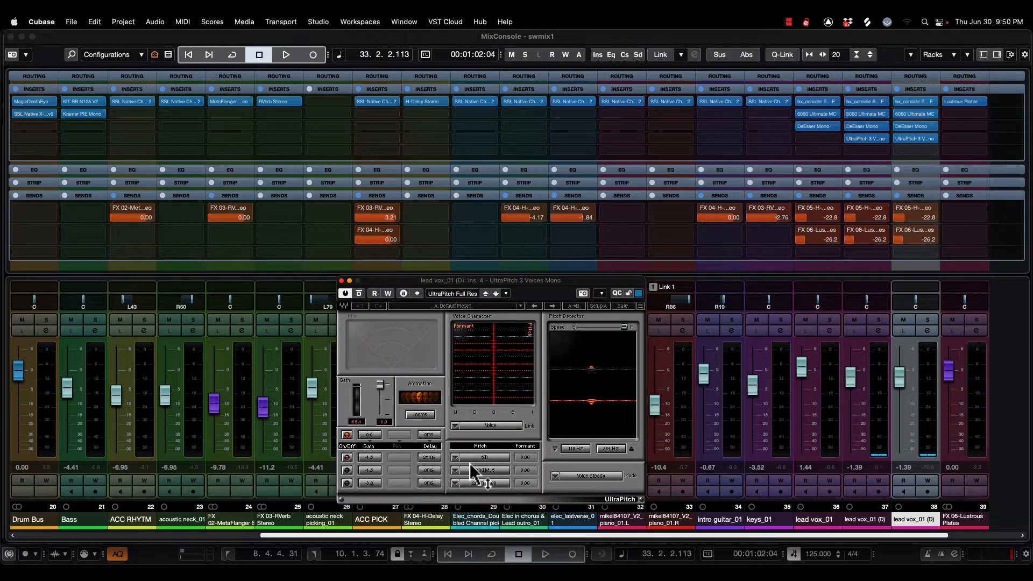
{"action": "left_click", "coordinate": [455, 458]}
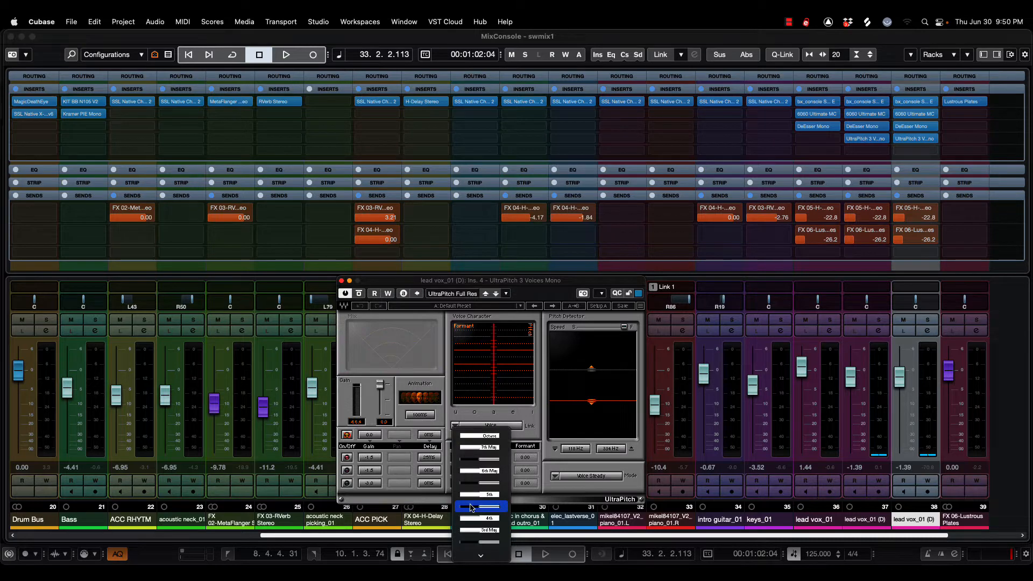
{"action": "scroll", "coordinate": [475, 511], "scroll_direction": "down", "scroll_amount": 2}
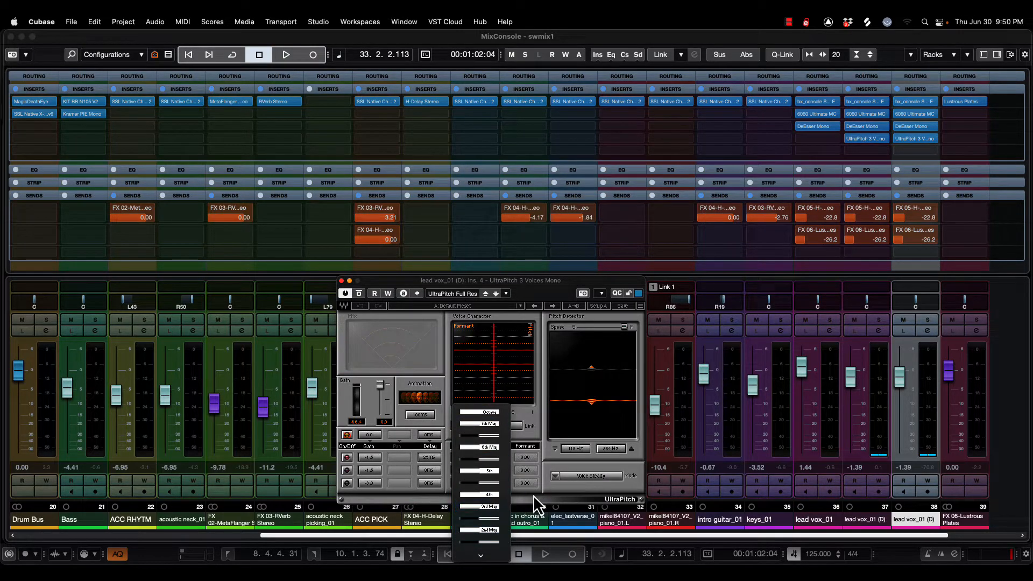
{"action": "left_click", "coordinate": [479, 508]}
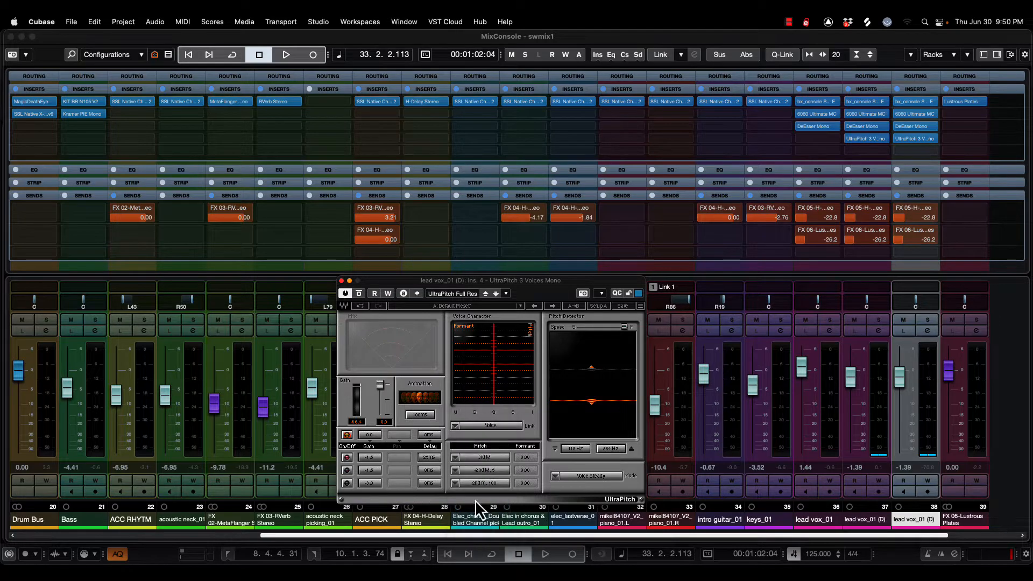
- Solo the lead vox_01 (D) channel 38 and audition its harmony
{"action": "left_click", "coordinate": [927, 321]}
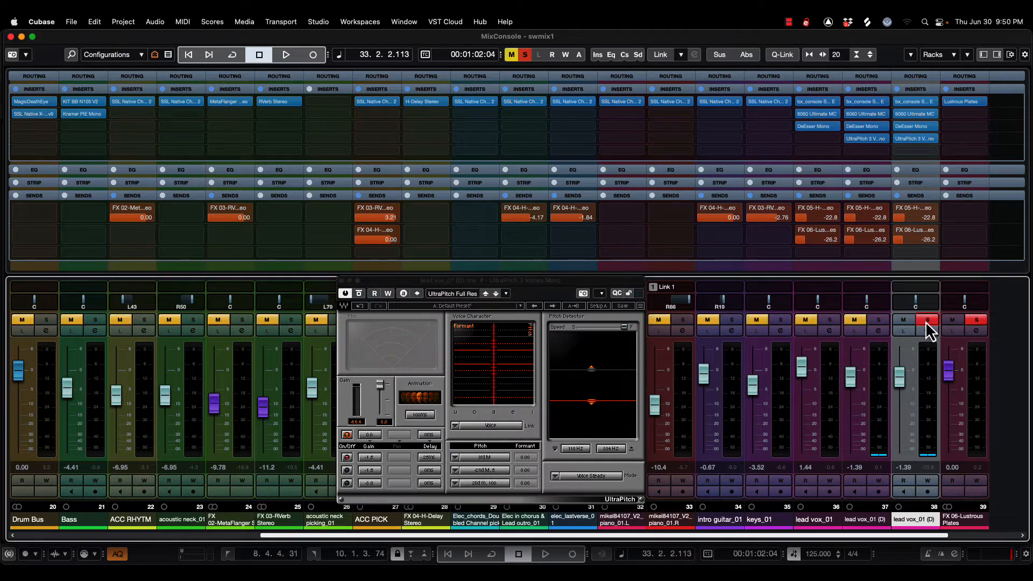
{"action": "key", "text": "space"}
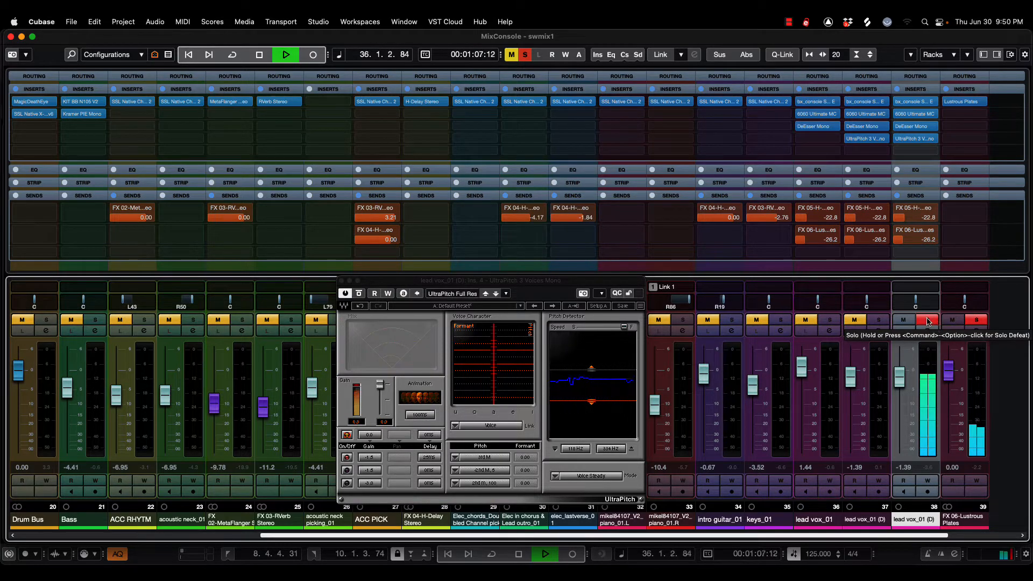
{"action": "key", "text": "space"}
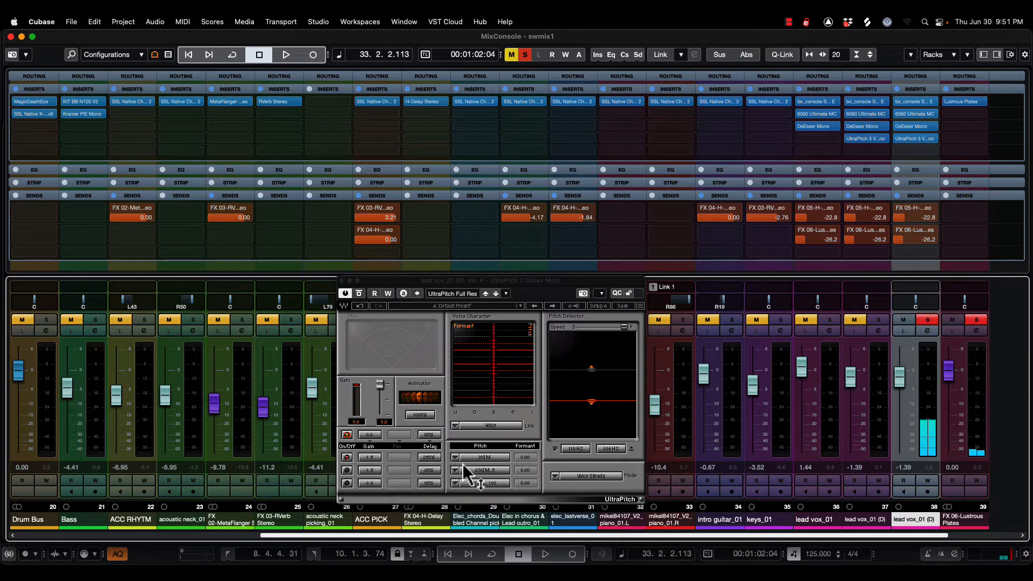
- Try minor-third intervals for the first UltraPitch voice on channel 38 and audition the harmony
{"action": "left_click", "coordinate": [455, 458]}
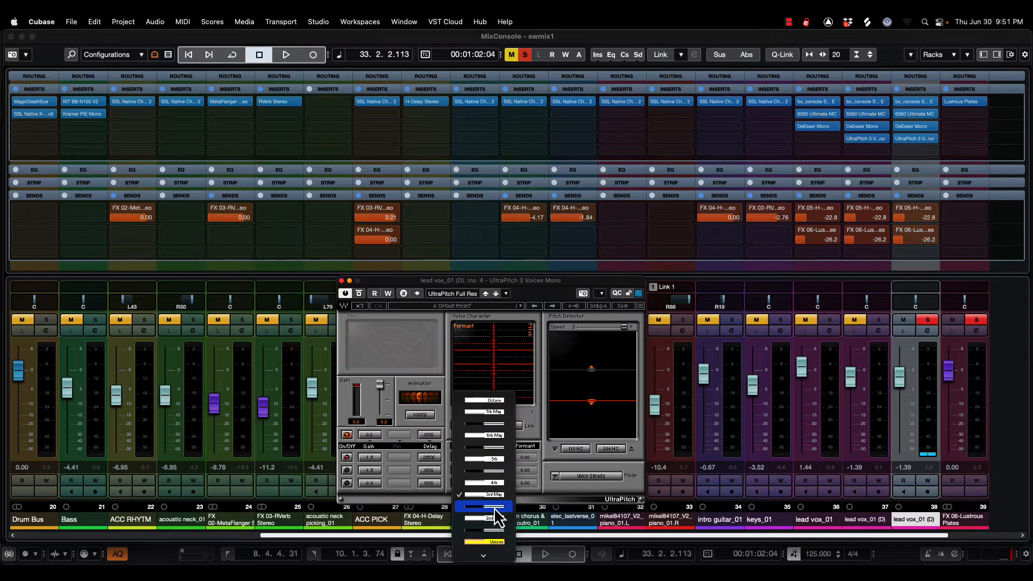
{"action": "left_click", "coordinate": [466, 508]}
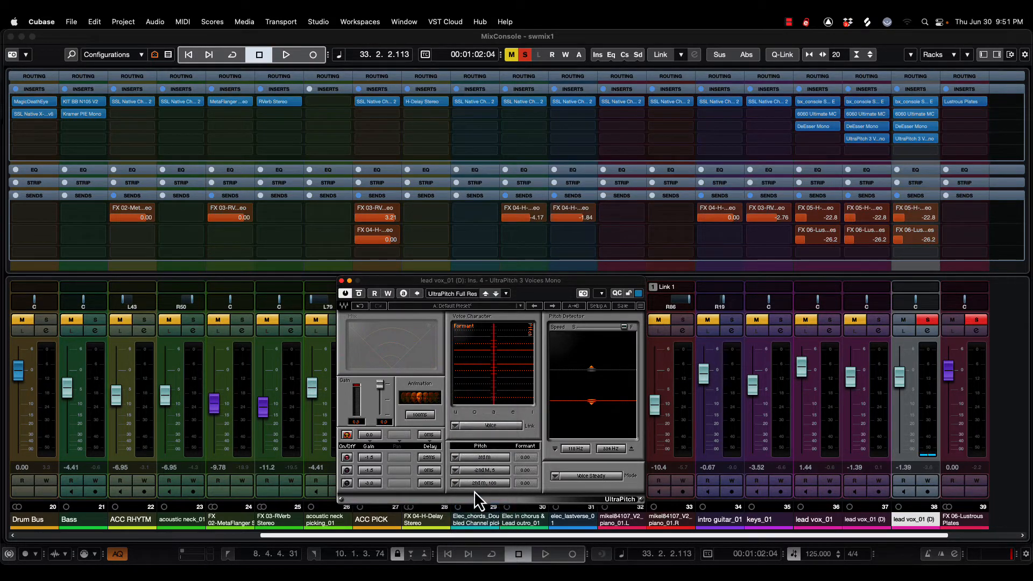
{"action": "left_click", "coordinate": [456, 458]}
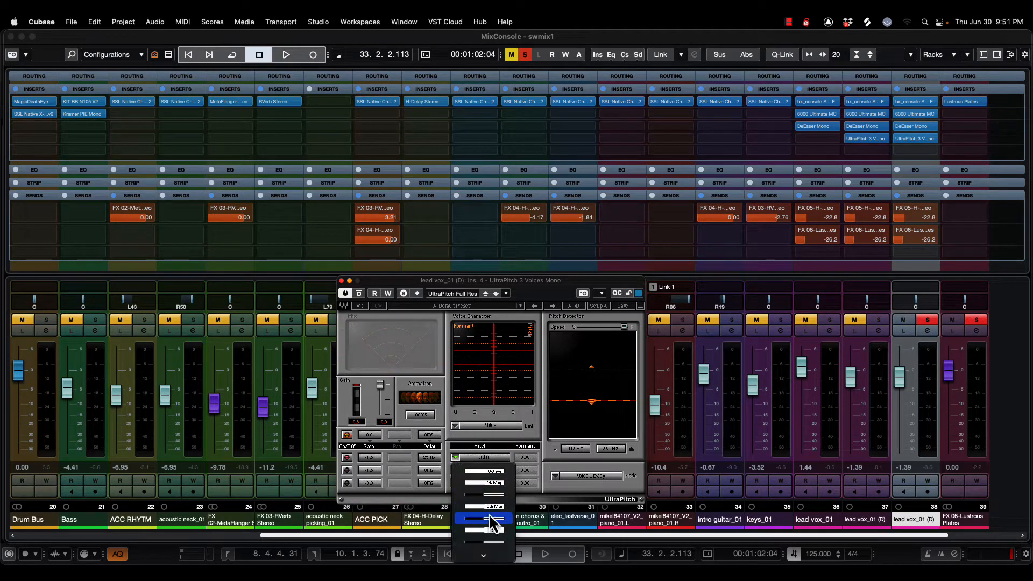
{"action": "key", "text": "Escape"}
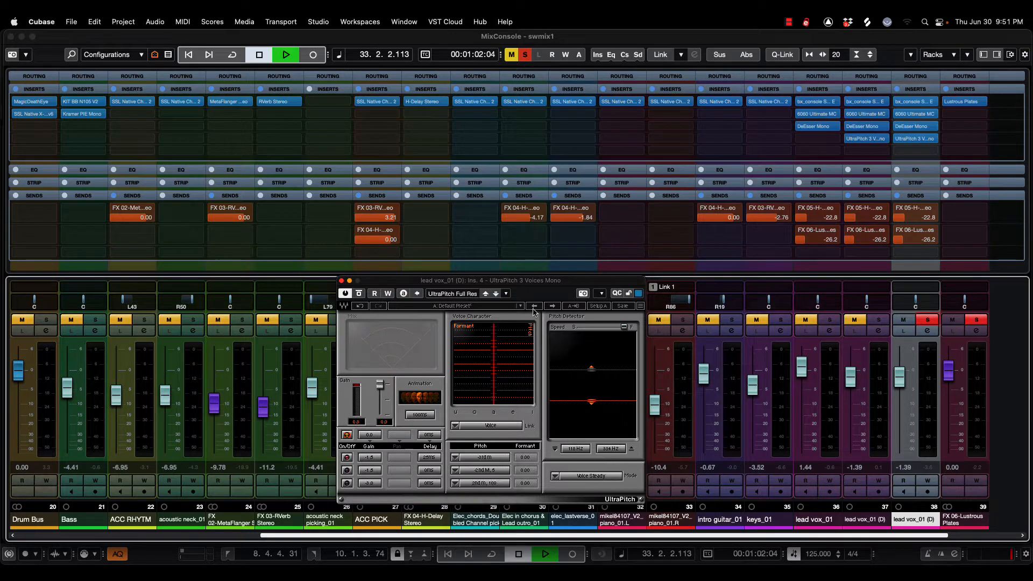
{"action": "key", "text": "space"}
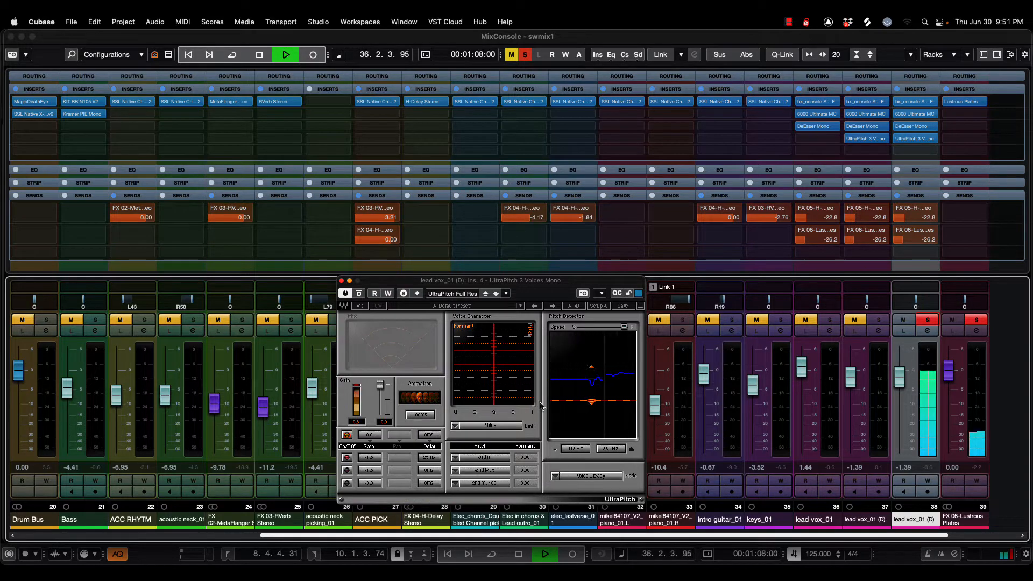
- Try a 4th up for the first UltraPitch voice on channel 38 and audition the harmony
{"action": "left_click", "coordinate": [454, 458]}
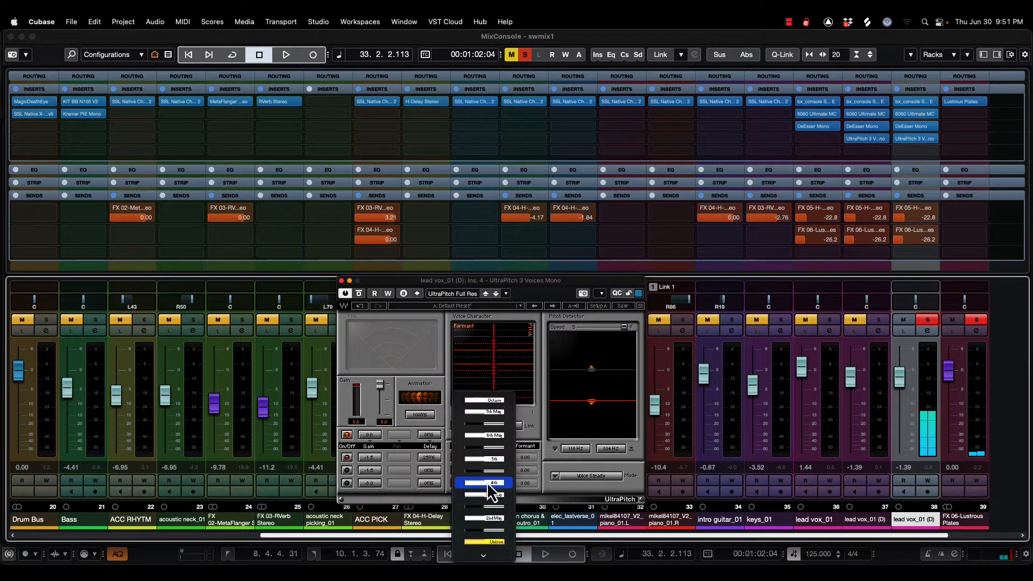
{"action": "left_click", "coordinate": [479, 482]}
{"action": "key", "text": "space"}
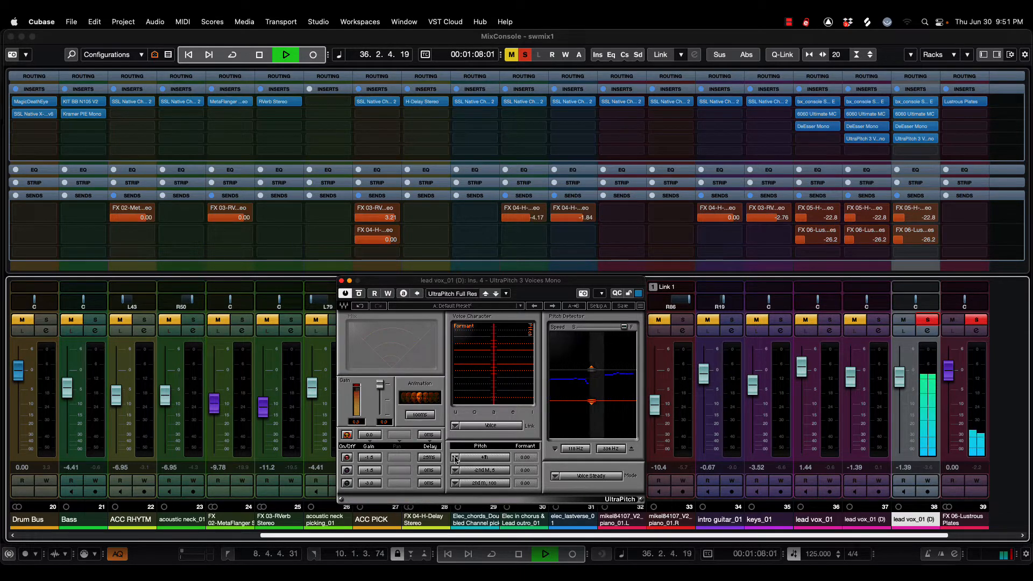
{"action": "key", "text": "space"}
- Set channel 38's first UltraPitch voice to -4th, audition the lower harmony and close the plug-in window
{"action": "left_click", "coordinate": [455, 459]}
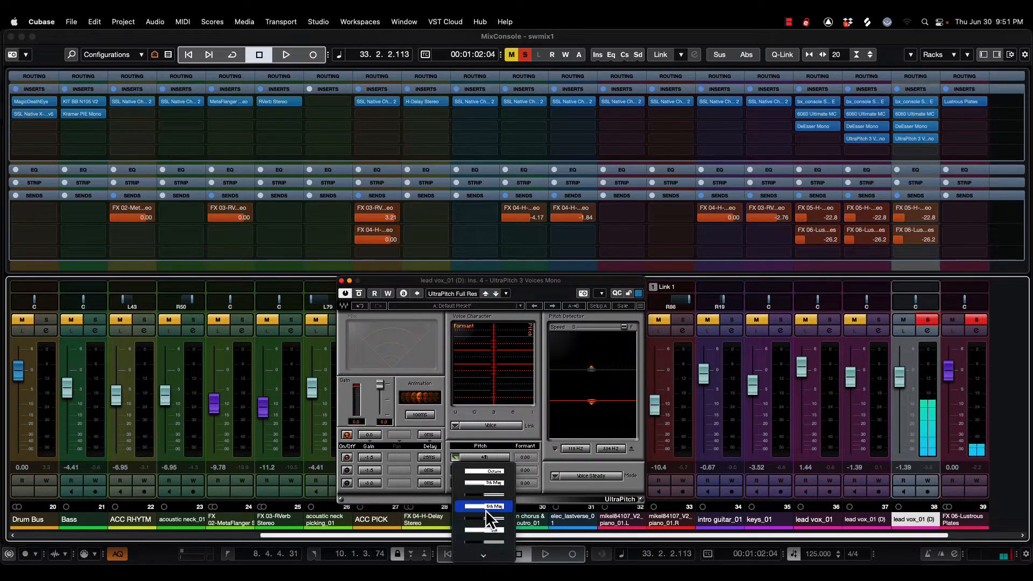
{"action": "scroll", "coordinate": [486, 510], "scroll_direction": "down", "scroll_amount": 7}
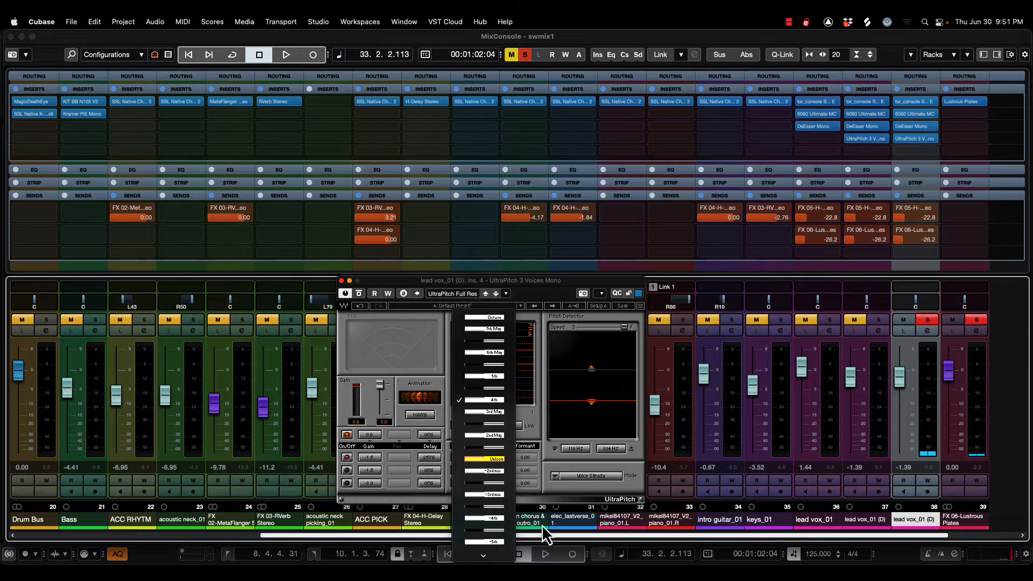
{"action": "left_click", "coordinate": [476, 519]}
{"action": "key", "text": "space"}
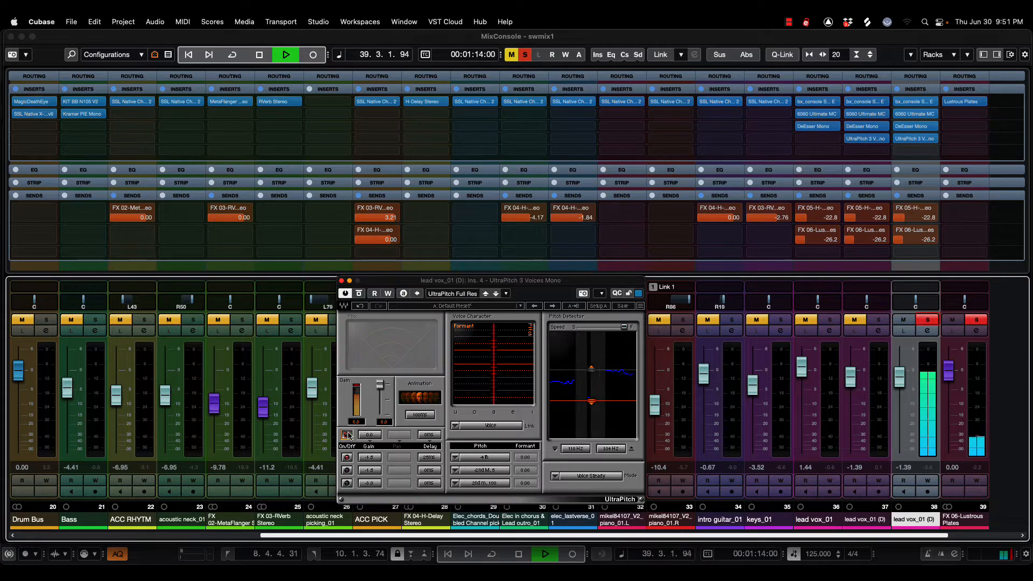
{"action": "key", "text": "space"}
{"action": "left_click", "coordinate": [341, 280]}
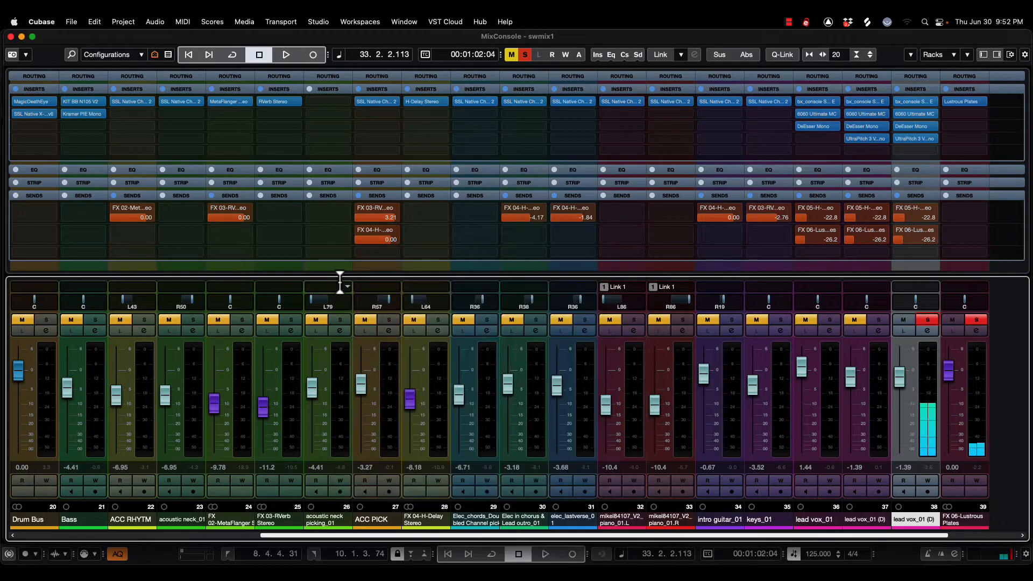
- Solo the lead vox_01 (D) channel 37 as well and play both harmonies with its UltraPitch settings open
{"action": "left_click", "coordinate": [879, 319]}
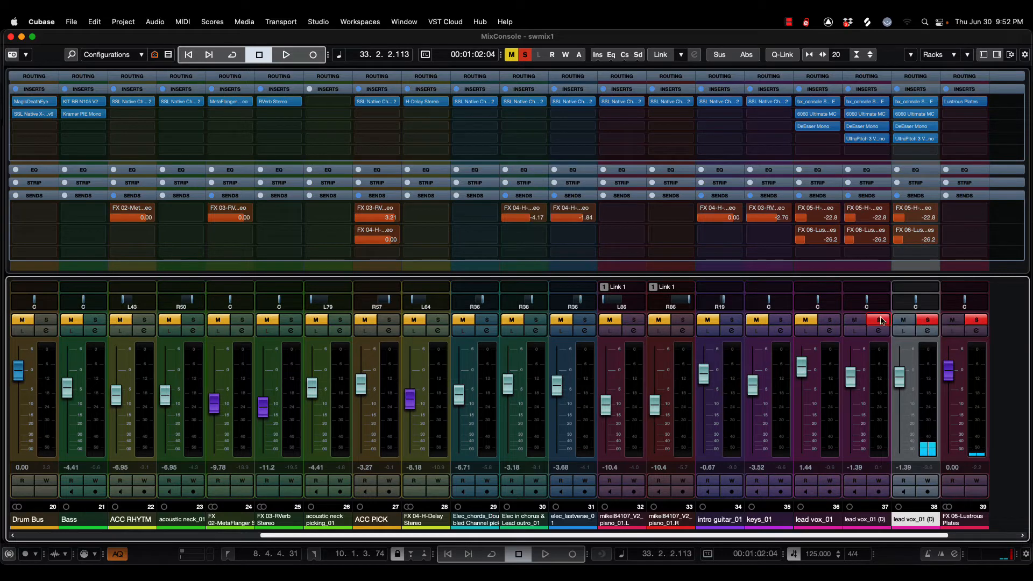
{"action": "left_click", "coordinate": [860, 140]}
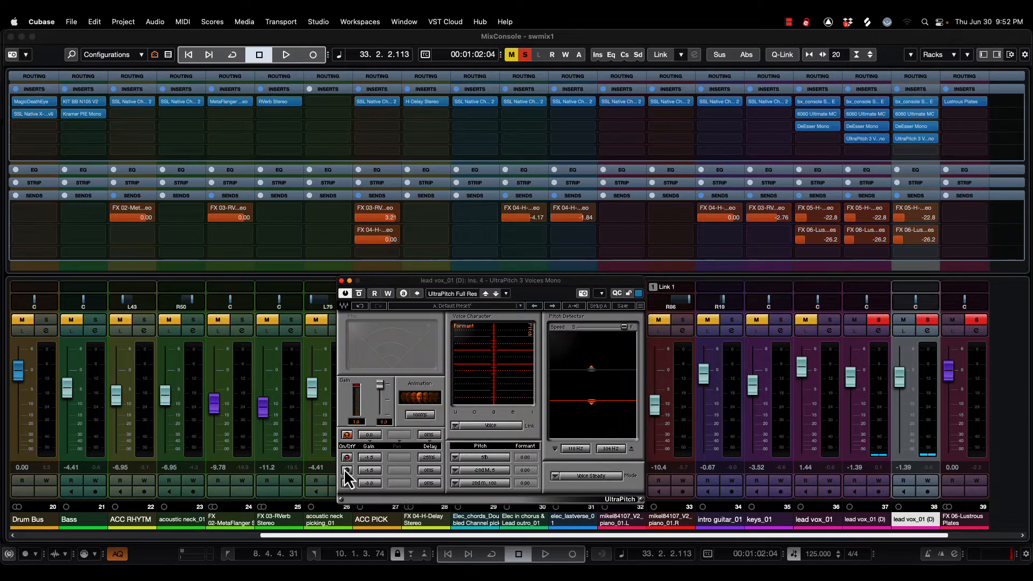
{"action": "key", "text": "space"}
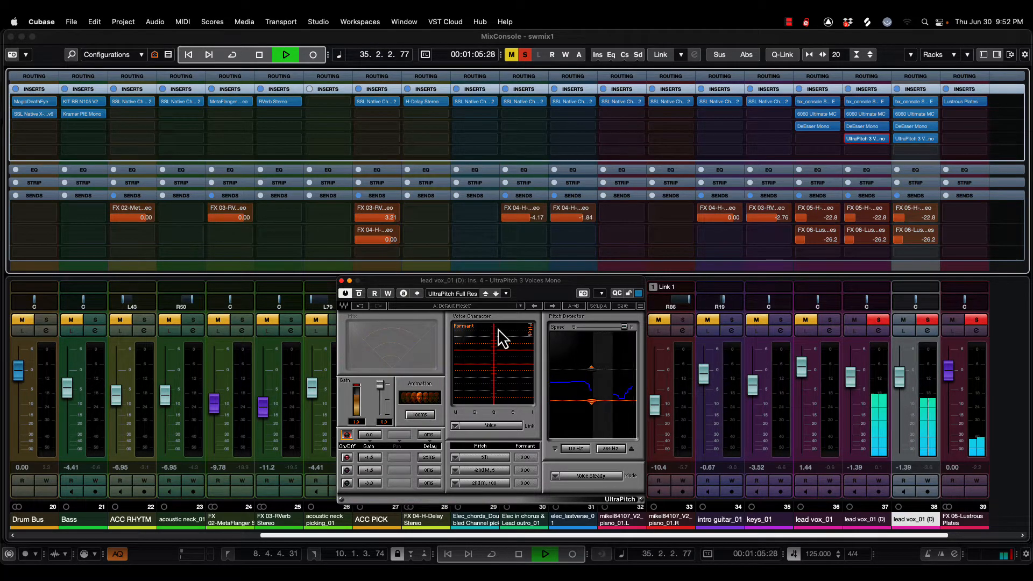
- Close the UltraPitch window, pan harmony channel 37 to L36 and channel 38 to R60, and stop playback
{"action": "left_click", "coordinate": [341, 281]}
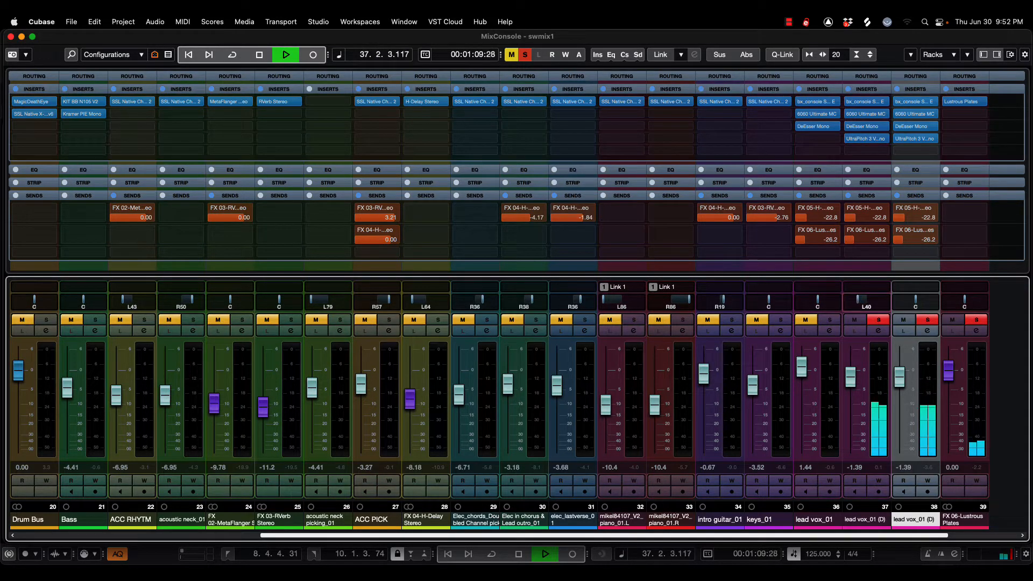
{"action": "left_click_drag", "start_coordinate": [921, 303], "coordinate": [946, 303]}
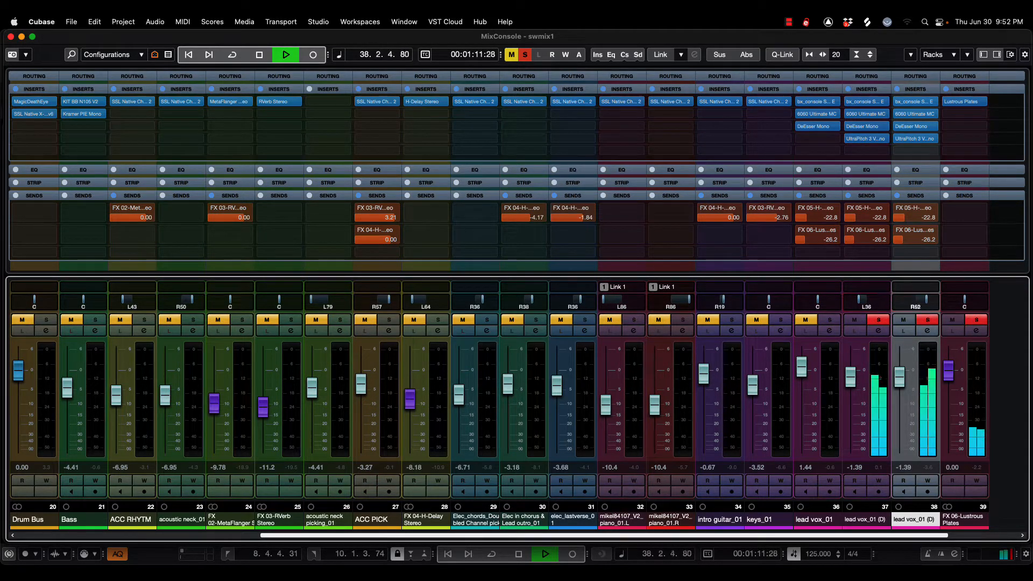
{"action": "key", "text": "space"}
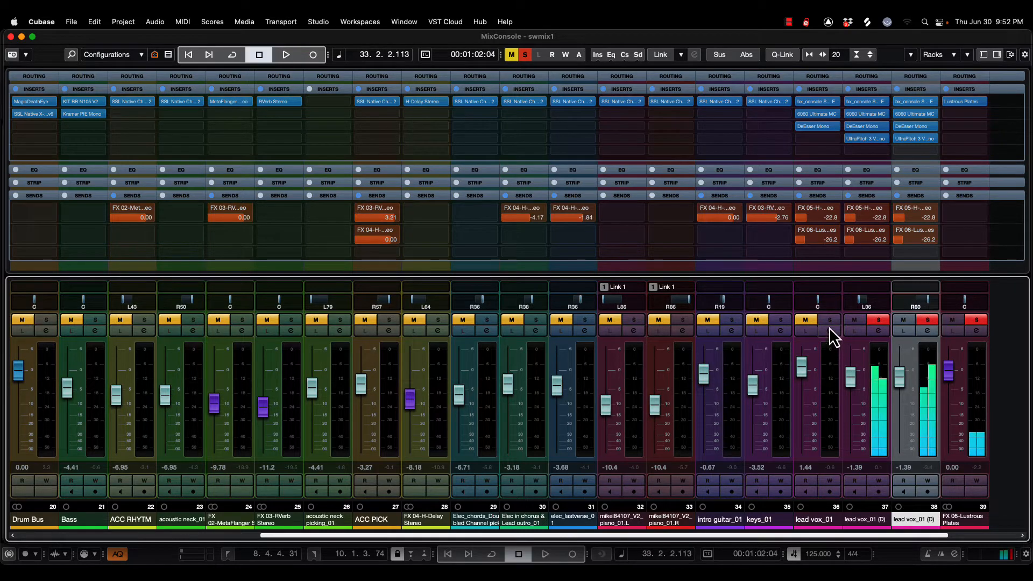
- Solo lead vox_01 with the harmonies and lower the fader of channel 37 to -7.84 and of channel 38 to -7.48 during playback
{"action": "left_click", "coordinate": [828, 321]}
{"action": "key", "text": "space"}
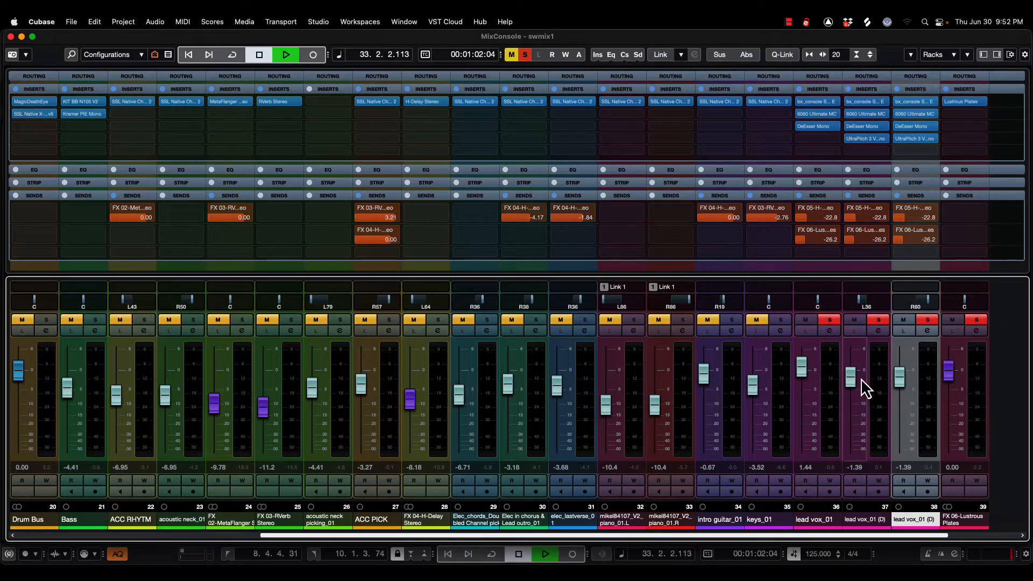
{"action": "left_click_drag", "start_coordinate": [854, 379], "coordinate": [858, 402]}
{"action": "left_click_drag", "start_coordinate": [899, 448], "coordinate": [856, 402]}
- Take the lead and both harmony vocal channels out of solo and play the full mix
{"action": "left_click", "coordinate": [829, 320]}
{"action": "key", "text": "space"}
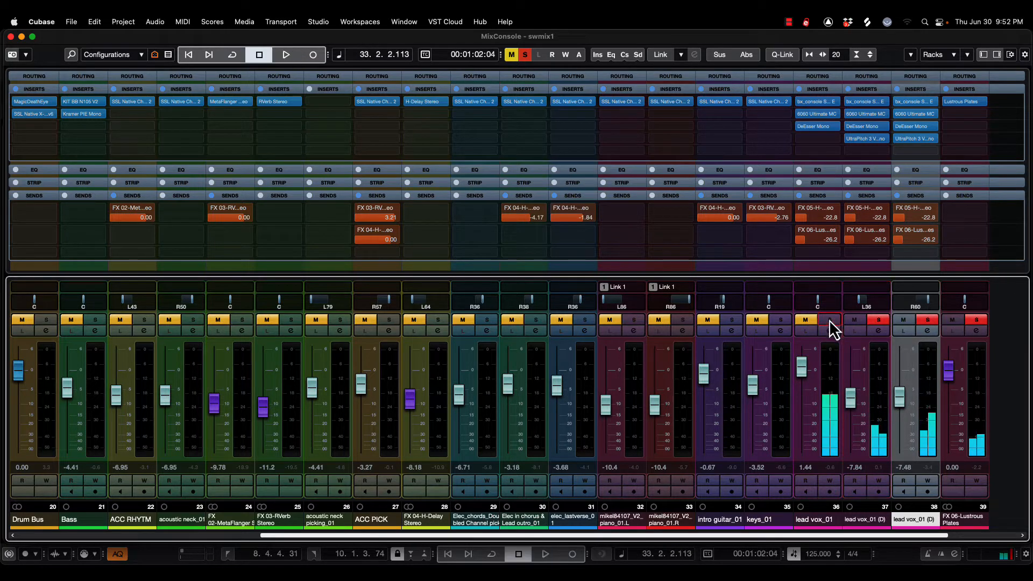
{"action": "left_click", "coordinate": [879, 320]}
{"action": "left_click", "coordinate": [927, 321]}
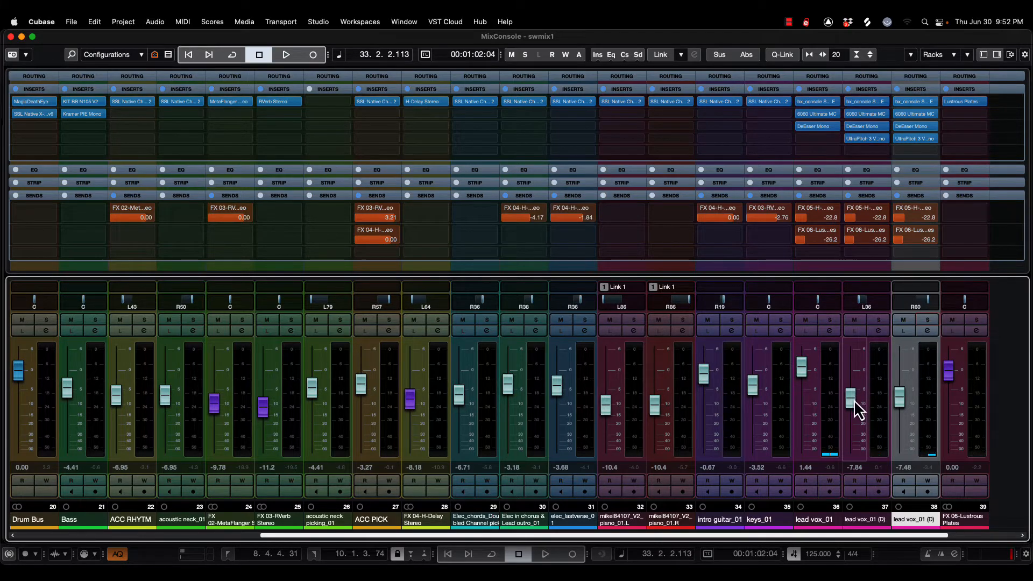
{"action": "key", "text": "space"}
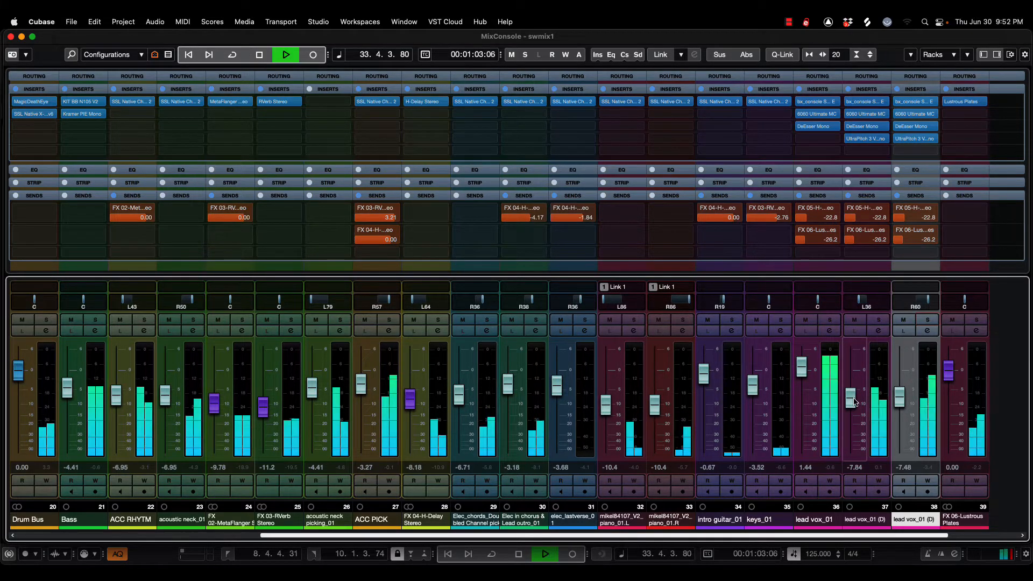
- Raise the harmony faders in the full mix, channel 37 to -6.27 and channel 38 to -6.44
{"action": "left_click", "coordinate": [855, 403]}
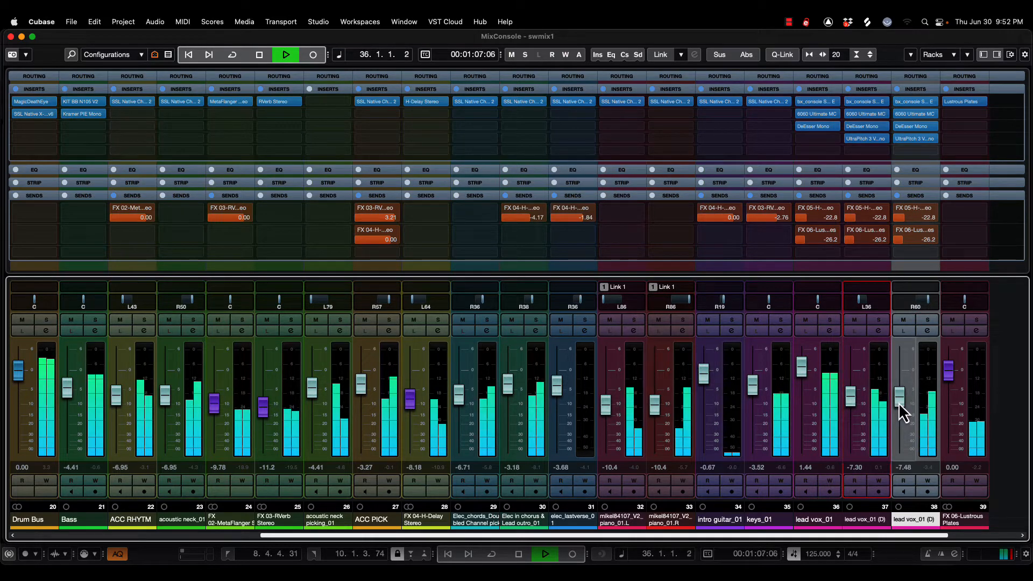
{"action": "left_click_drag", "start_coordinate": [850, 396], "coordinate": [867, 383]}
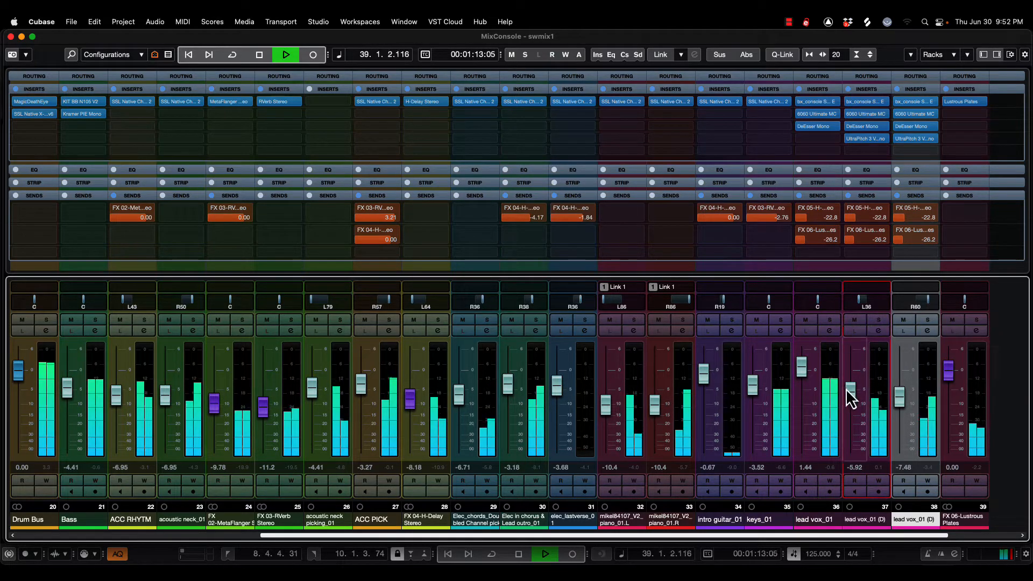
{"action": "left_click_drag", "start_coordinate": [846, 390], "coordinate": [846, 392]}
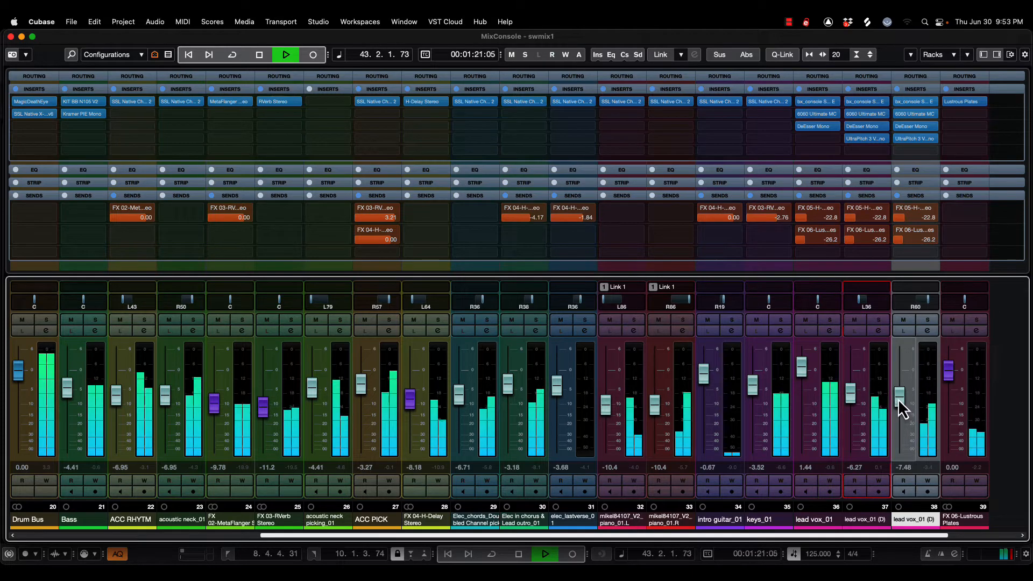
{"action": "mouse_move", "coordinate": [899, 398]}
{"action": "left_mouse_down"}
{"action": "mouse_move", "coordinate": [900, 374]}
{"action": "mouse_move", "coordinate": [898, 395]}
{"action": "left_mouse_up"}
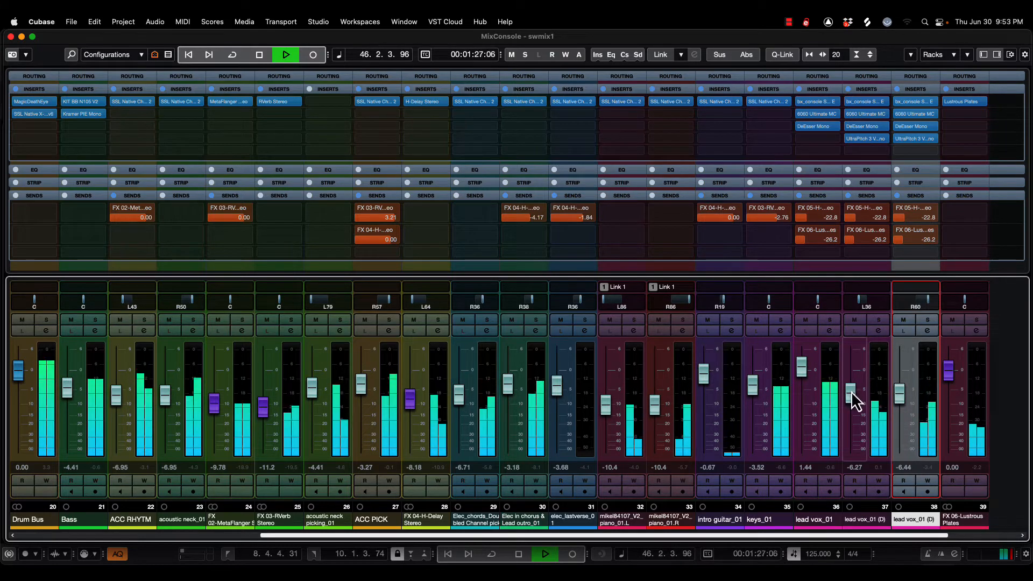
- Compare the mix with both harmonies muted and unmuted, and trim their faders to -6.44 on channel 37 and -6.61 on channel 38
{"action": "left_click", "coordinate": [857, 319]}
{"action": "left_click", "coordinate": [903, 319]}
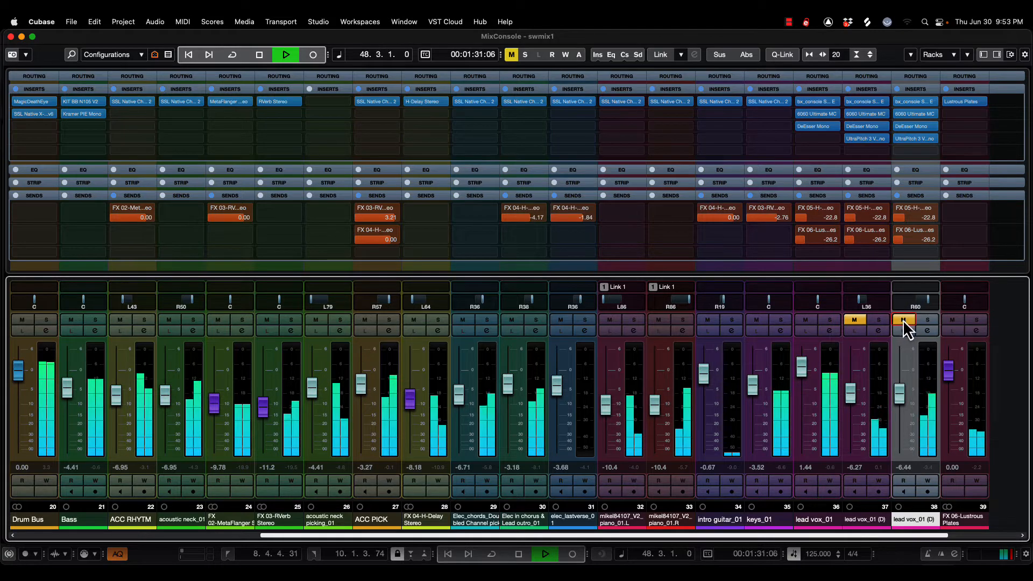
{"action": "left_click", "coordinate": [903, 320]}
{"action": "left_click", "coordinate": [854, 320]}
{"action": "left_click_drag", "start_coordinate": [851, 388], "coordinate": [900, 397]}
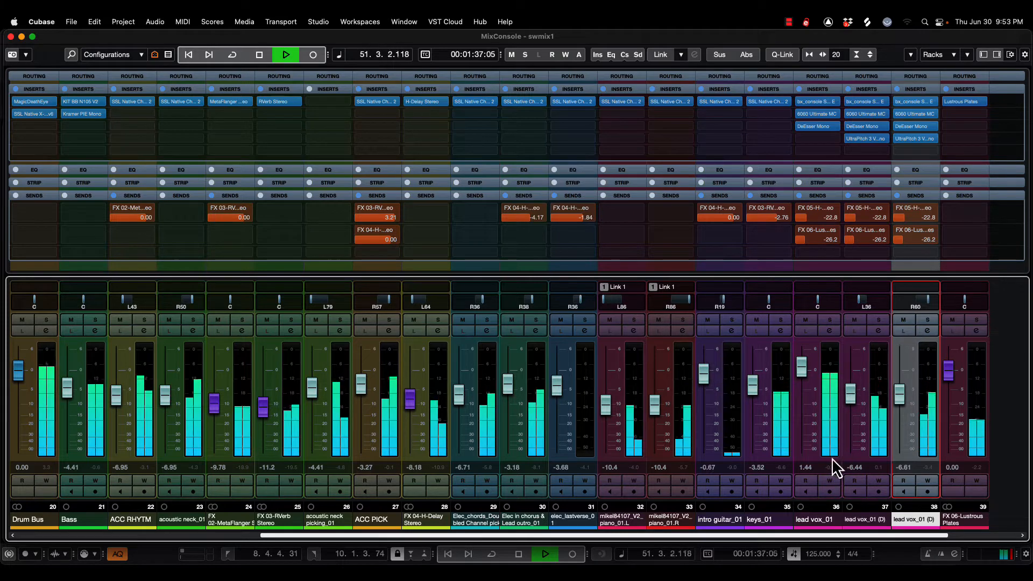
- Stop playback and duplicate the lead vox_01 track in the project window
{"action": "key", "text": "space"}
{"action": "left_click", "coordinate": [812, 522]}
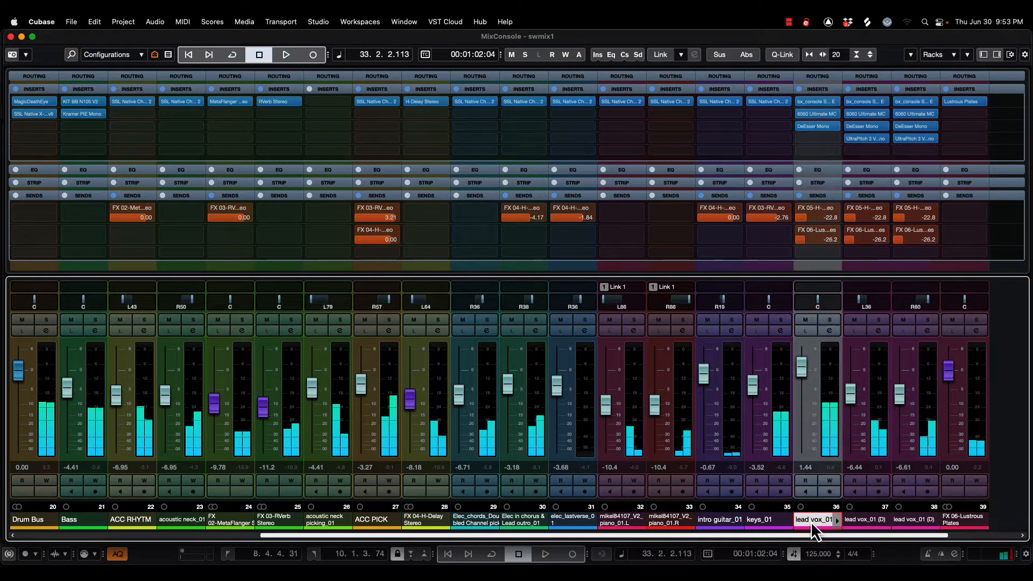
{"action": "key", "text": "F3"}
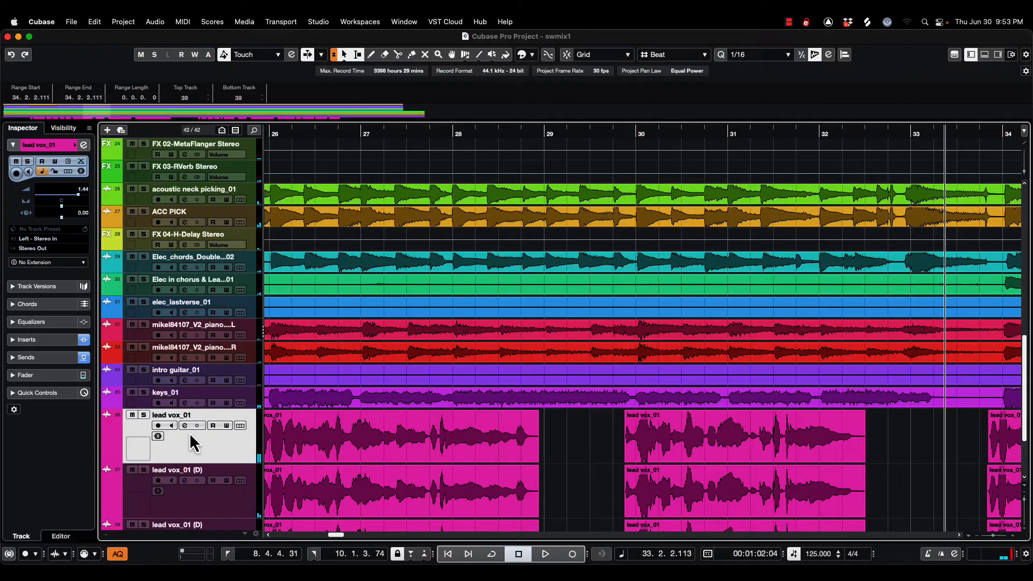
{"action": "left_click", "coordinate": [227, 501]}
{"action": "right_click", "coordinate": [211, 449]}
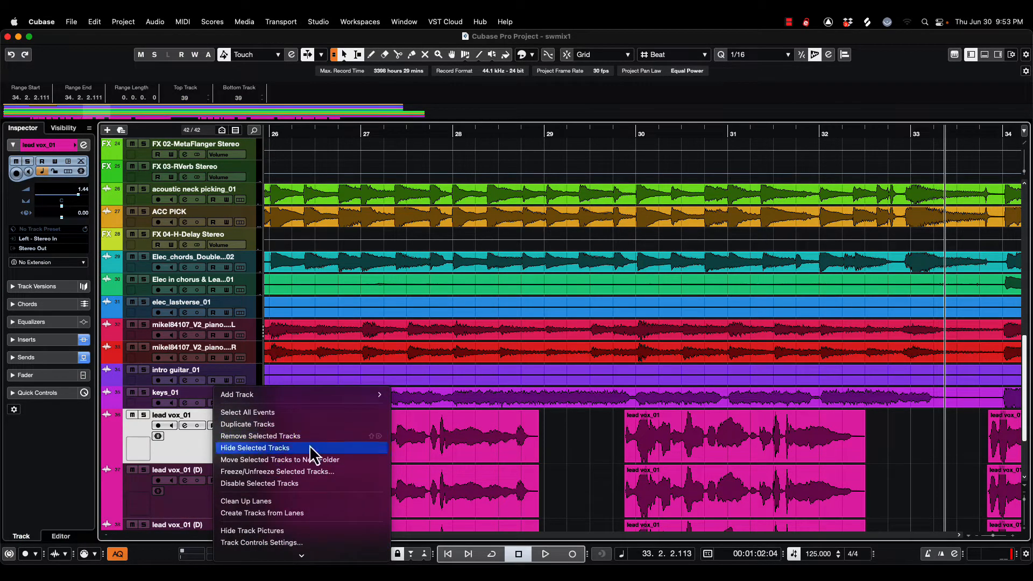
{"action": "left_click", "coordinate": [288, 424]}
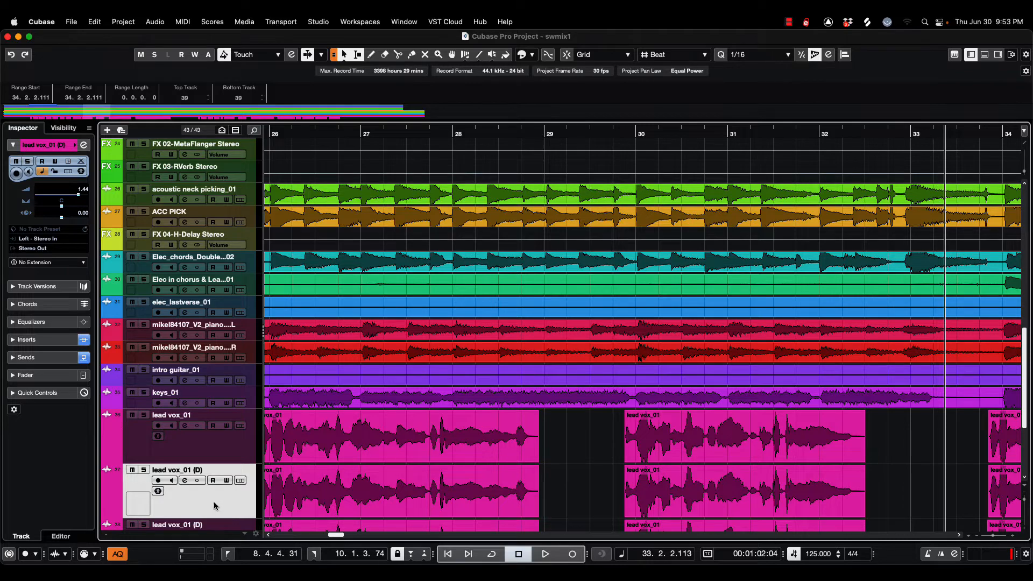
- Select the range from about bar 4 to bar 111 across the duplicated lead vocal's events
{"action": "key", "text": "g"}
{"action": "key", "text": "g"}
{"action": "key", "text": "g"}
{"action": "key", "text": "g"}
{"action": "key", "text": "g"}
{"action": "key", "text": "g"}
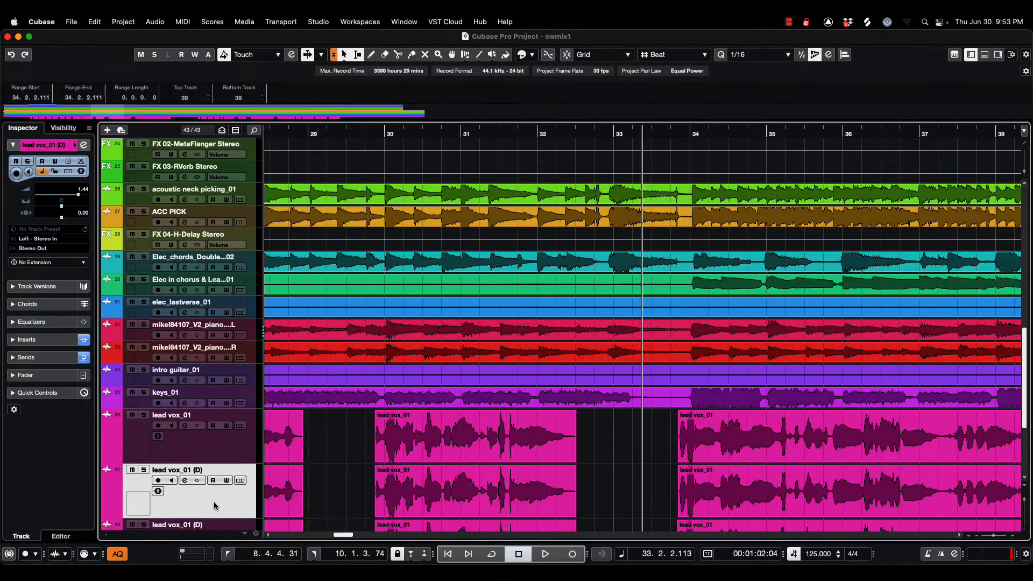
{"action": "key", "text": "g"}
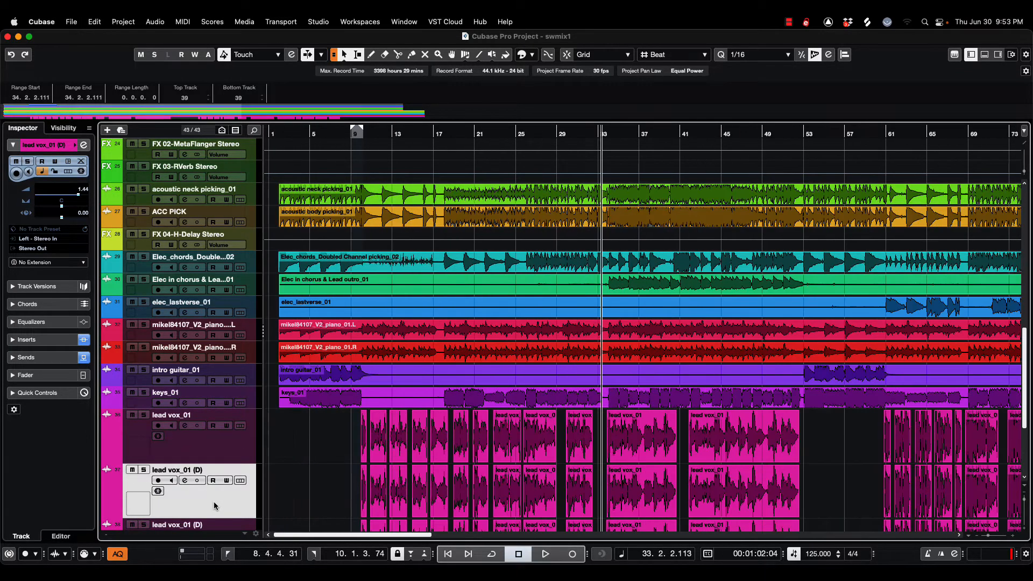
{"action": "key", "text": "g"}
{"action": "key", "text": "g"}
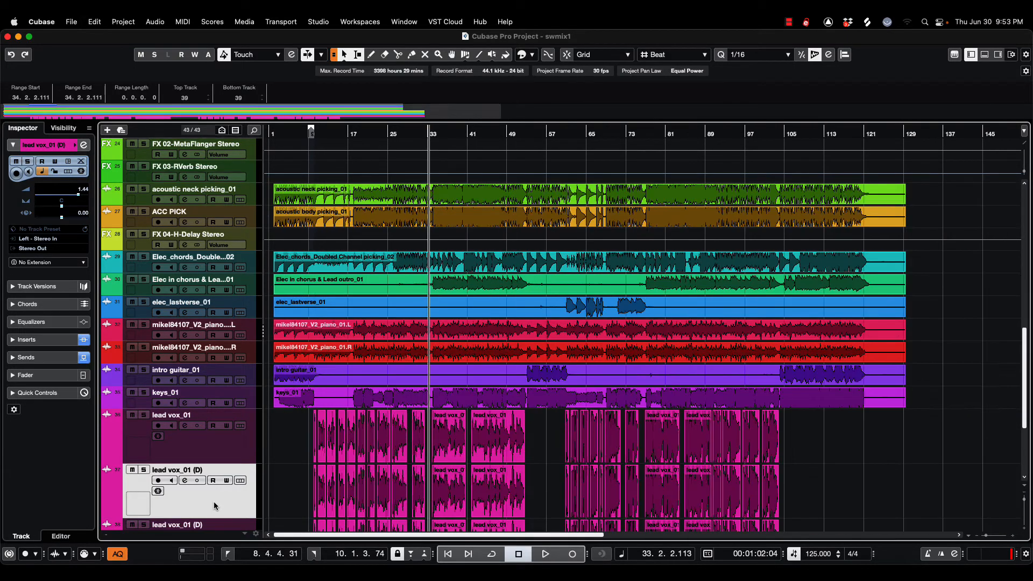
{"action": "left_click", "coordinate": [901, 507]}
{"action": "left_click_drag", "start_coordinate": [816, 487], "coordinate": [285, 489]}
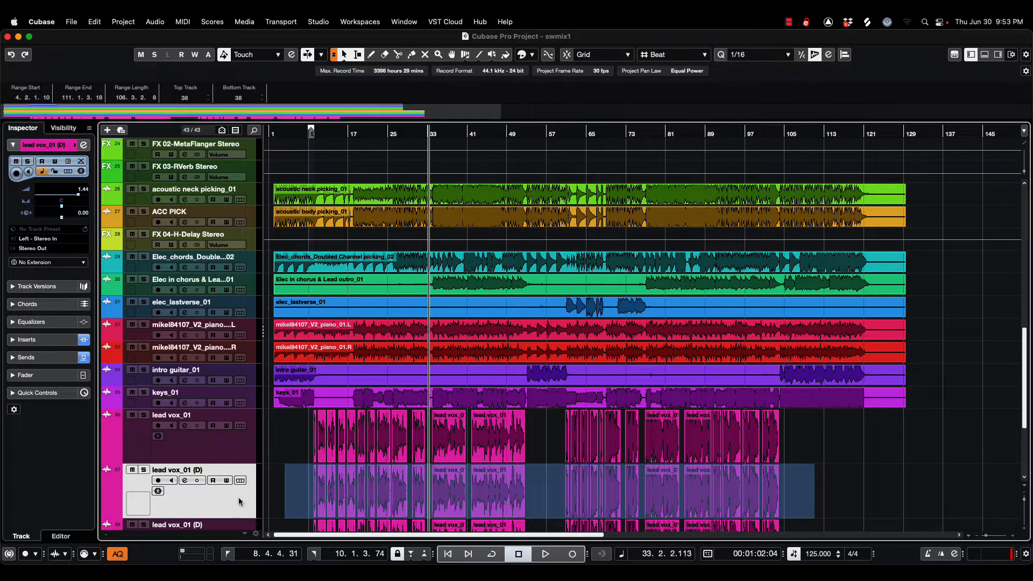
{"action": "left_click", "coordinate": [224, 460]}
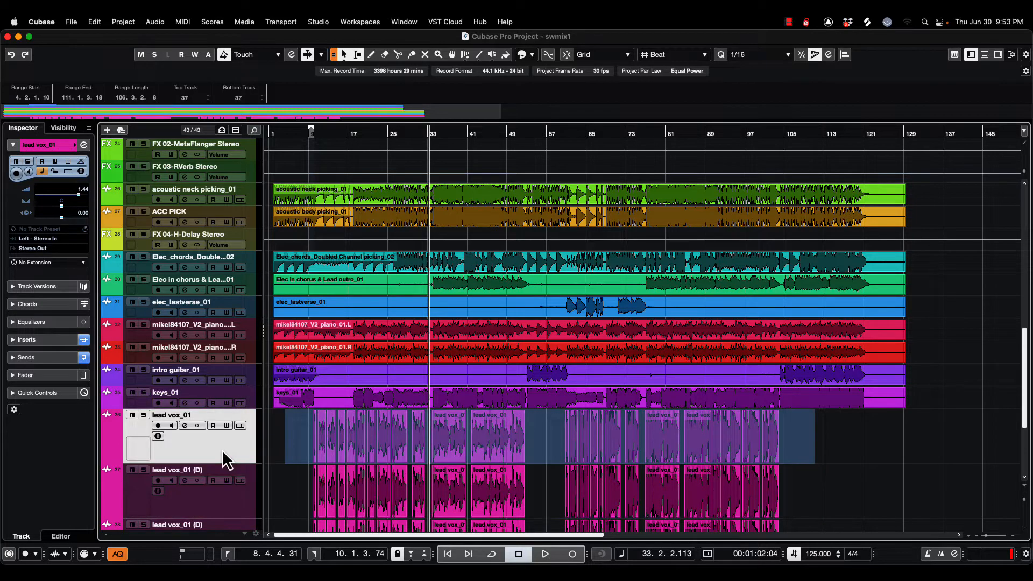
- Solo lead vox_01 with its new duplicate and set the duplicate's track delay to 0.41 ms
{"action": "left_click", "coordinate": [228, 499]}
{"action": "left_click", "coordinate": [144, 470]}
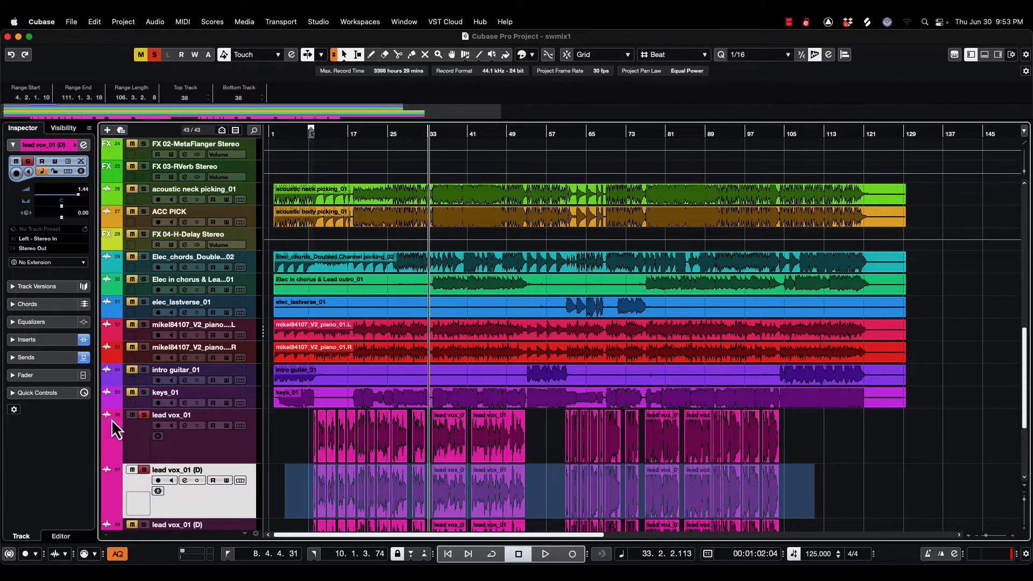
{"action": "double_click", "coordinate": [81, 212]}
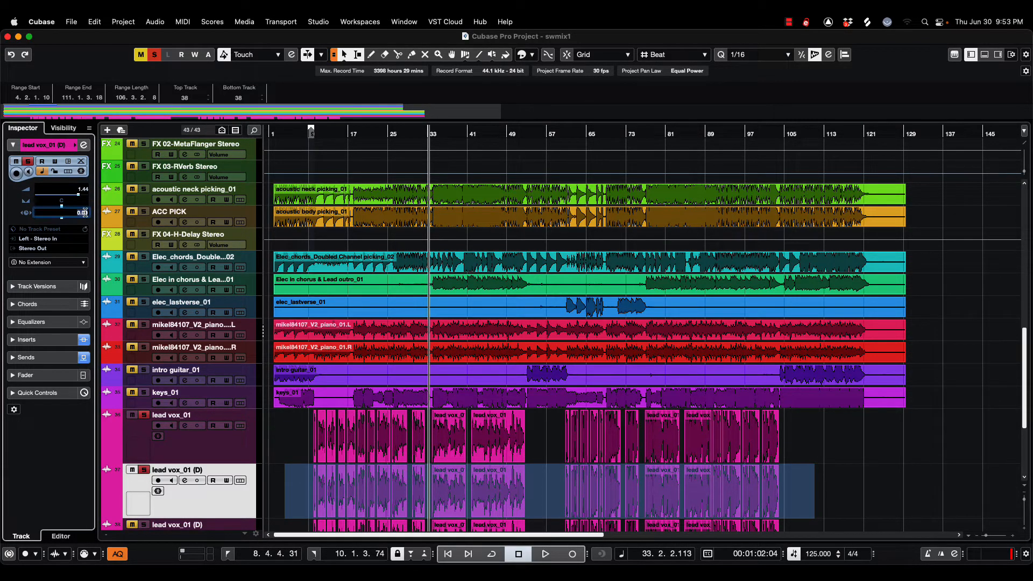
{"action": "type", "text": "0.41"}
{"action": "key", "text": "Return"}
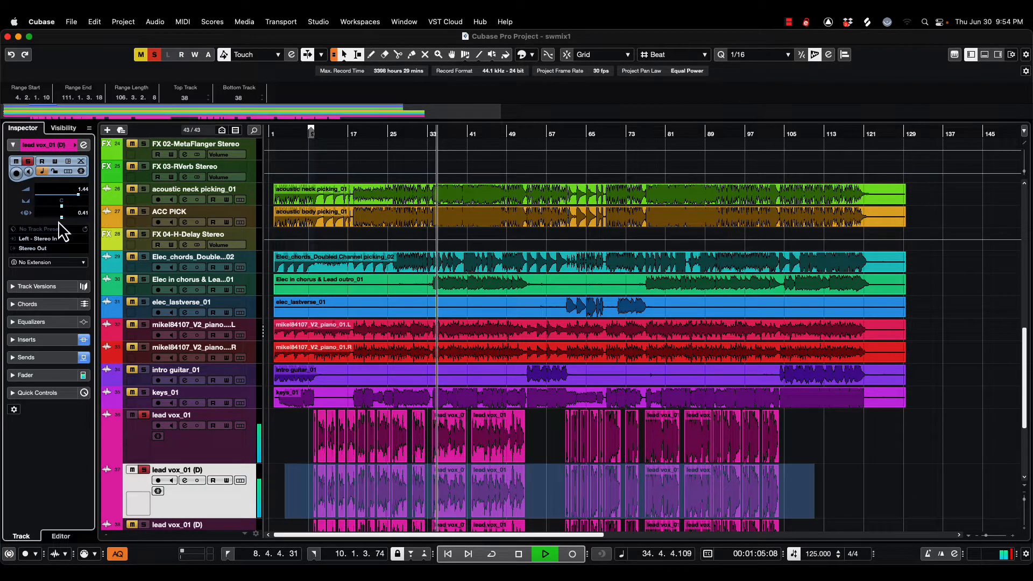
- Set the duplicate's track delay to -42.55 ms during playback, and take both lead vocal tracks out of solo
{"action": "left_click_drag", "start_coordinate": [56, 219], "coordinate": [60, 218]}
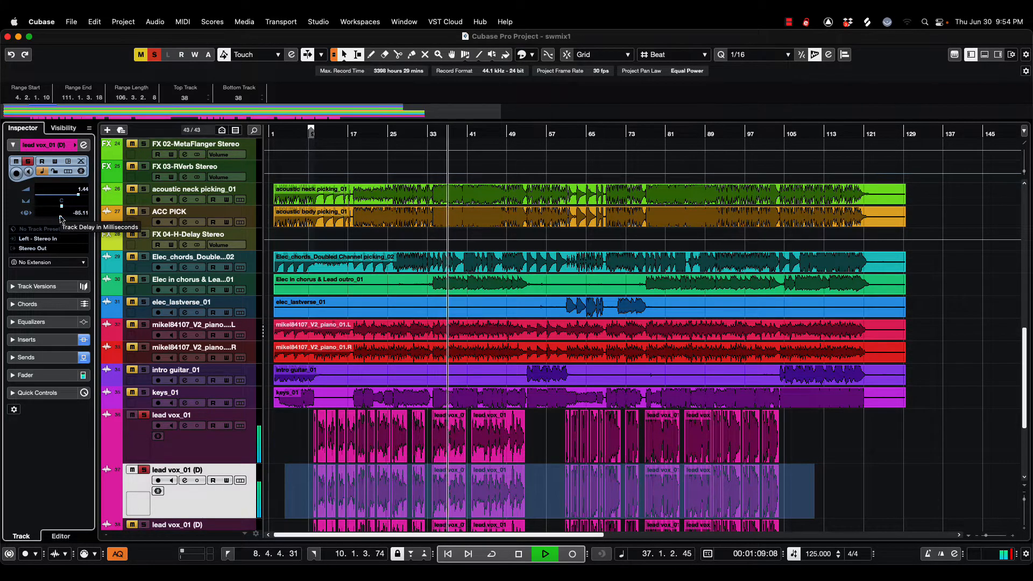
{"action": "scroll", "coordinate": [60, 218], "scroll_direction": "down", "scroll_amount": 1}
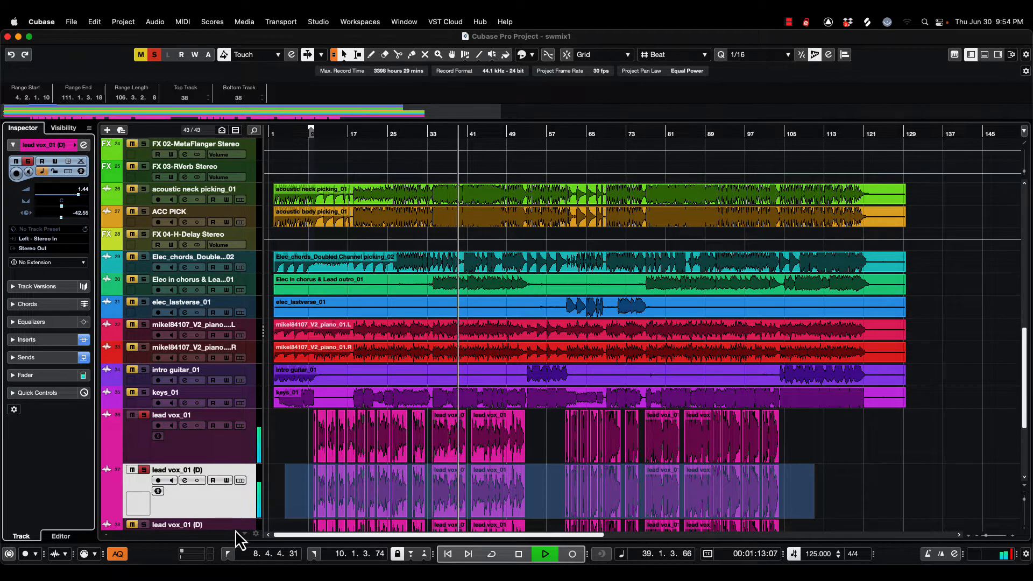
{"action": "key", "text": "space"}
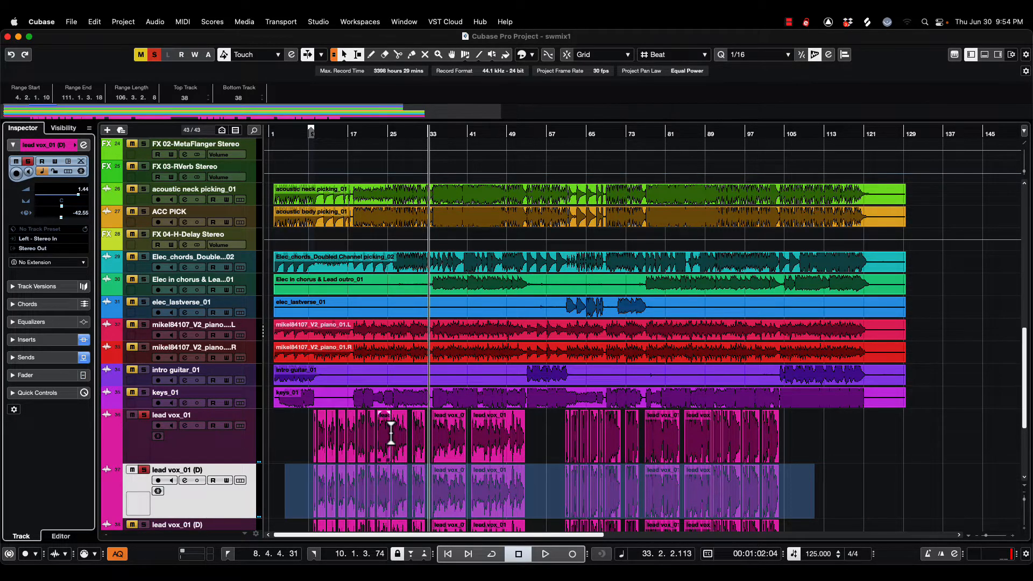
{"action": "left_click", "coordinate": [145, 471]}
{"action": "left_click", "coordinate": [143, 415]}
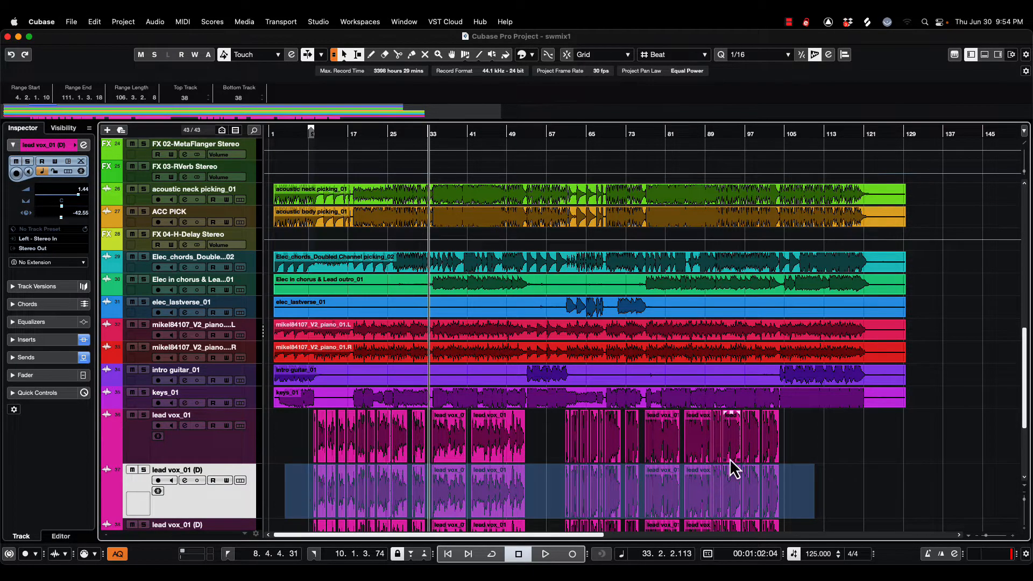
- Play the full mix in the MixConsole and lower the fader of duplicate lead channel 37 all the way
{"action": "key", "text": "F3"}
{"action": "key", "text": "space"}
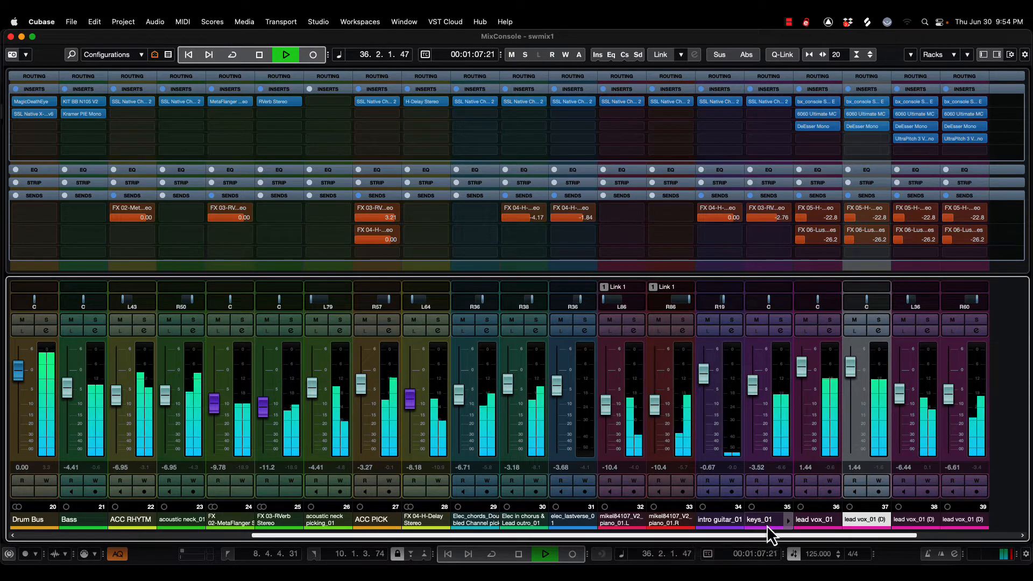
{"action": "left_click_drag", "start_coordinate": [763, 534], "coordinate": [915, 541]}
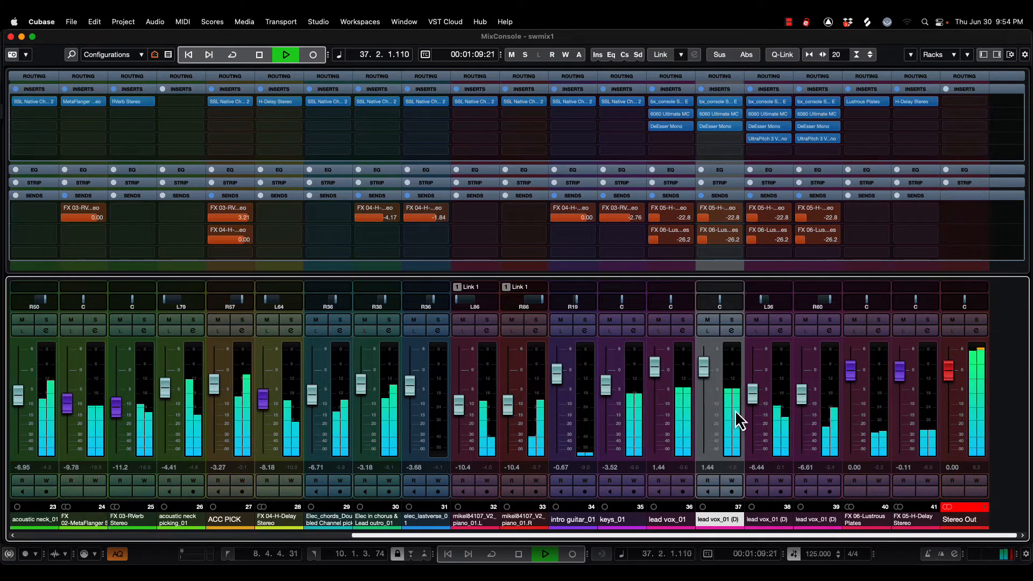
{"action": "left_click_drag", "start_coordinate": [699, 413], "coordinate": [711, 481]}
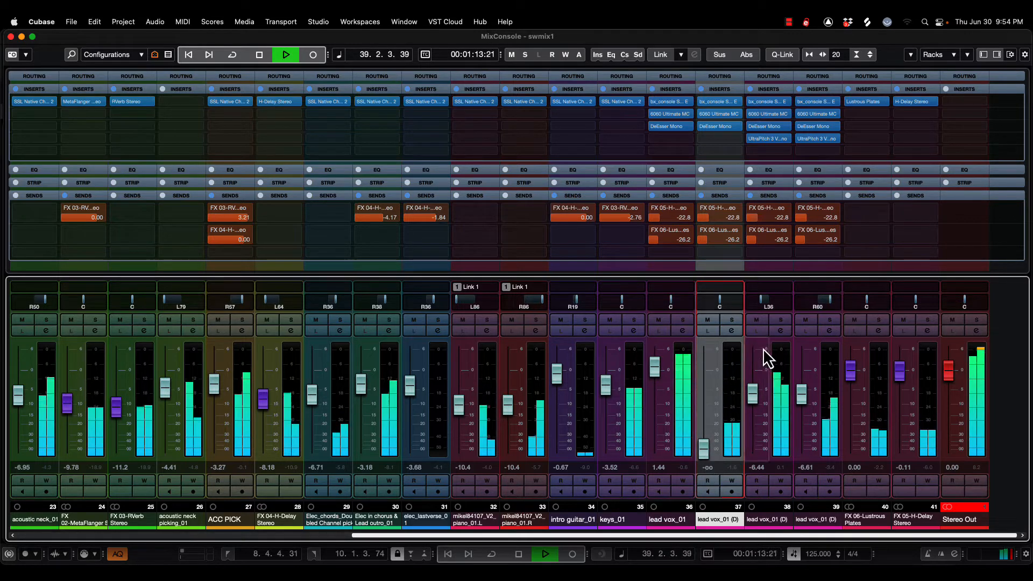
- Mute both harmony channels and solo lead vox_01 together with its duplicate
{"action": "left_click", "coordinate": [756, 320]}
{"action": "left_click", "coordinate": [807, 320]}
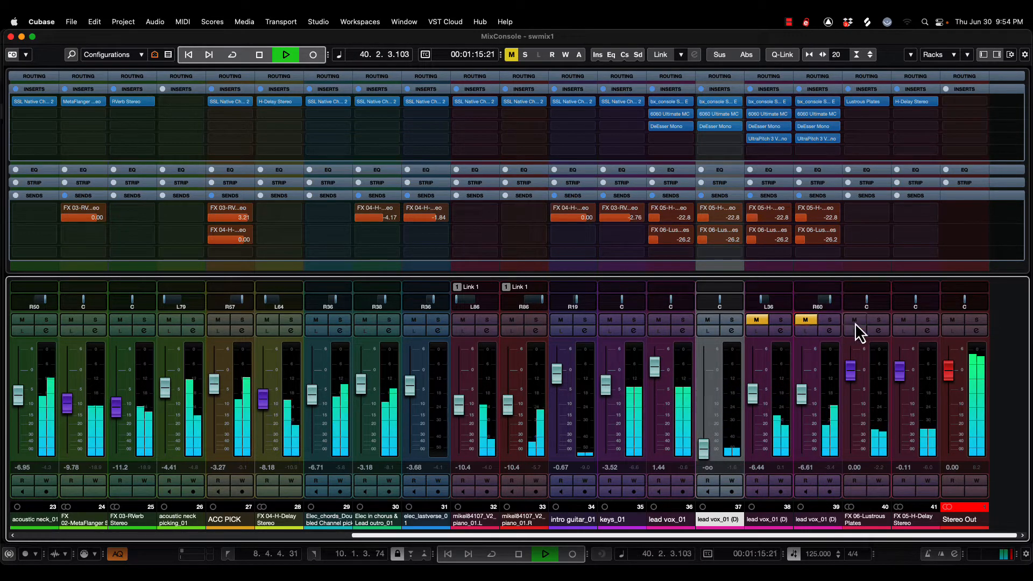
{"action": "left_click", "coordinate": [683, 321]}
{"action": "left_click", "coordinate": [733, 321]}
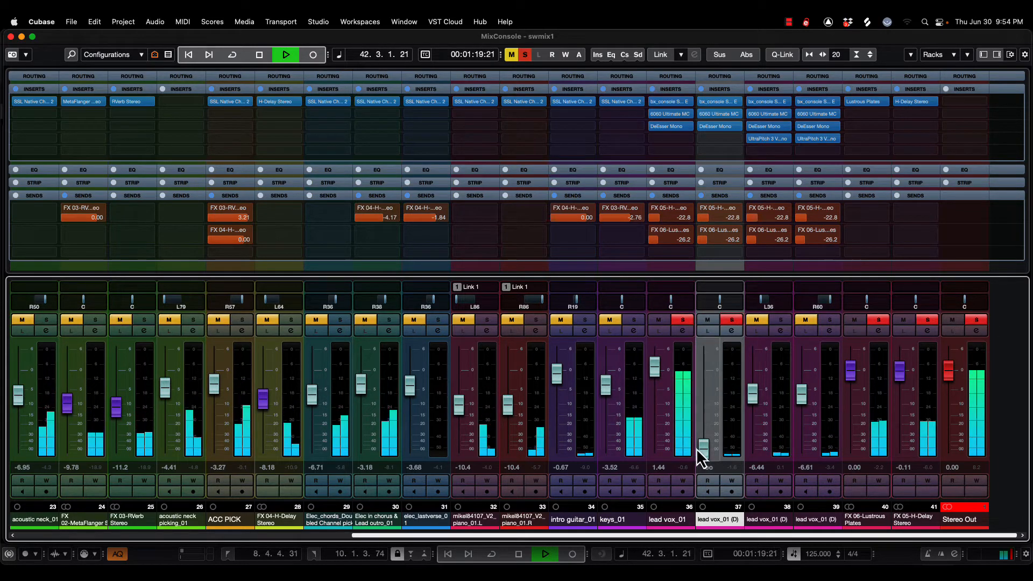
- Raise the duplicate lead's fader to -7.48, and play the full mix with solos off and both harmonies unmuted
{"action": "left_click_drag", "start_coordinate": [703, 450], "coordinate": [708, 393]}
{"action": "left_click", "coordinate": [731, 321]}
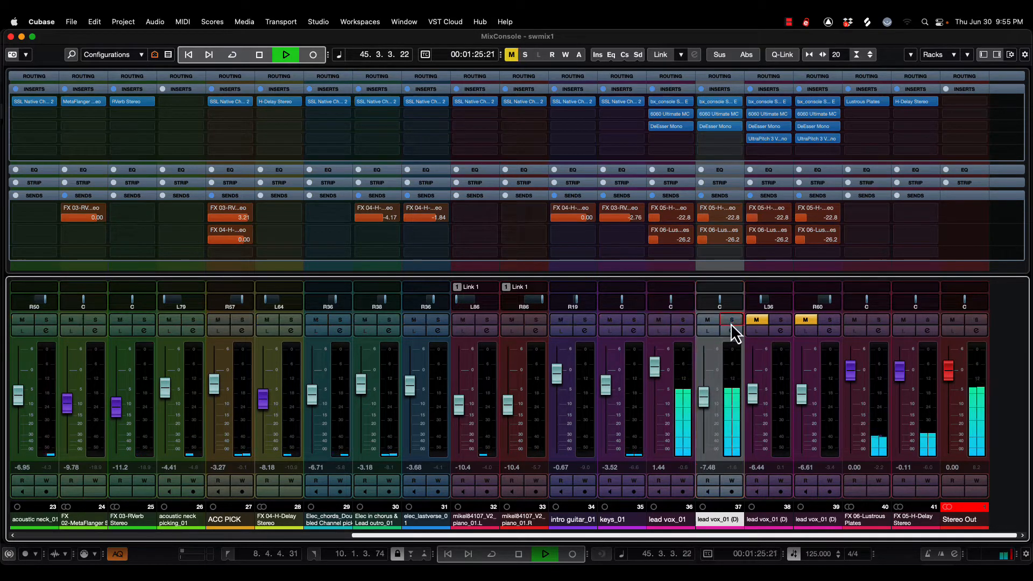
{"action": "left_click", "coordinate": [757, 320]}
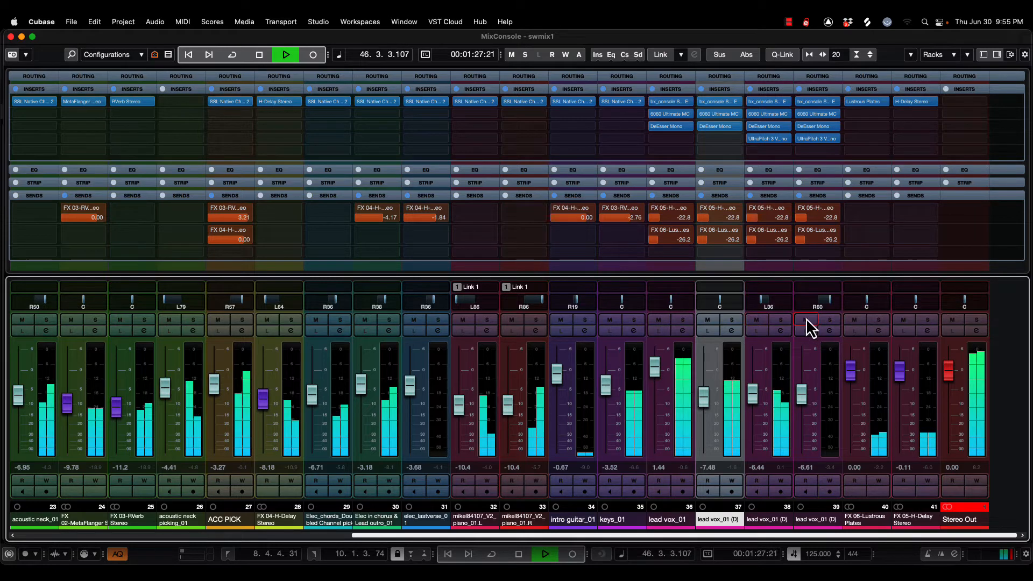
{"action": "left_click", "coordinate": [806, 319]}
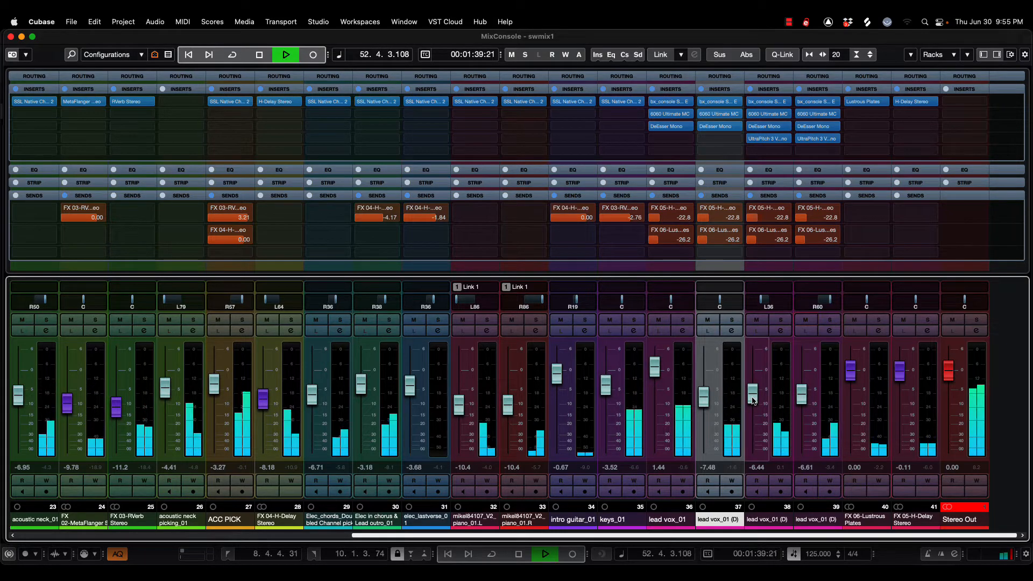
{"action": "key", "text": "space"}
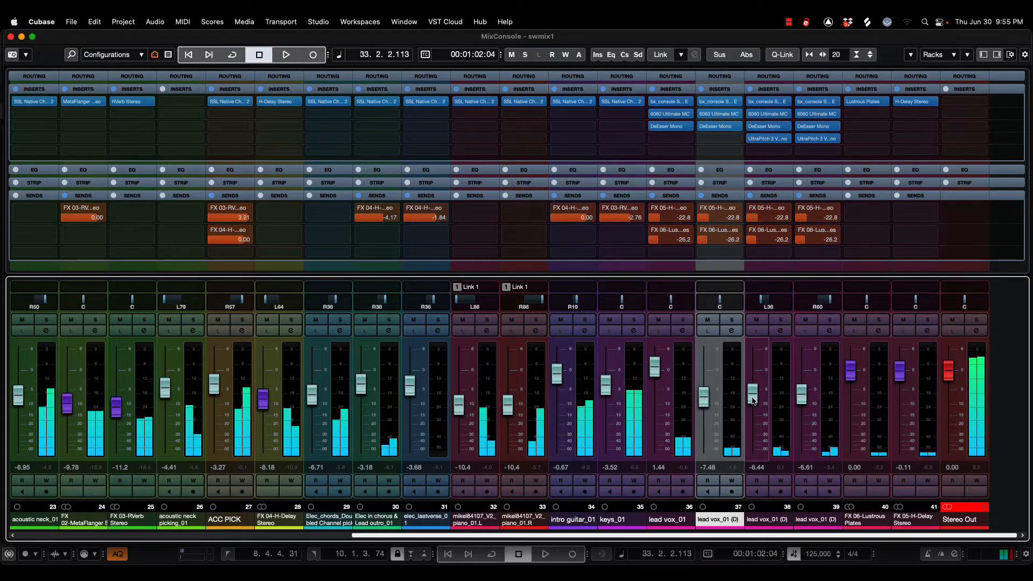
- Rename the two harmony tracks BGV1 and BGV2 in the project window
{"action": "key", "text": "space"}
{"action": "key", "text": "F3"}
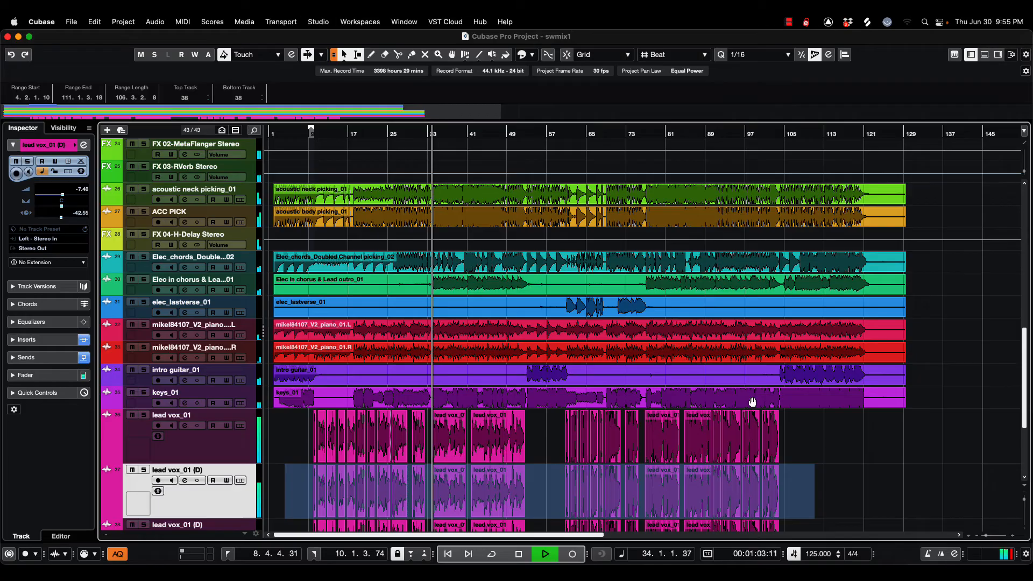
{"action": "scroll", "coordinate": [731, 463], "scroll_direction": "down", "scroll_amount": 3}
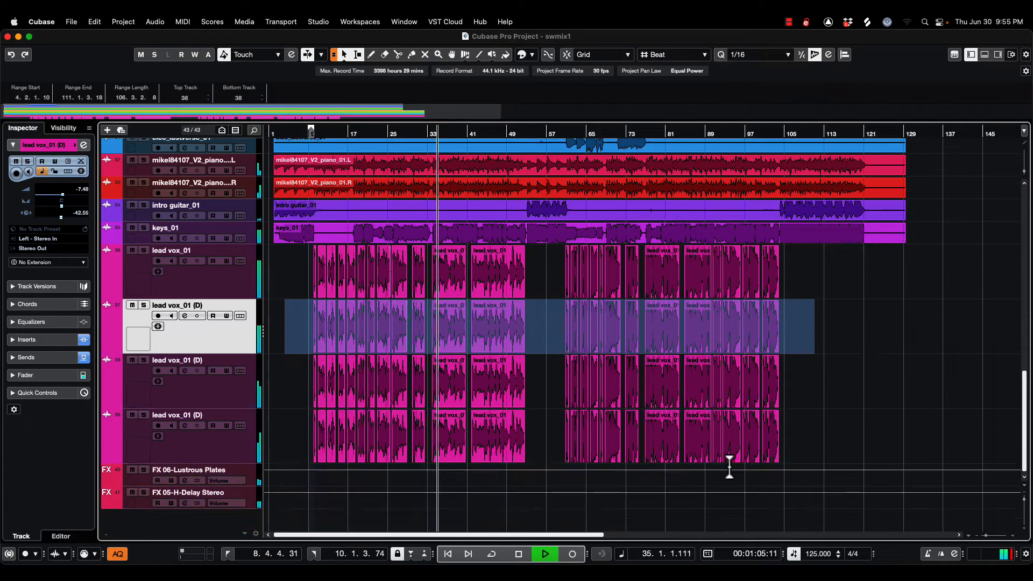
{"action": "key", "text": "space"}
{"action": "double_click", "coordinate": [176, 361]}
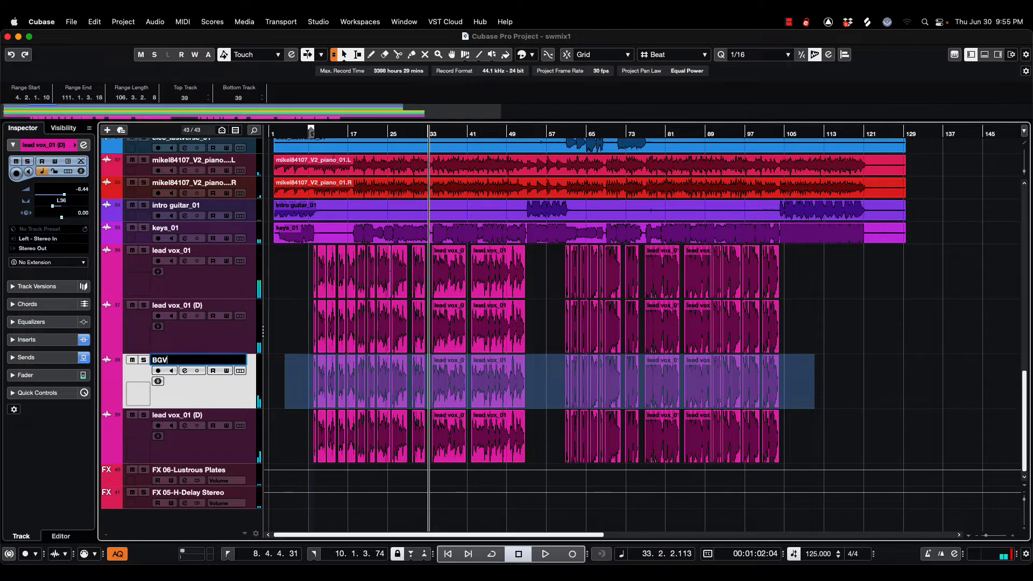
{"action": "type", "text": "BGV1"}
{"action": "key", "text": "Return"}
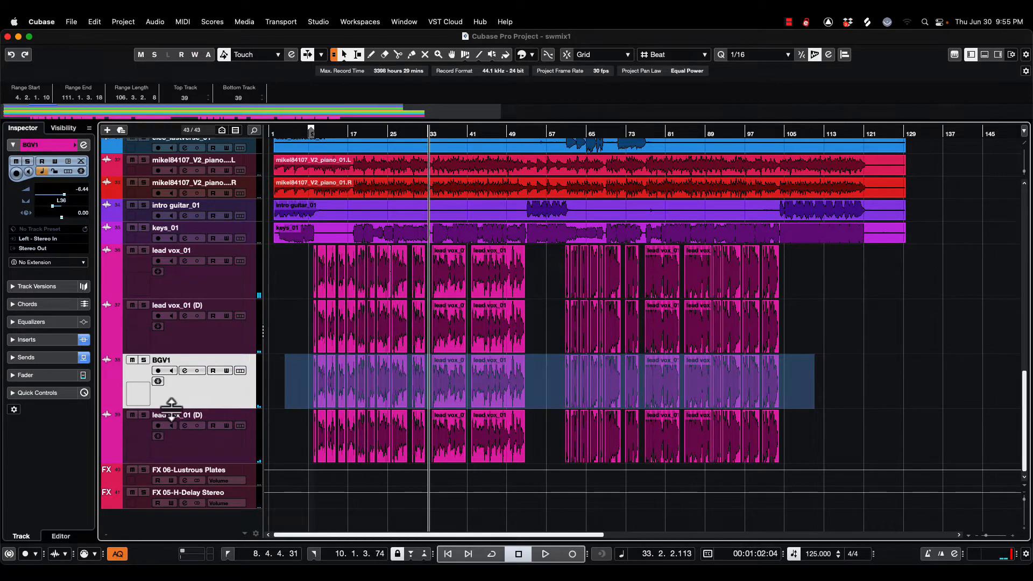
{"action": "double_click", "coordinate": [169, 415]}
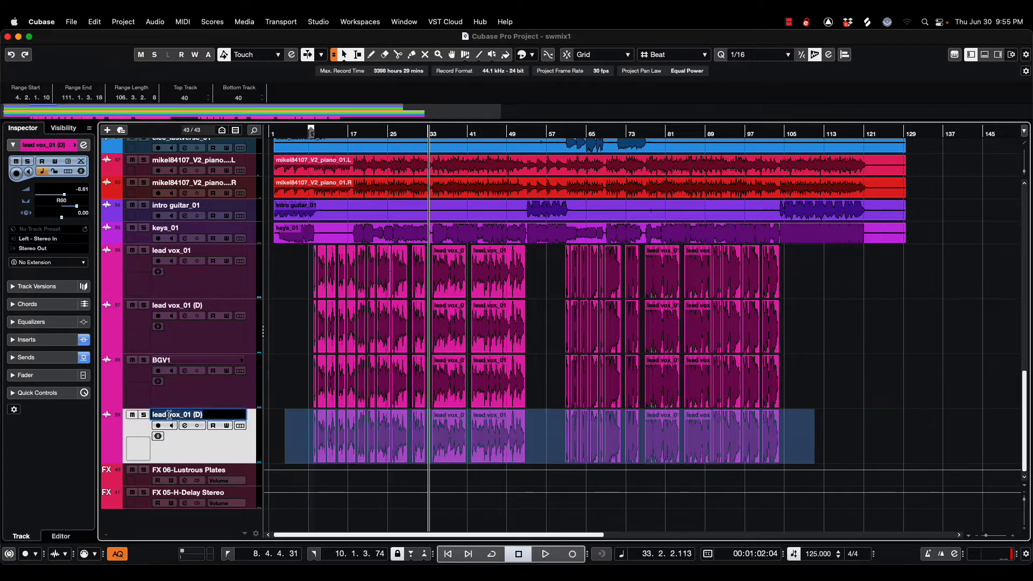
{"action": "type", "text": "BGV2"}
{"action": "key", "text": "Return"}
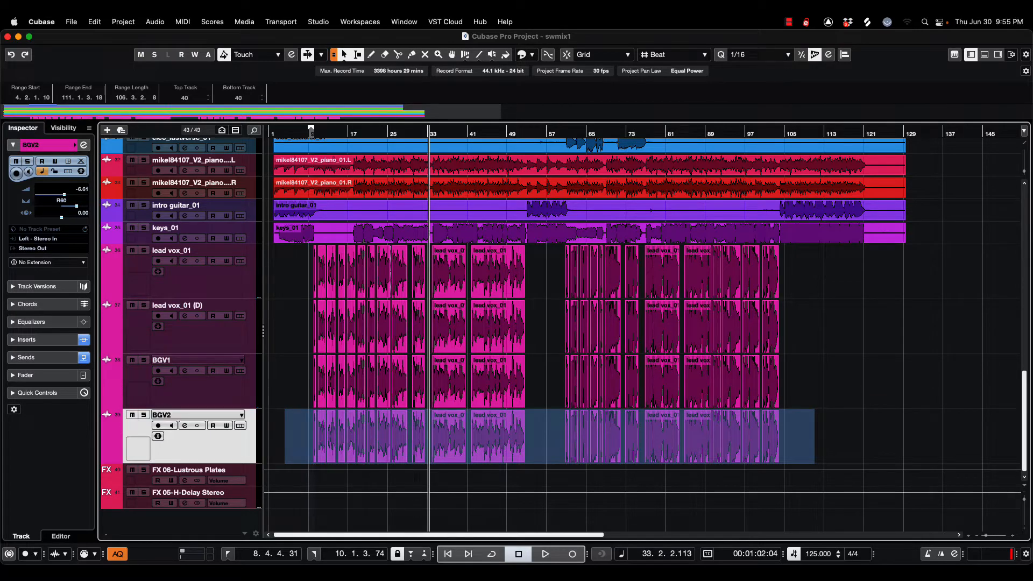
- Play the full mix from about bar 12 and from about bar 23 to check the vocals in earlier sections
{"action": "key", "text": "h"}
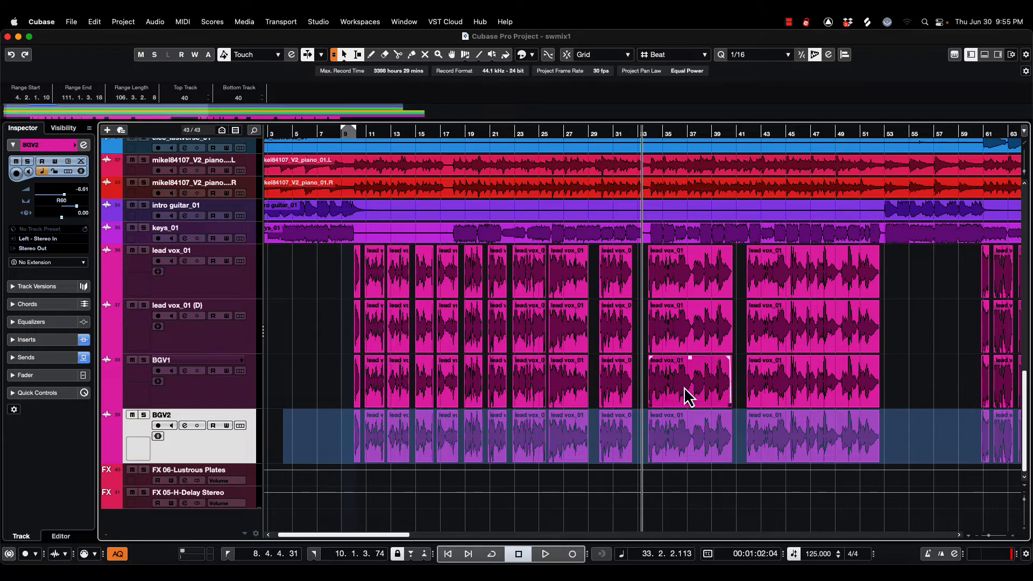
{"action": "key", "text": "space"}
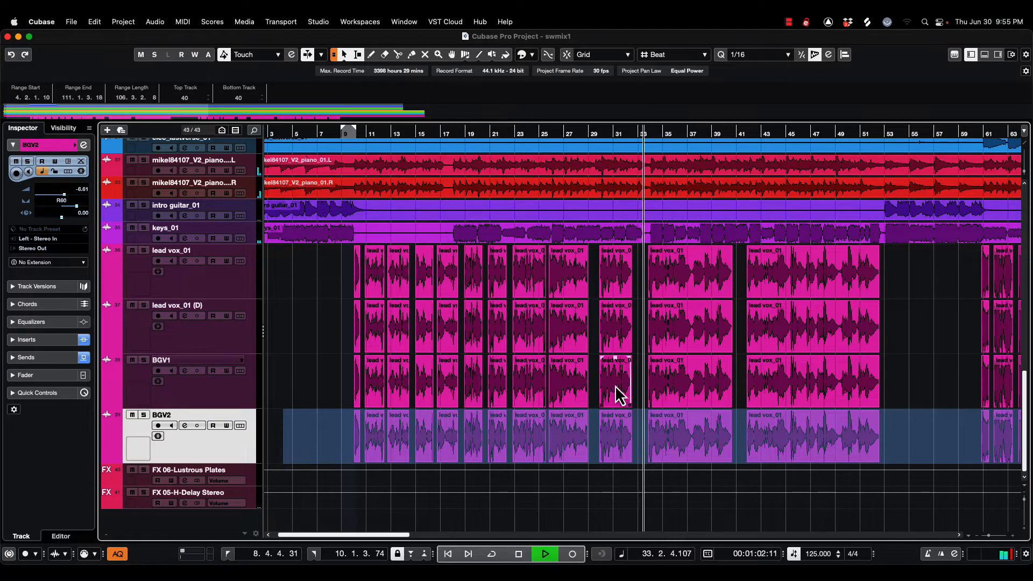
{"action": "left_click", "coordinate": [379, 132]}
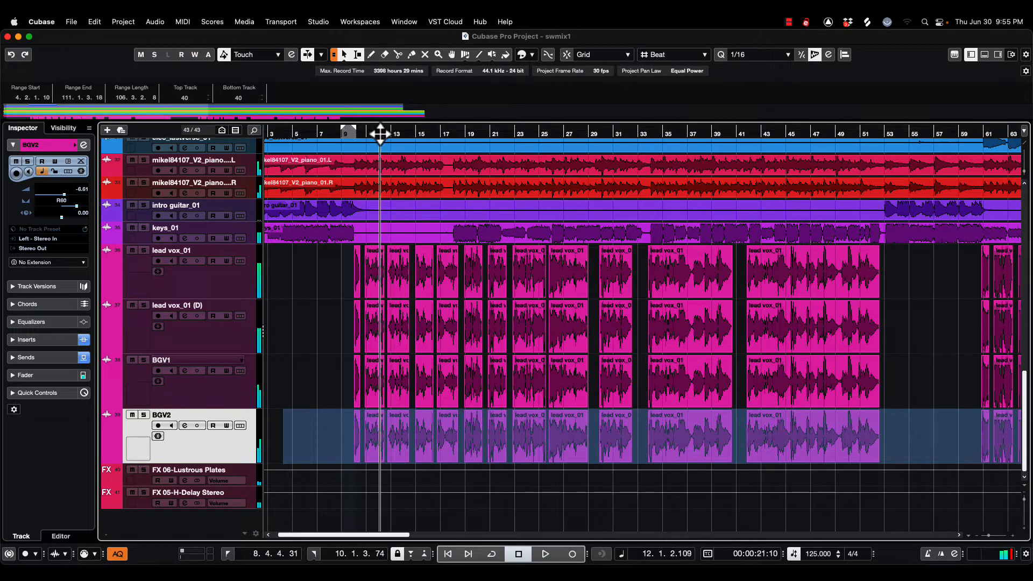
{"action": "left_click", "coordinate": [518, 133]}
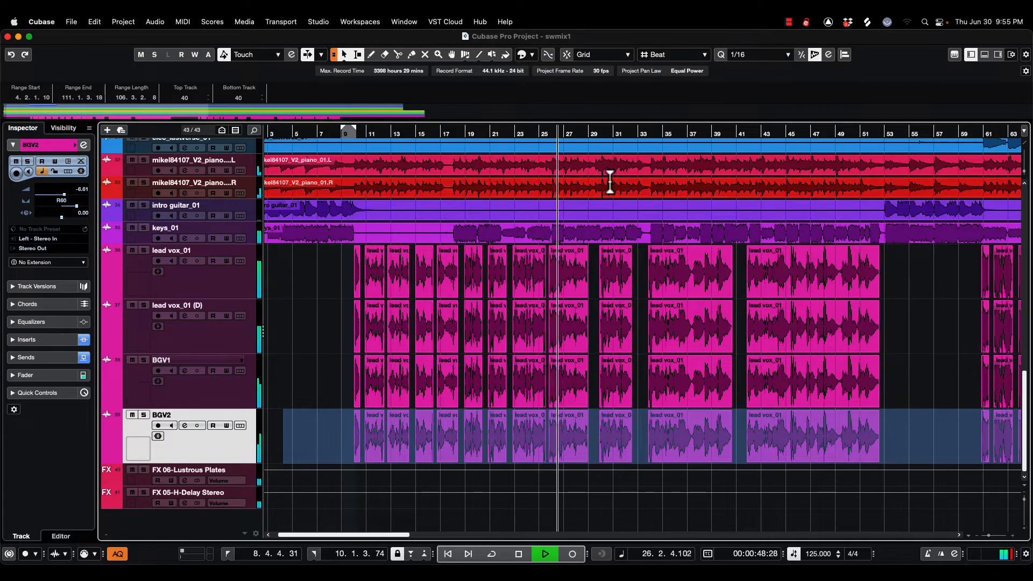
- Play briefly from about bar 30, and delete the BGV2 and BGV1 events before the chorus at about bar 33
{"action": "left_click", "coordinate": [602, 134]}
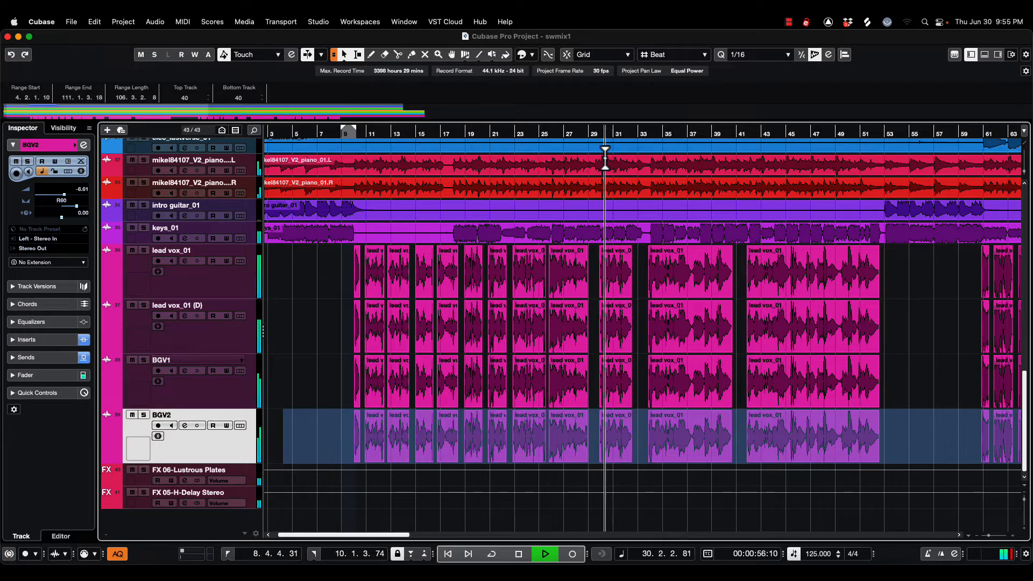
{"action": "key", "text": "space"}
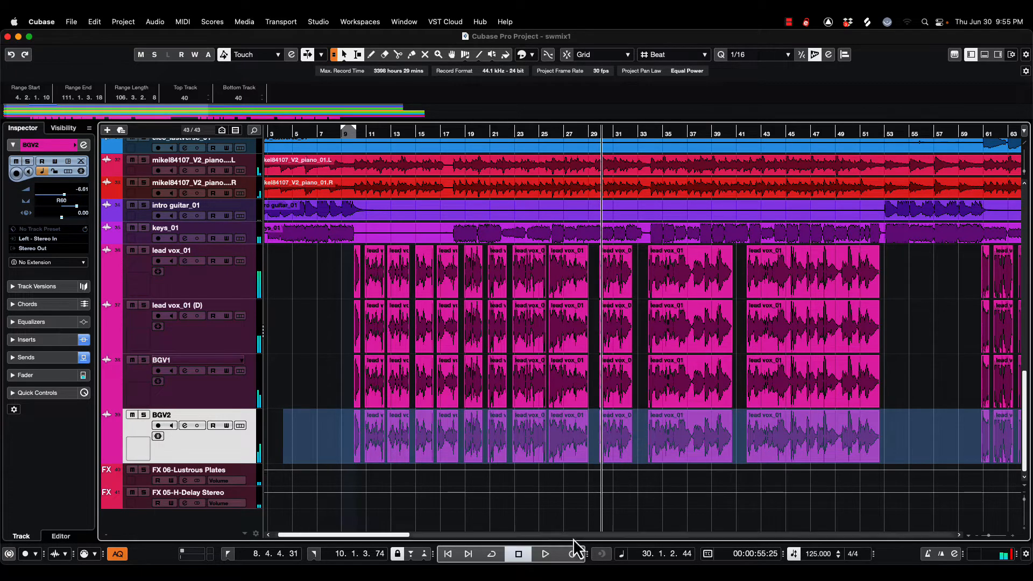
{"action": "left_click", "coordinate": [573, 489]}
{"action": "left_click_drag", "start_coordinate": [635, 430], "coordinate": [340, 431]}
{"action": "key", "text": "Delete"}
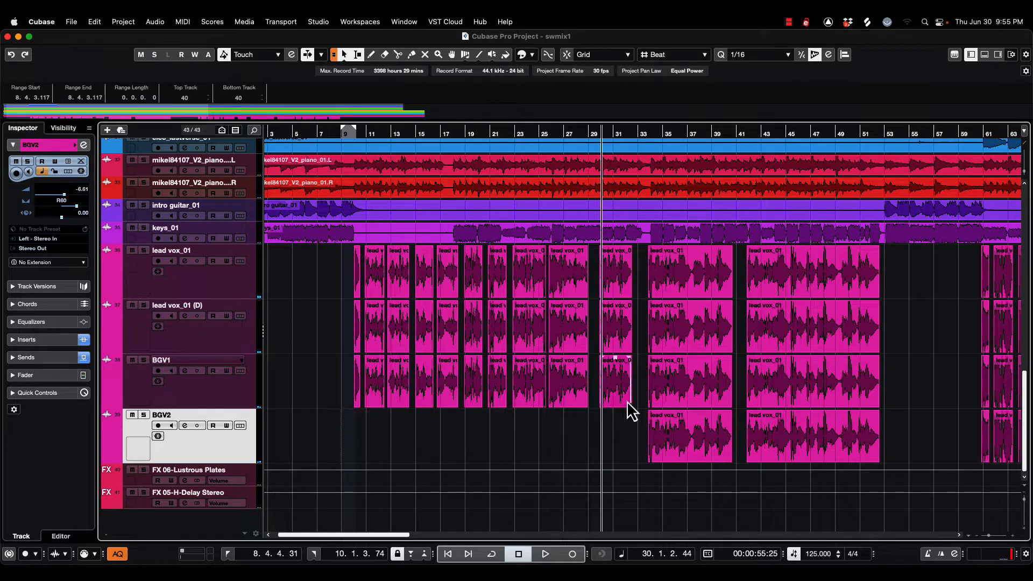
{"action": "left_click_drag", "start_coordinate": [635, 378], "coordinate": [316, 382]}
{"action": "key", "text": "Delete"}
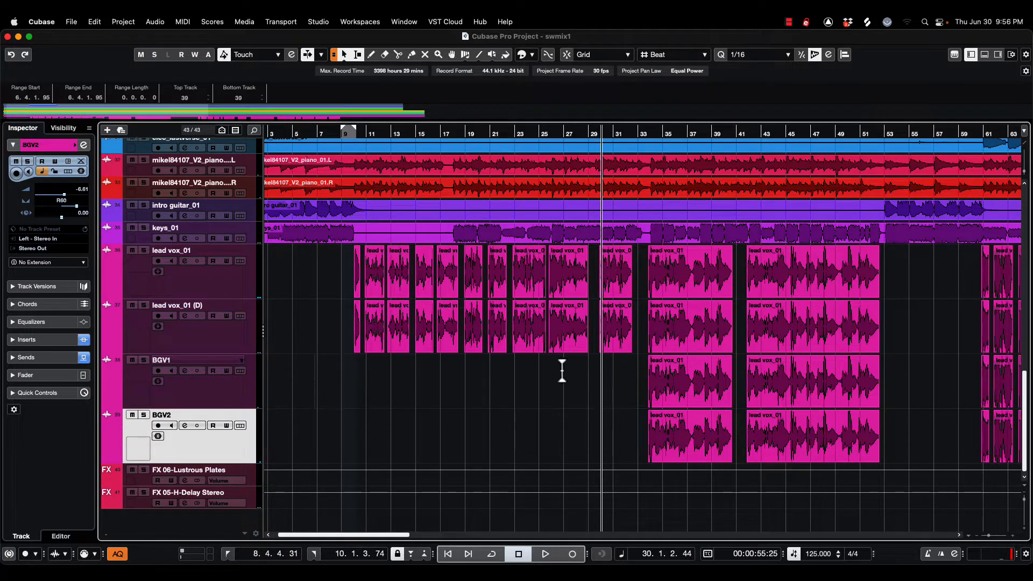
- Play the full mix from about bars 42, 33 and 45 to check the harmonies in the first chorus
{"action": "left_click", "coordinate": [754, 132]}
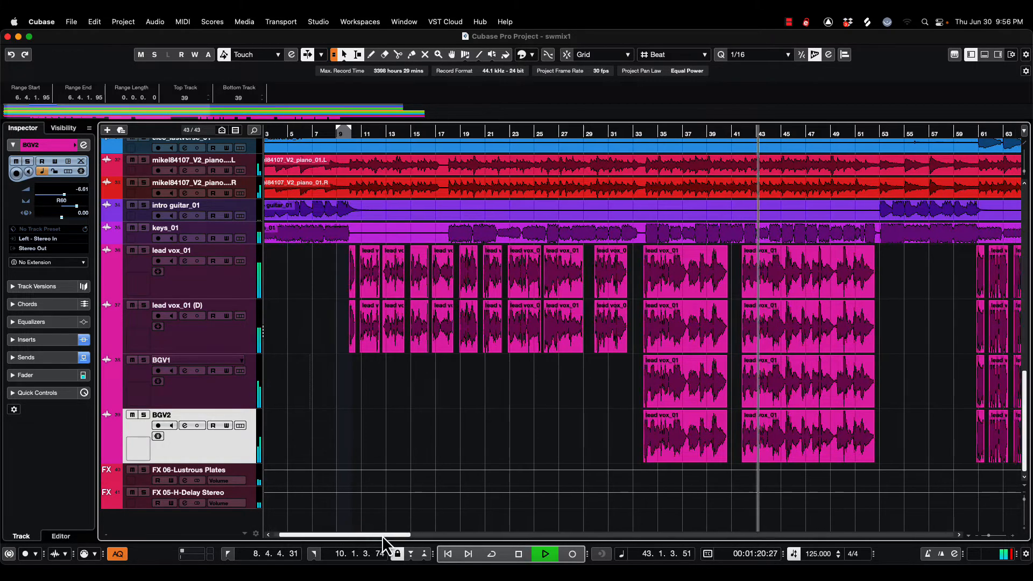
{"action": "left_click_drag", "start_coordinate": [382, 534], "coordinate": [411, 534]}
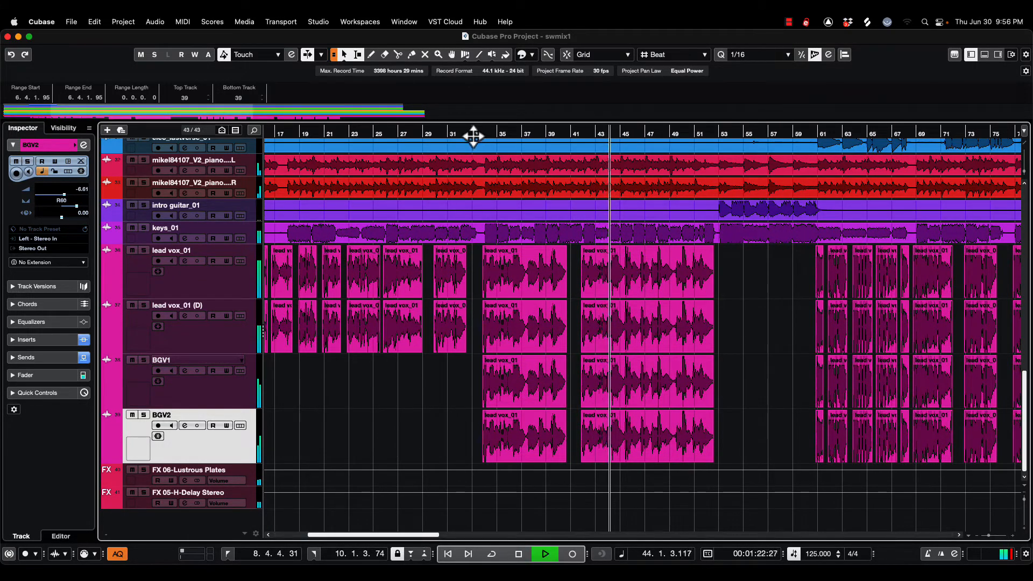
{"action": "left_click", "coordinate": [474, 133]}
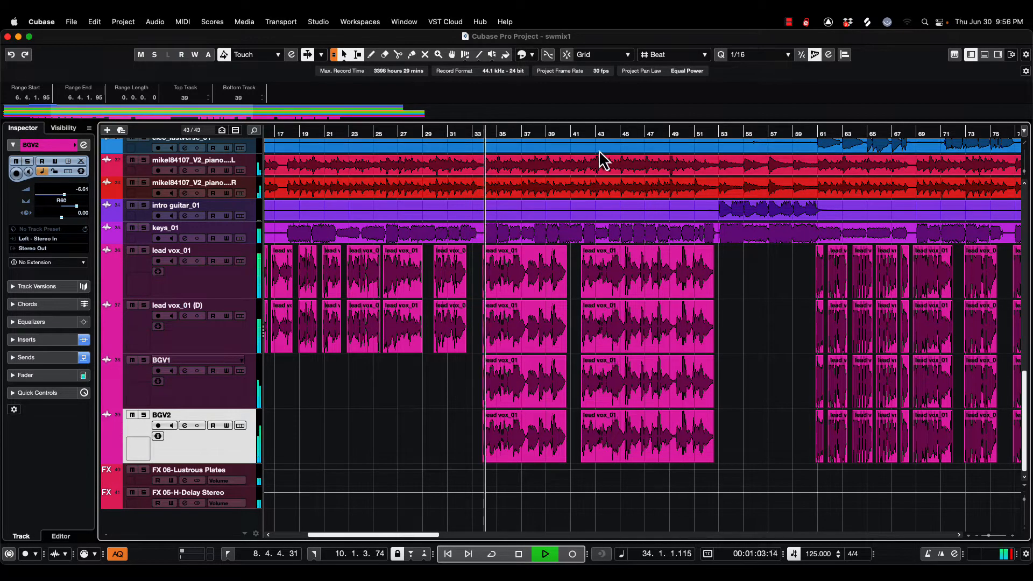
{"action": "left_click", "coordinate": [624, 132]}
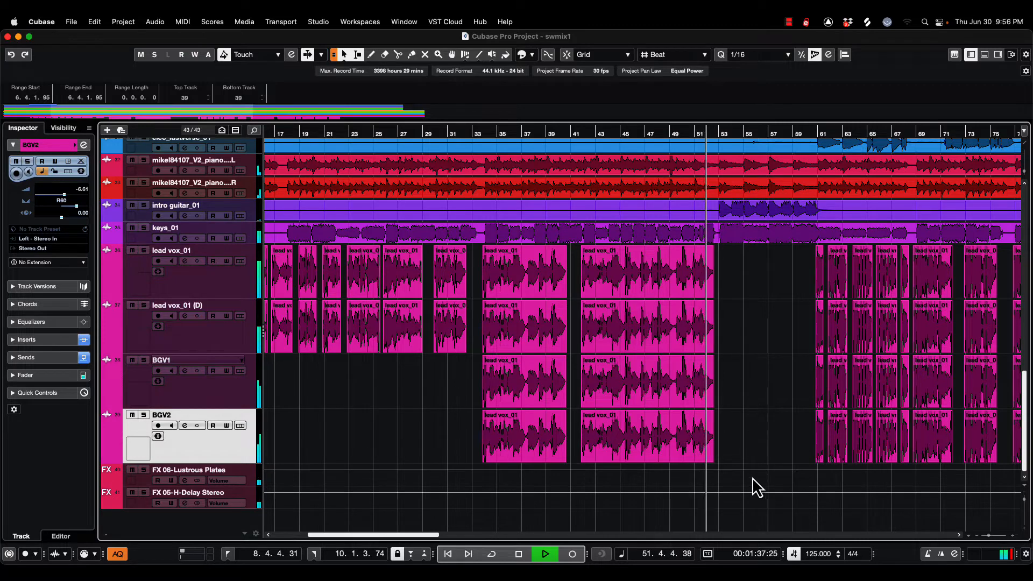
{"action": "key", "text": "space"}
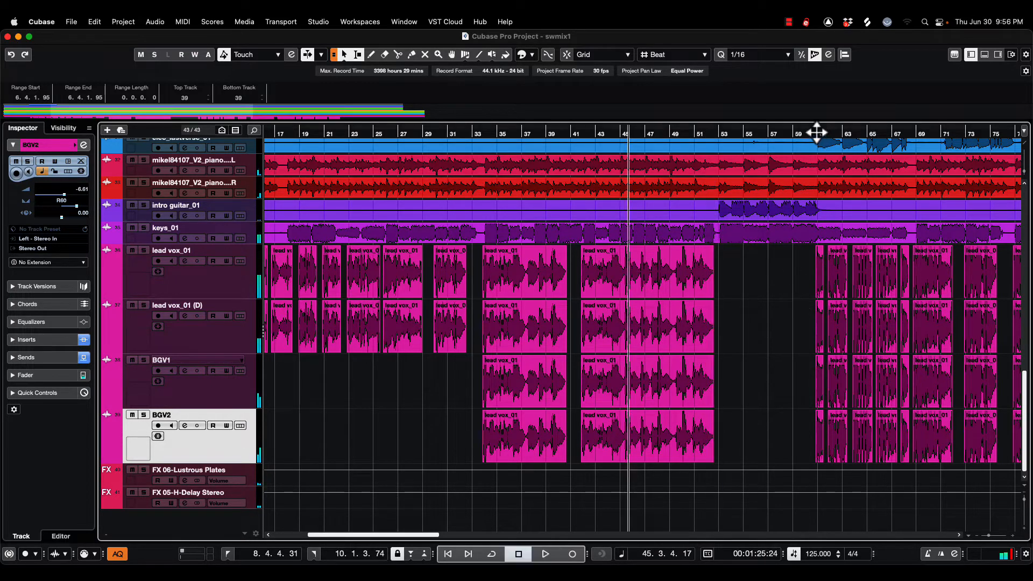
- Play the second verse from about bar 61, and delete the BGV1 and BGV2 events between about bars 61 and 84
{"action": "left_click", "coordinate": [816, 131]}
{"action": "key", "text": "space"}
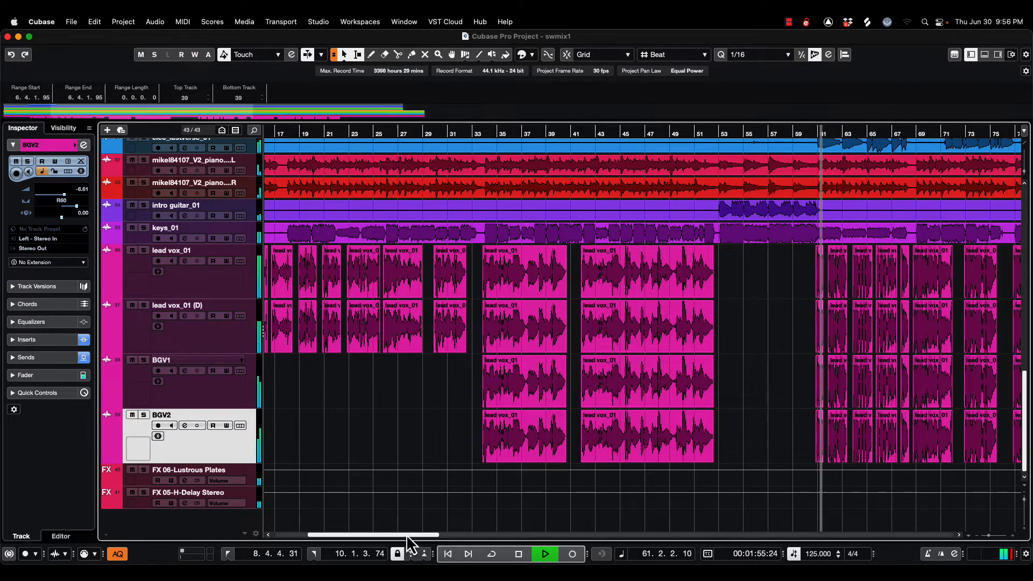
{"action": "left_click_drag", "start_coordinate": [405, 534], "coordinate": [486, 537]}
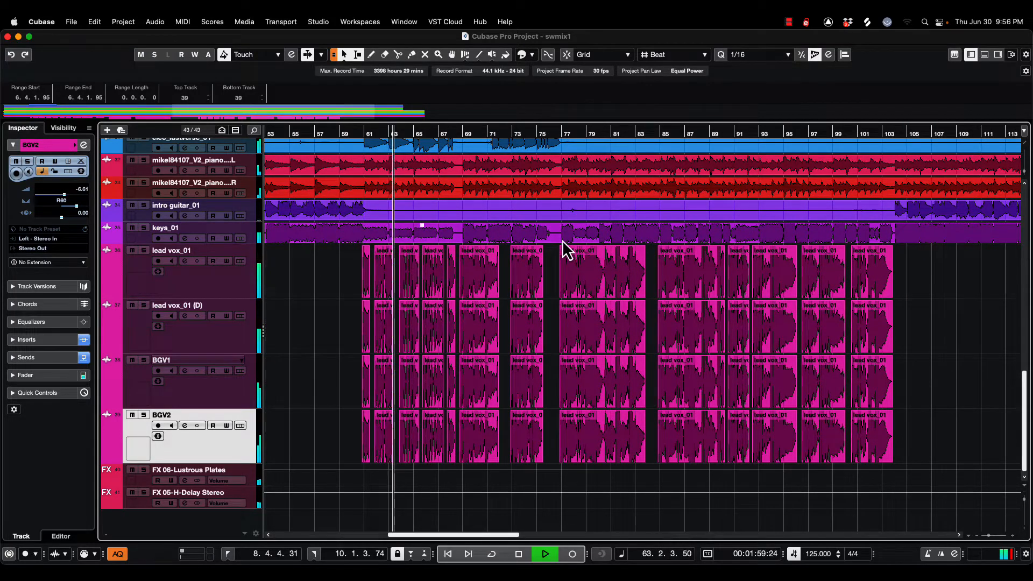
{"action": "key", "text": "space"}
{"action": "left_click_drag", "start_coordinate": [650, 378], "coordinate": [350, 429]}
{"action": "key", "text": "Delete"}
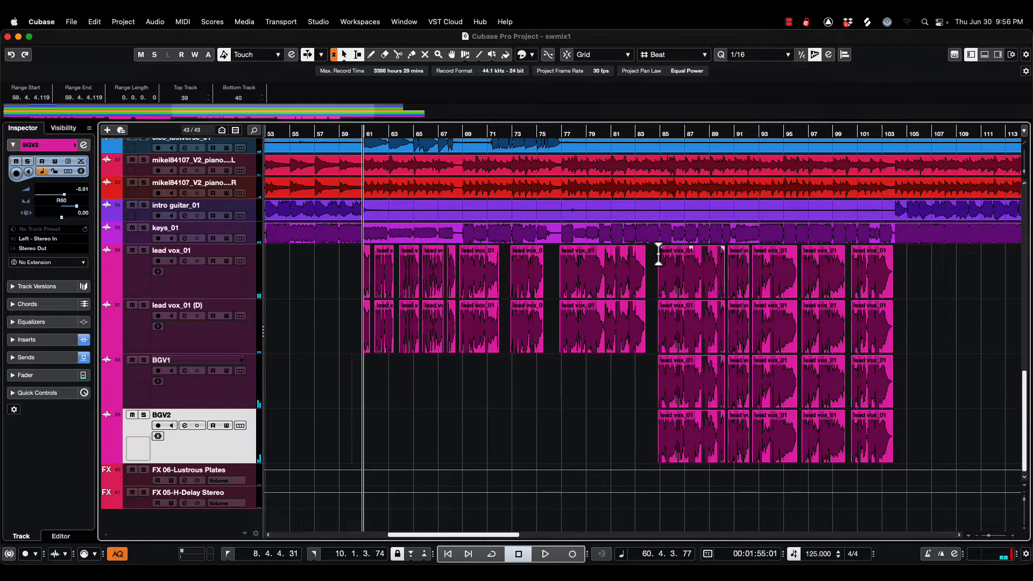
- Play the full mix from about bar 85 and from further points up to bar 101 to check the last chorus
{"action": "left_click", "coordinate": [661, 134]}
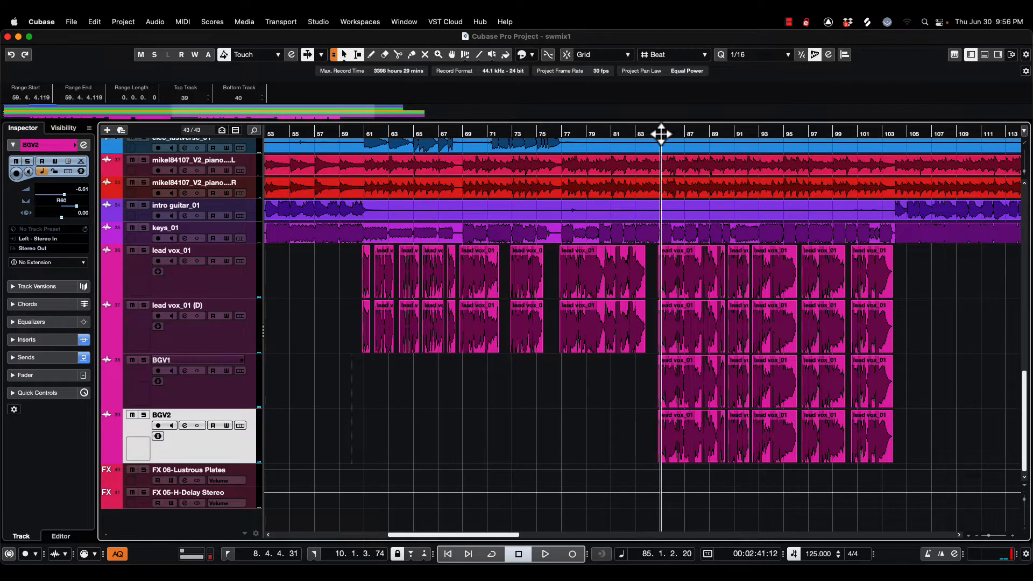
{"action": "key", "text": "space"}
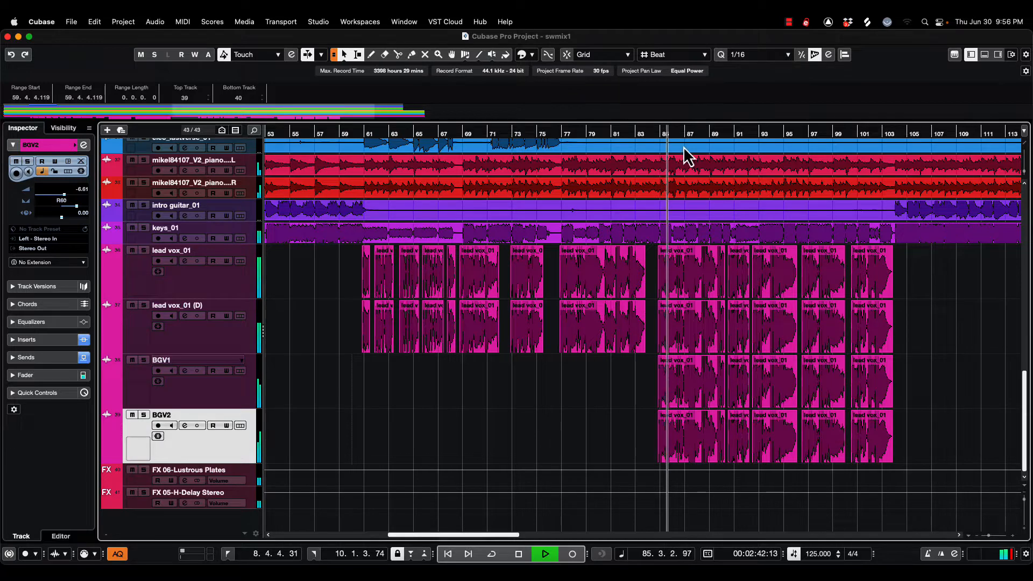
{"action": "left_click", "coordinate": [771, 133]}
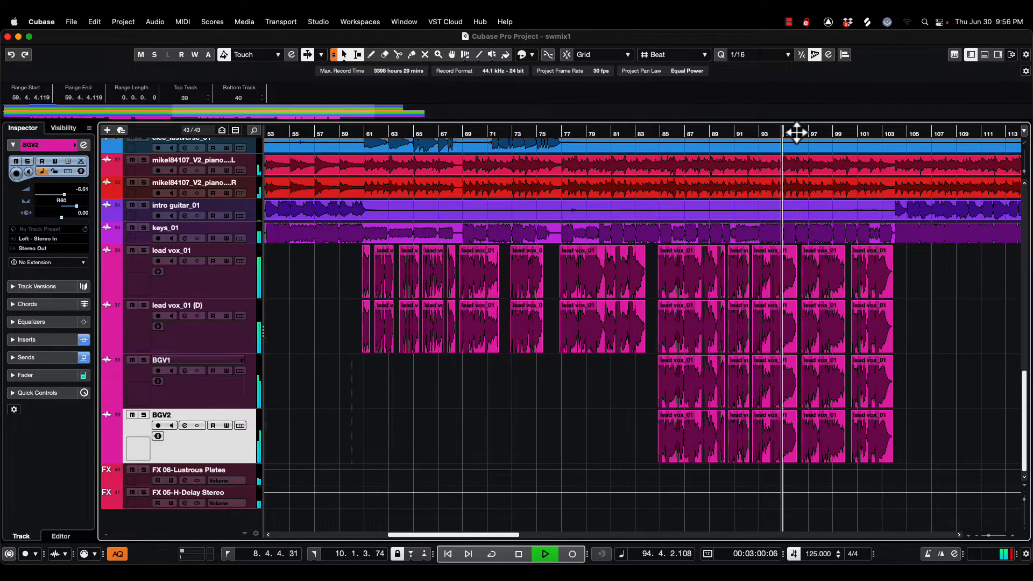
{"action": "left_click", "coordinate": [816, 133]}
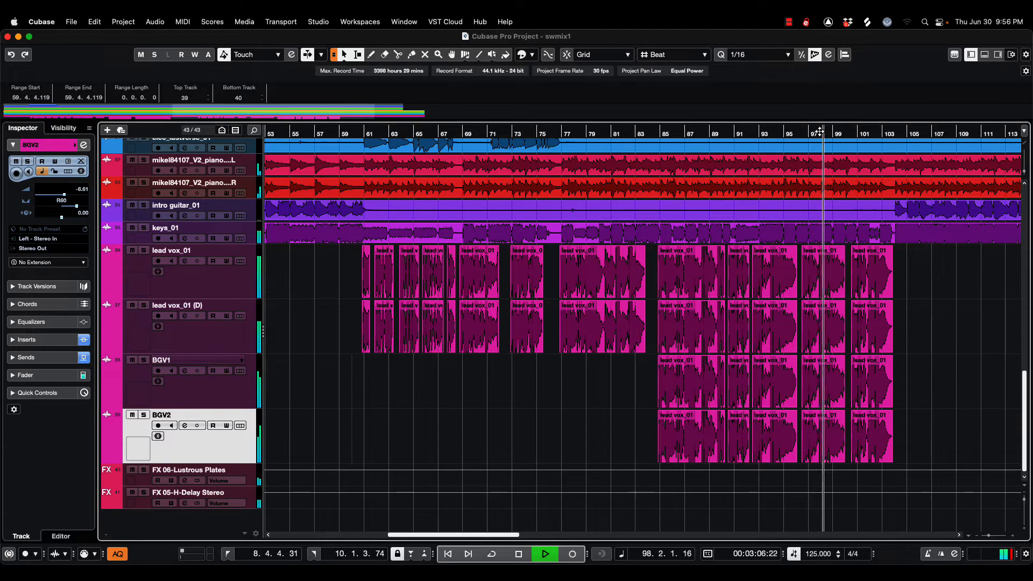
{"action": "left_click", "coordinate": [863, 133]}
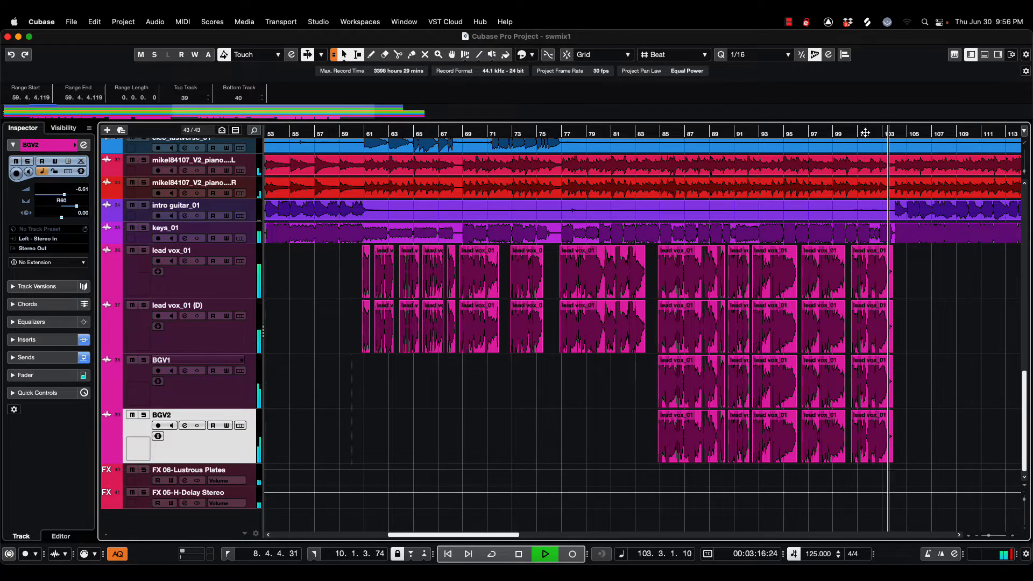
{"action": "key", "text": "space"}
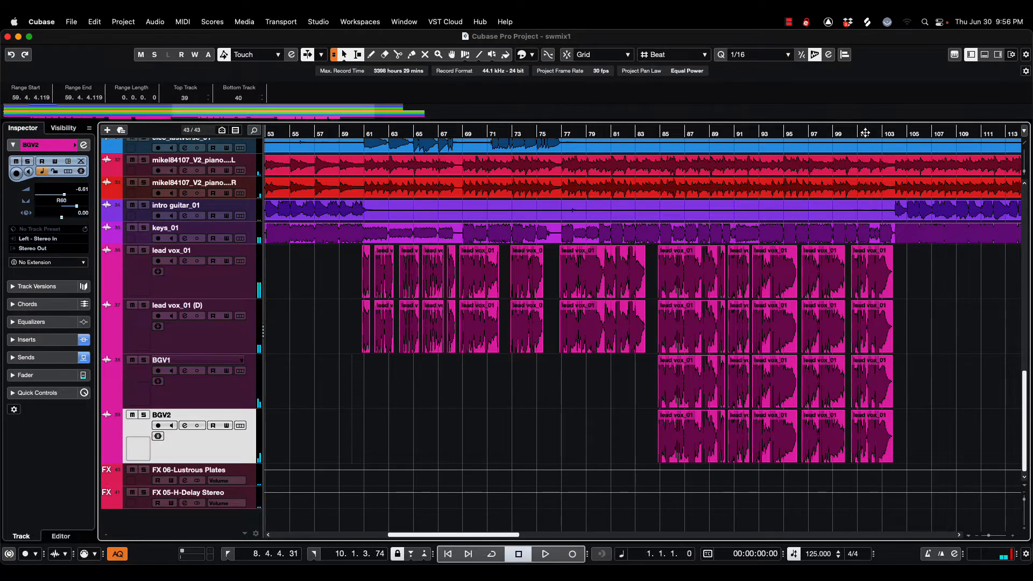
- Position the playhead at about bar 9 and look through the project's tracks from the drums to the vocals
{"action": "key", "text": "Home"}
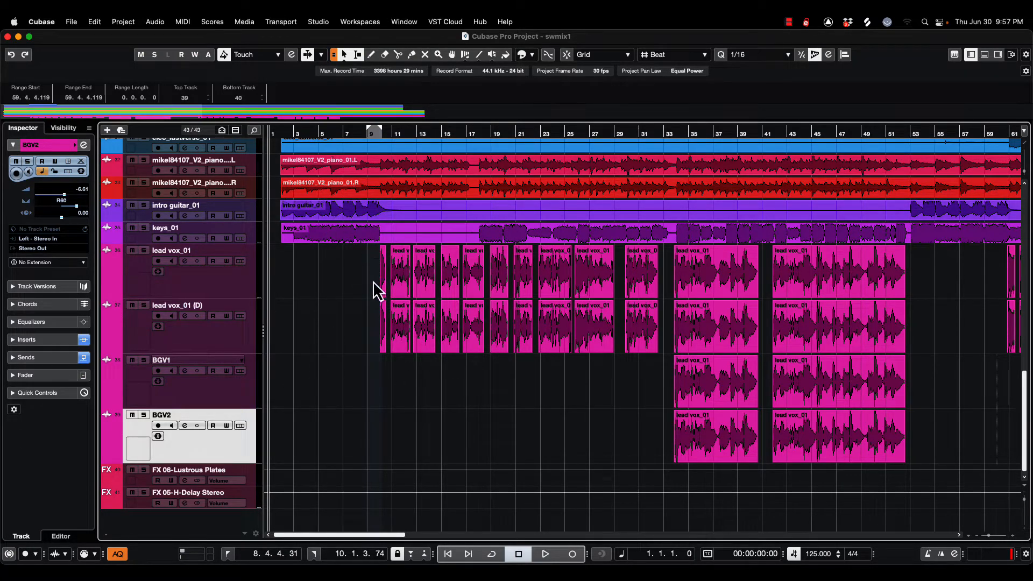
{"action": "left_click", "coordinate": [372, 134]}
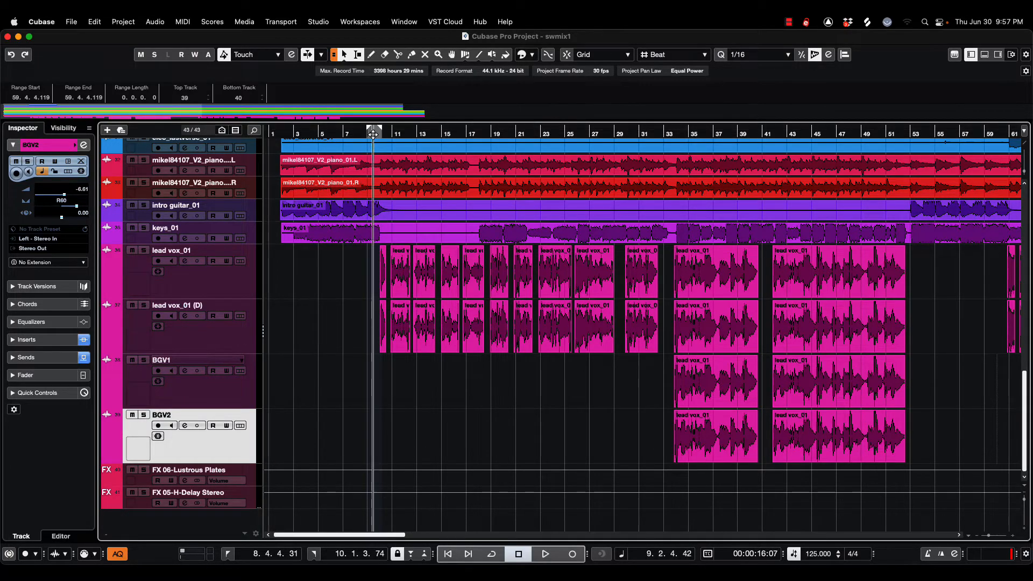
{"action": "scroll", "coordinate": [439, 365], "scroll_direction": "up", "scroll_amount": 20}
{"action": "scroll", "coordinate": [439, 367], "scroll_direction": "down", "scroll_amount": 20}
{"action": "scroll", "coordinate": [439, 367], "scroll_direction": "up", "scroll_amount": 20}
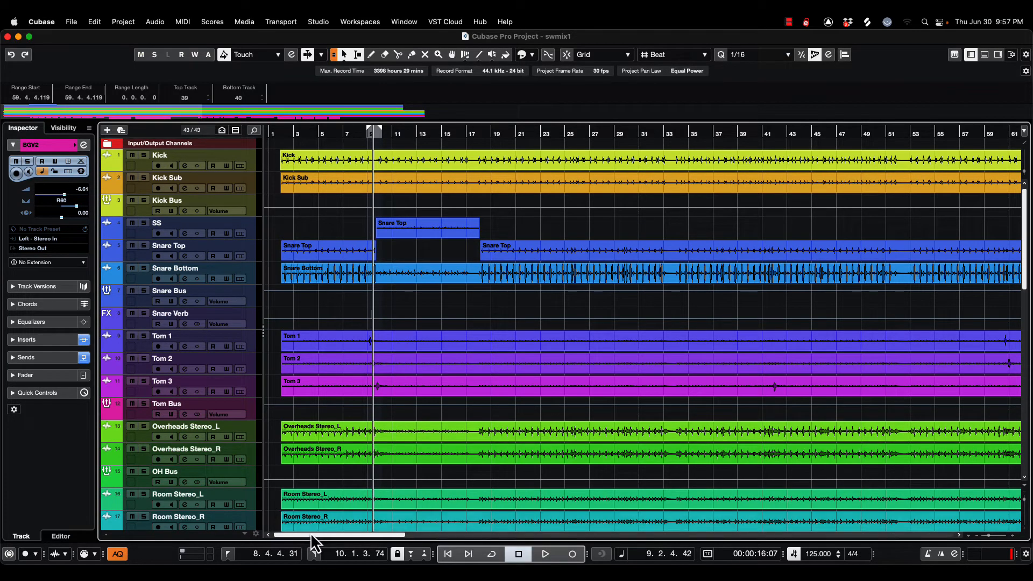
{"action": "scroll", "coordinate": [410, 462], "scroll_direction": "down", "scroll_amount": 20}
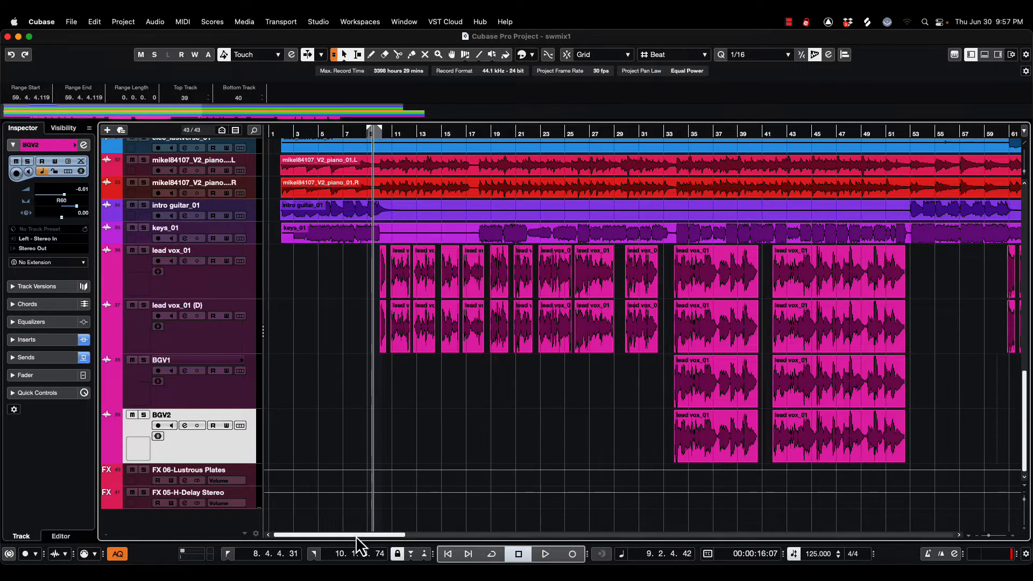
{"action": "left_click_drag", "start_coordinate": [356, 535], "coordinate": [289, 522]}
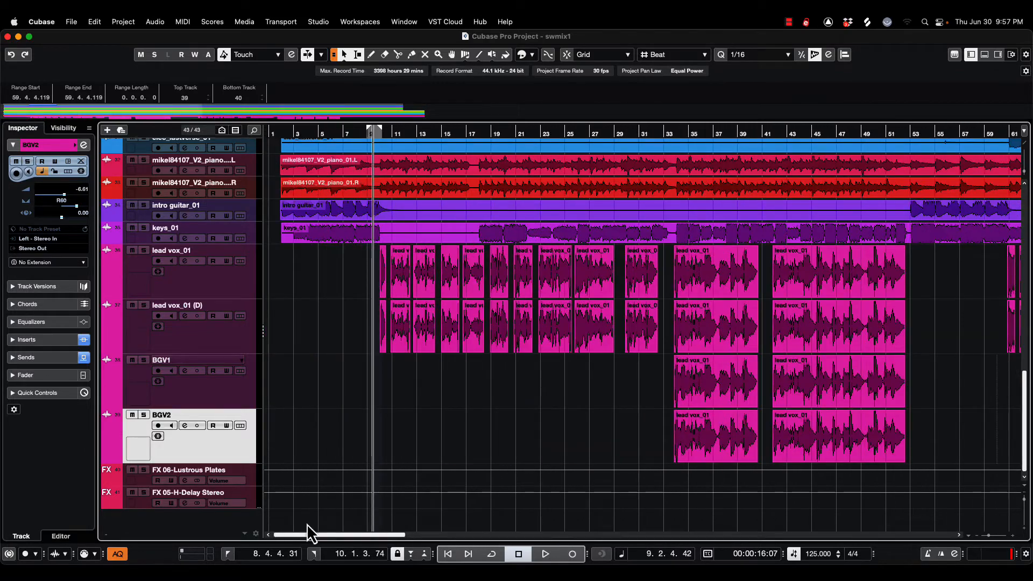
- Link the selected mixer channels from Bass through BGV2 temporarily and mute them together
{"action": "key", "text": "F3"}
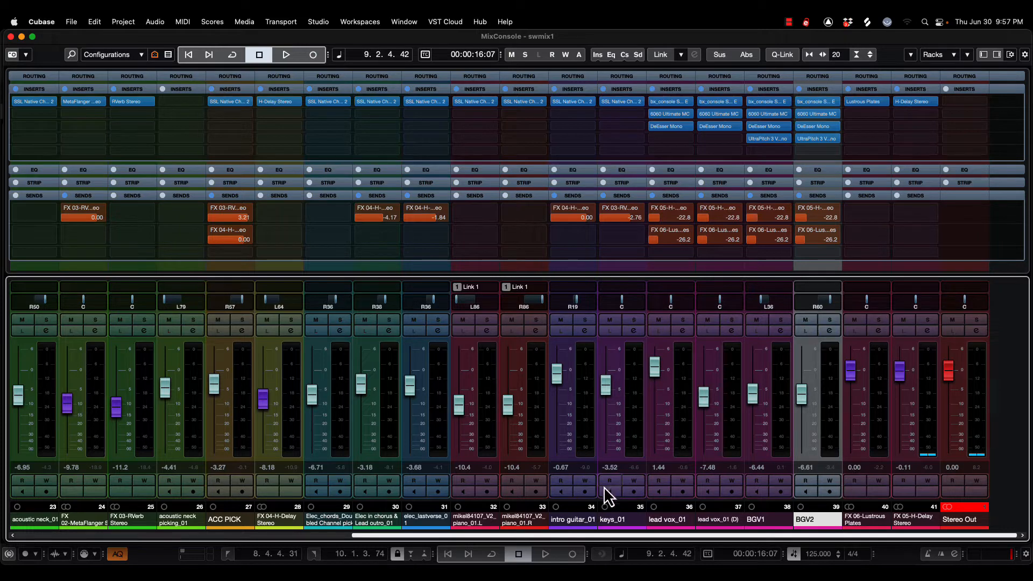
{"action": "left_click_drag", "start_coordinate": [405, 536], "coordinate": [183, 542]}
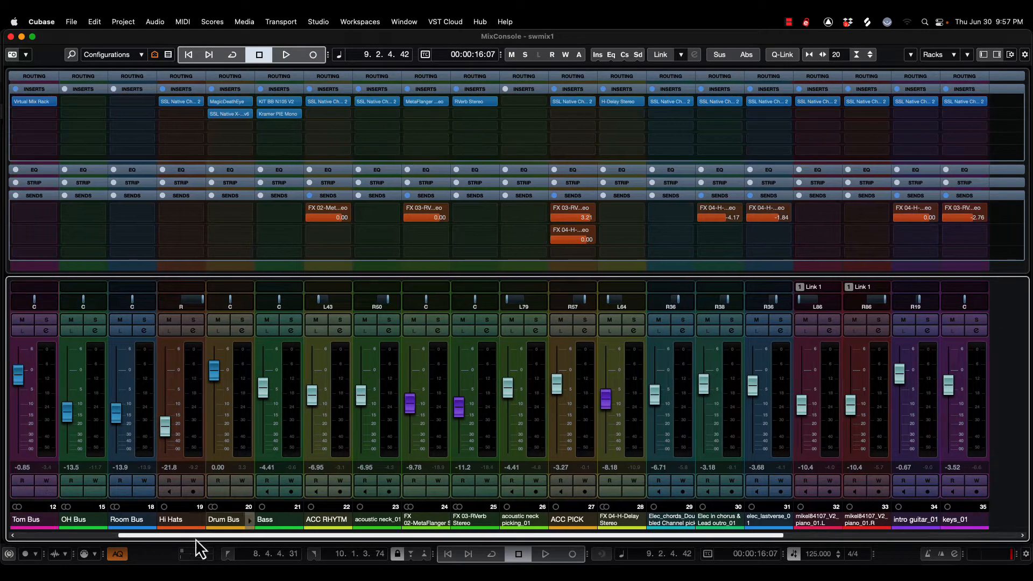
{"action": "left_click", "coordinate": [276, 518], "text": "shift"}
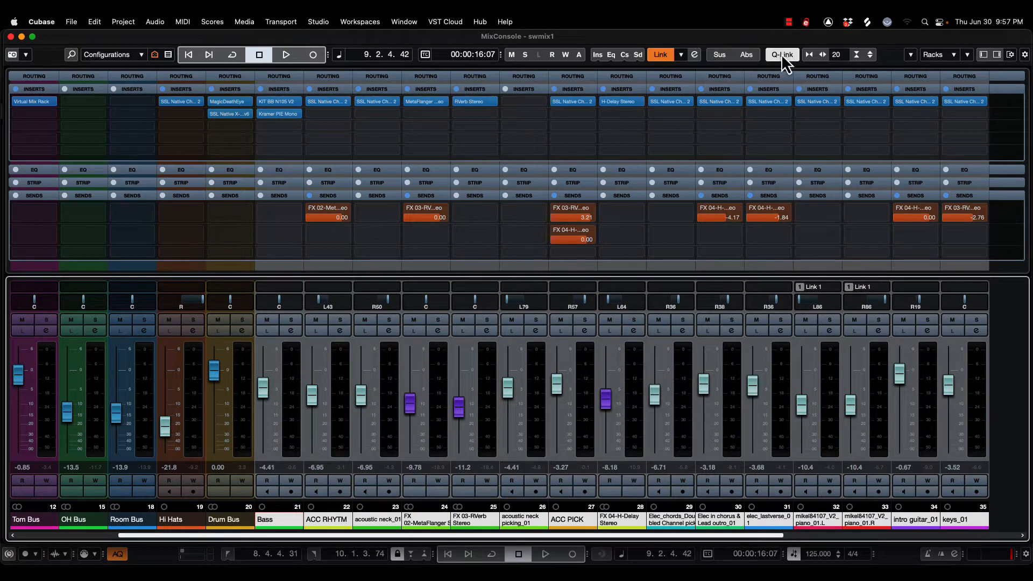
{"action": "left_click", "coordinate": [267, 320]}
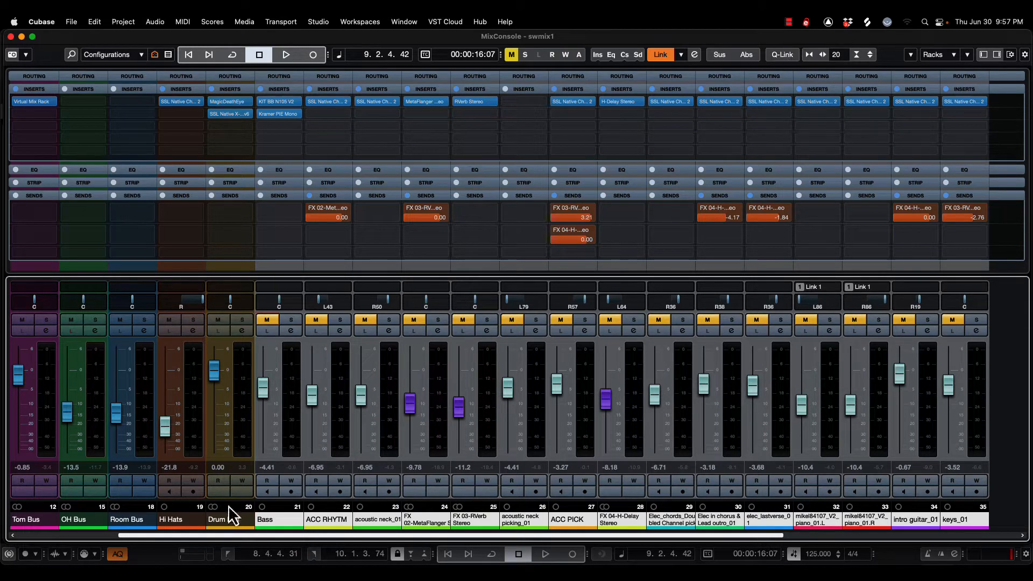
{"action": "left_click", "coordinate": [277, 519]}
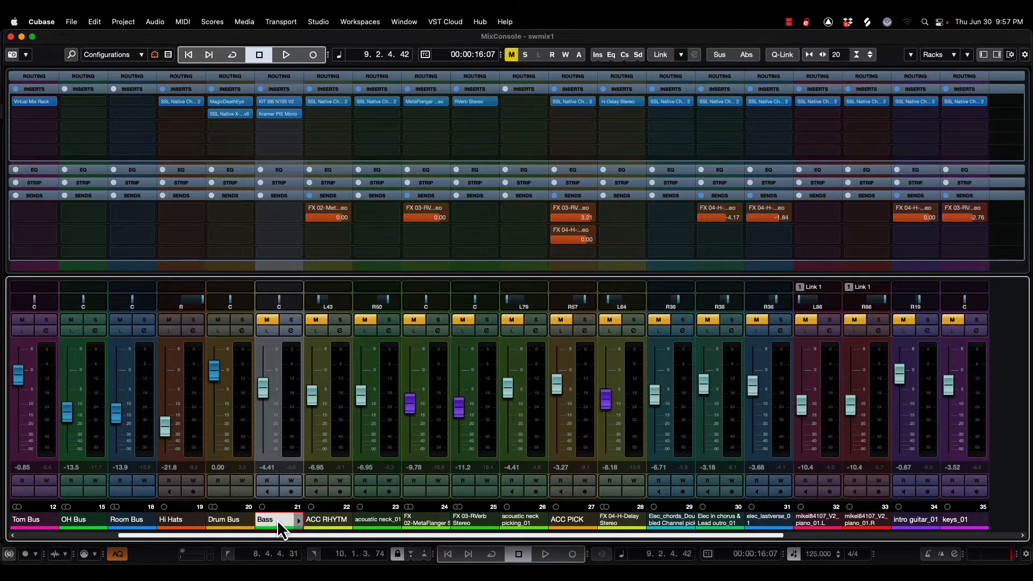
{"action": "left_click", "coordinate": [321, 521]}
- Play the drums alone from about bar 9 and check the drum bus levels in the mixer
{"action": "key", "text": "space"}
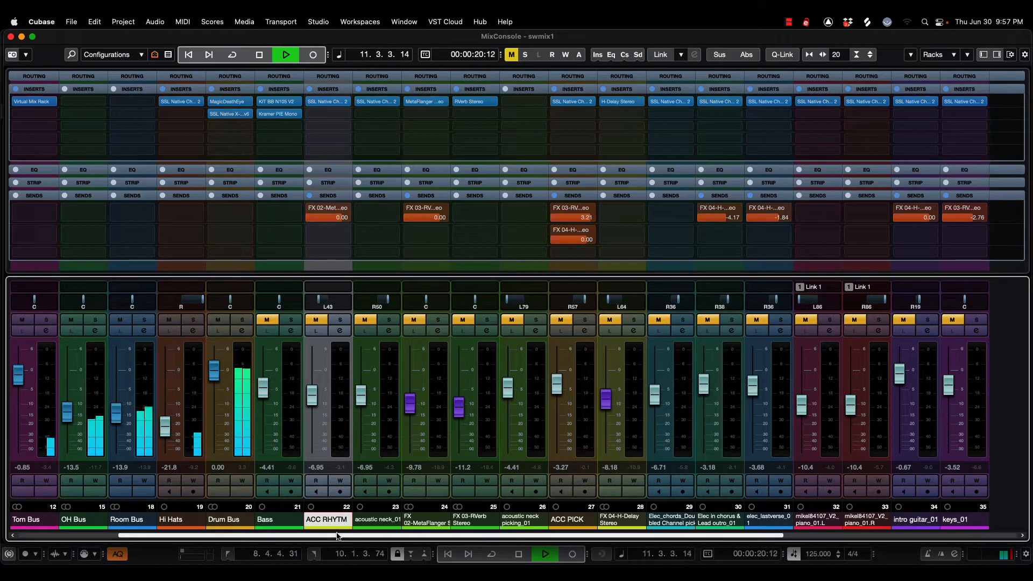
{"action": "left_click_drag", "start_coordinate": [337, 536], "coordinate": [241, 536]}
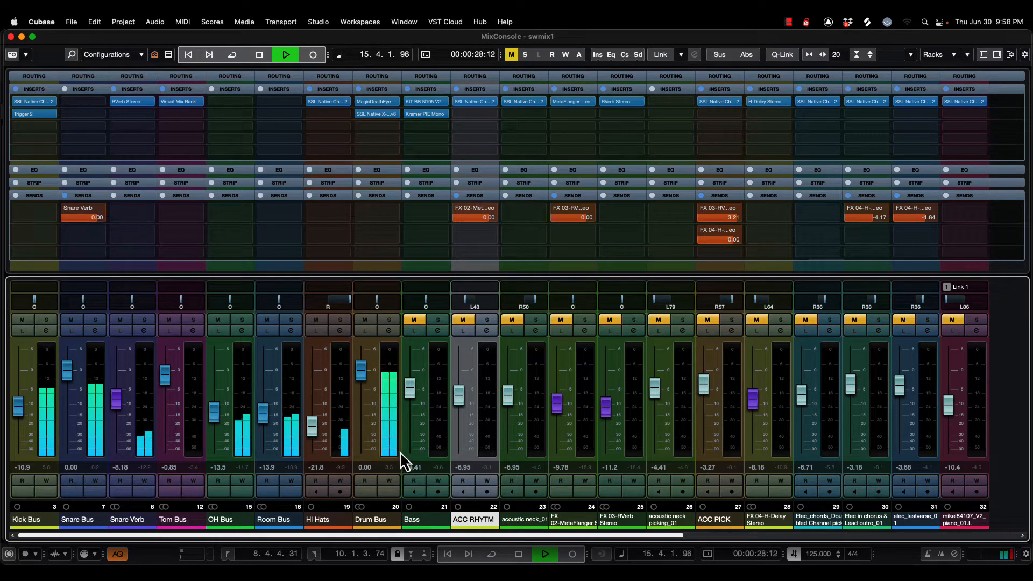
{"action": "key", "text": "F3"}
{"action": "key", "text": "space"}
- Add an active send from the SS track to FX 06-Lustrous Plates
{"action": "scroll", "coordinate": [217, 308], "scroll_direction": "up", "scroll_amount": 5}
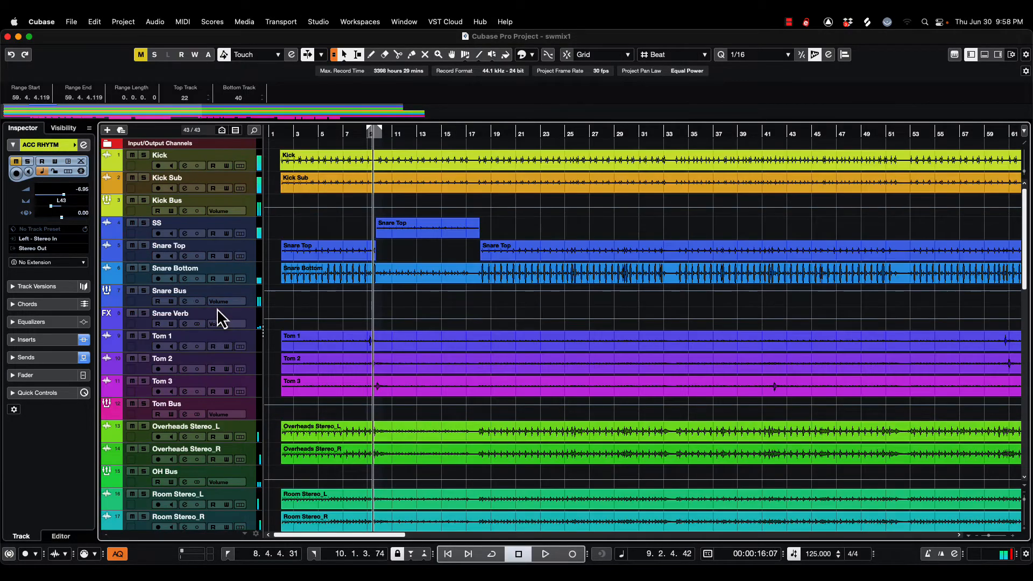
{"action": "left_click", "coordinate": [253, 231]}
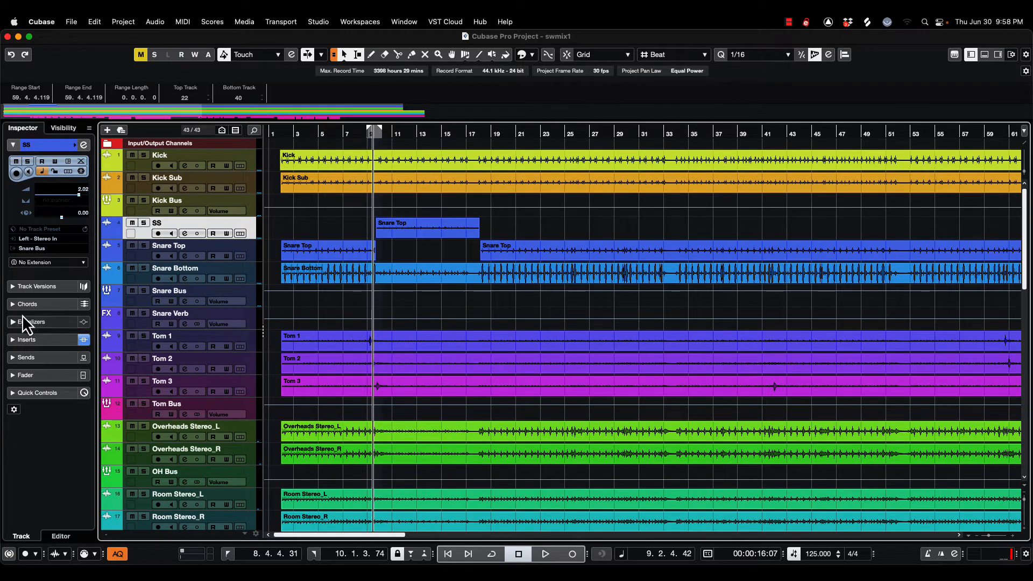
{"action": "left_click", "coordinate": [11, 341]}
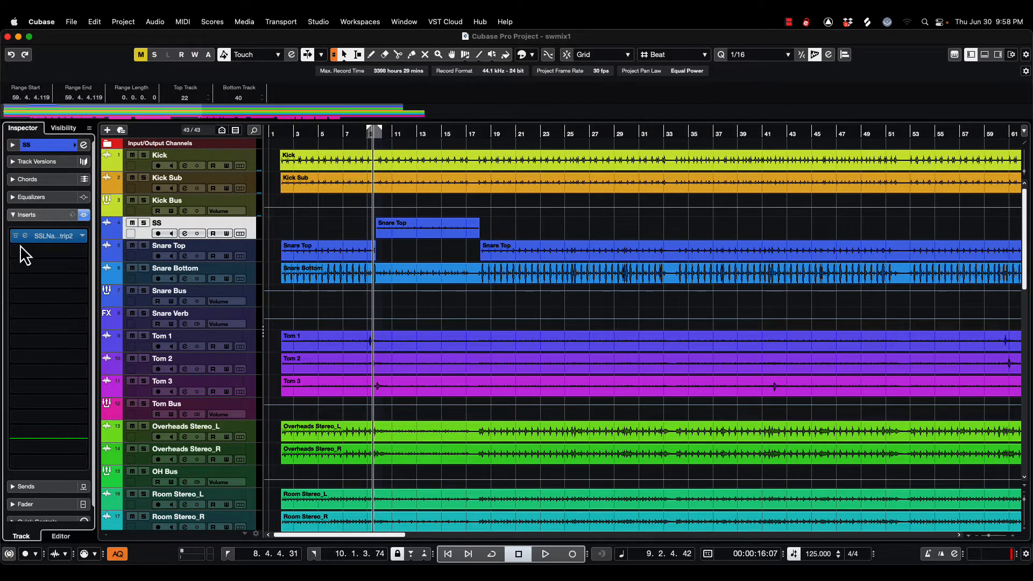
{"action": "left_click", "coordinate": [8, 214]}
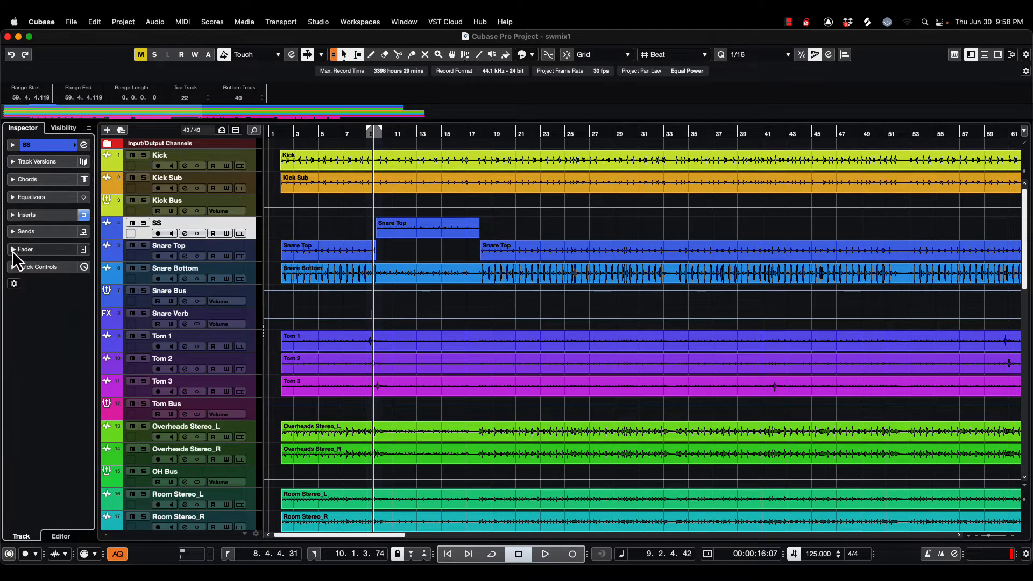
{"action": "left_click", "coordinate": [12, 232]}
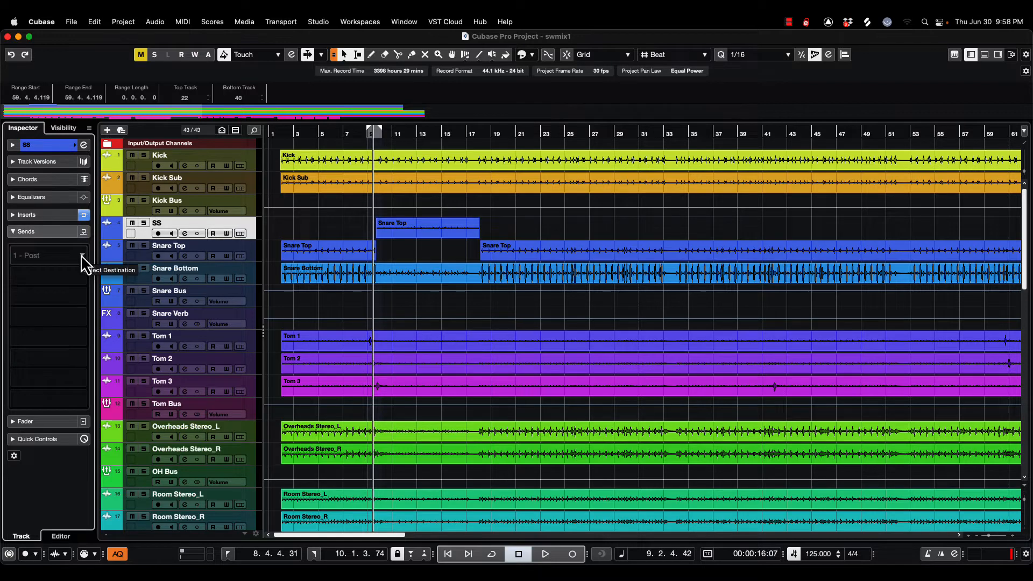
{"action": "left_click", "coordinate": [80, 254]}
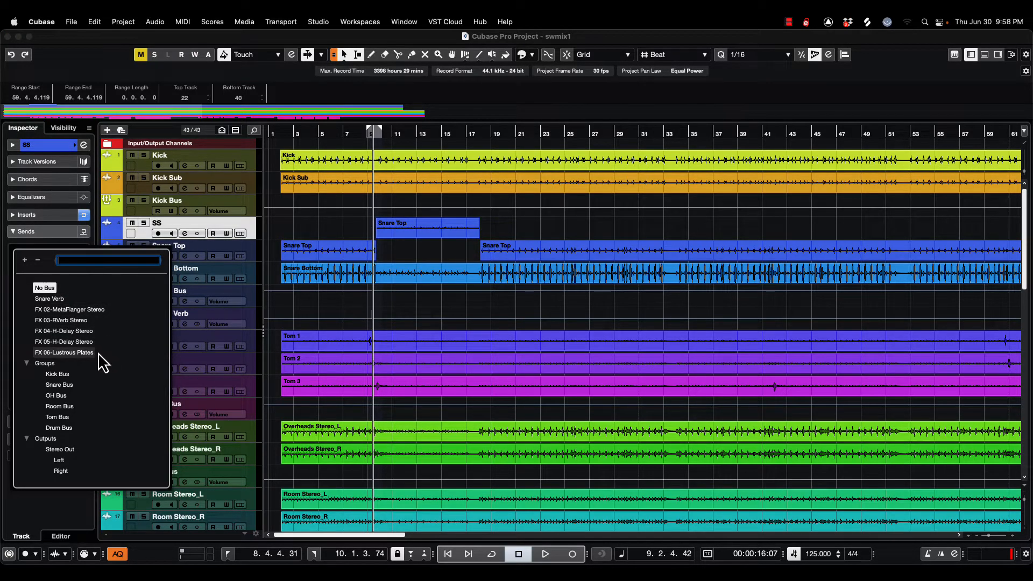
{"action": "left_click", "coordinate": [65, 352]}
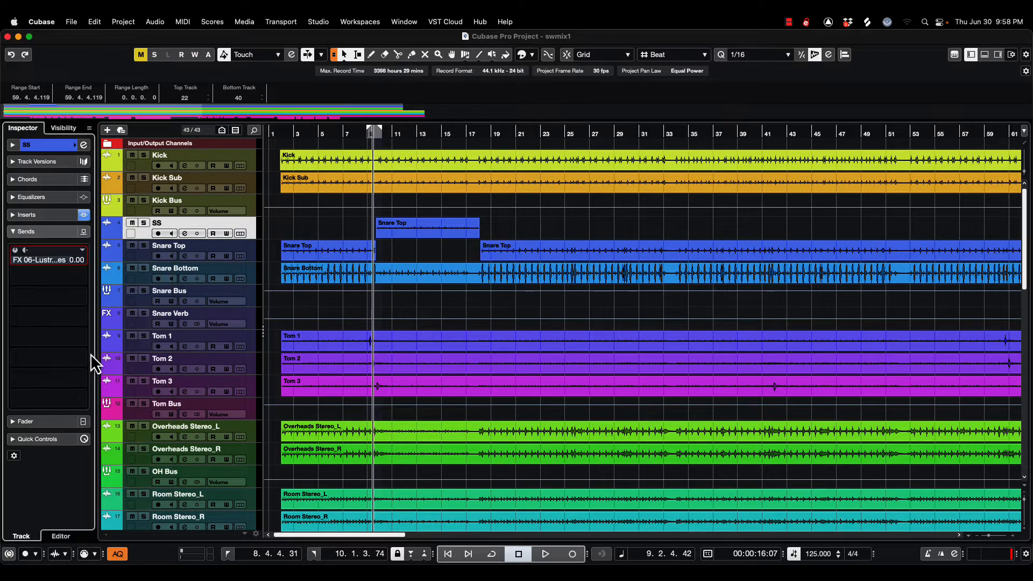
{"action": "left_click", "coordinate": [16, 253]}
- Lower the SS track's Lustrous Plates send level to about -7.98 while the drums play
{"action": "key", "text": "space"}
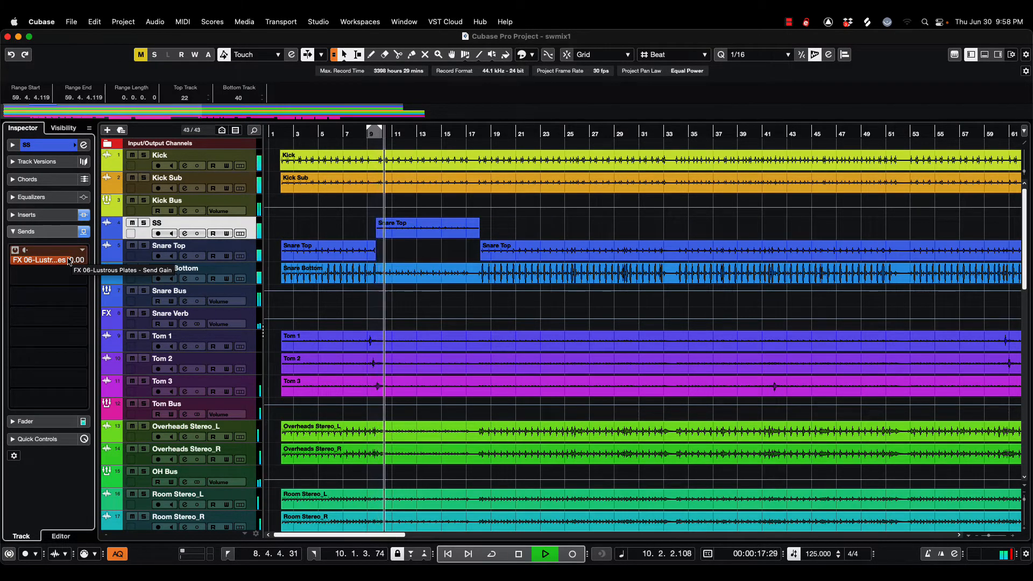
{"action": "left_click_drag", "start_coordinate": [69, 262], "coordinate": [32, 264]}
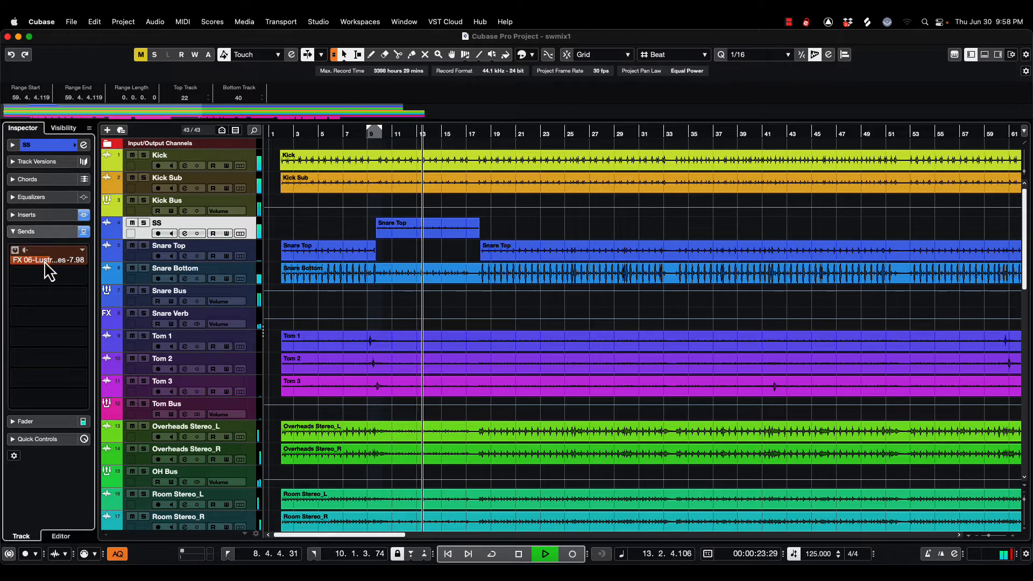
{"action": "left_click", "coordinate": [14, 232]}
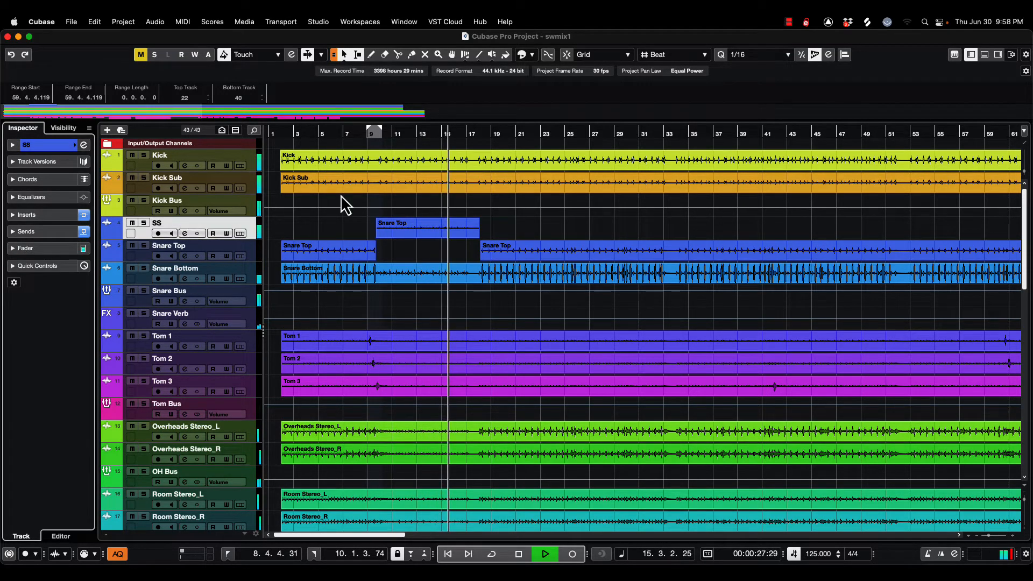
{"action": "key", "text": "space"}
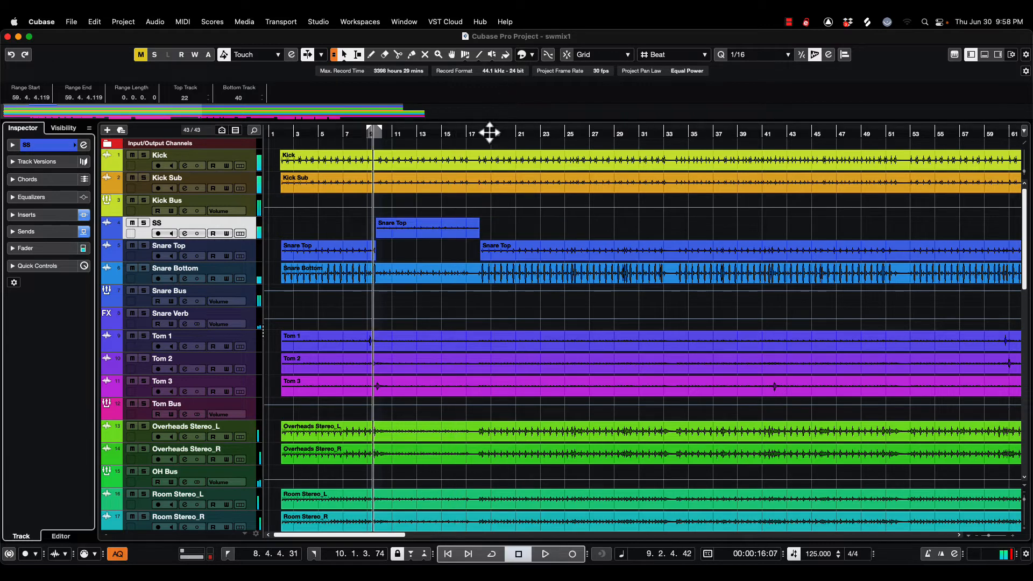
- Play the drums from about bars 18, 8 and 2 to compare sections, and return the playhead to about bar 18
{"action": "left_click", "coordinate": [489, 132]}
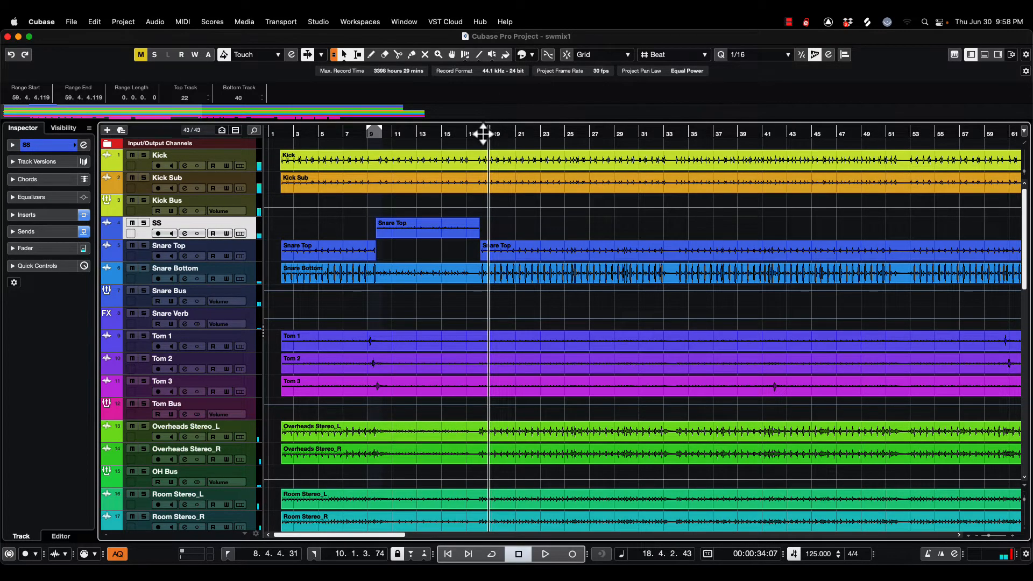
{"action": "left_click", "coordinate": [354, 131]}
{"action": "key", "text": "space"}
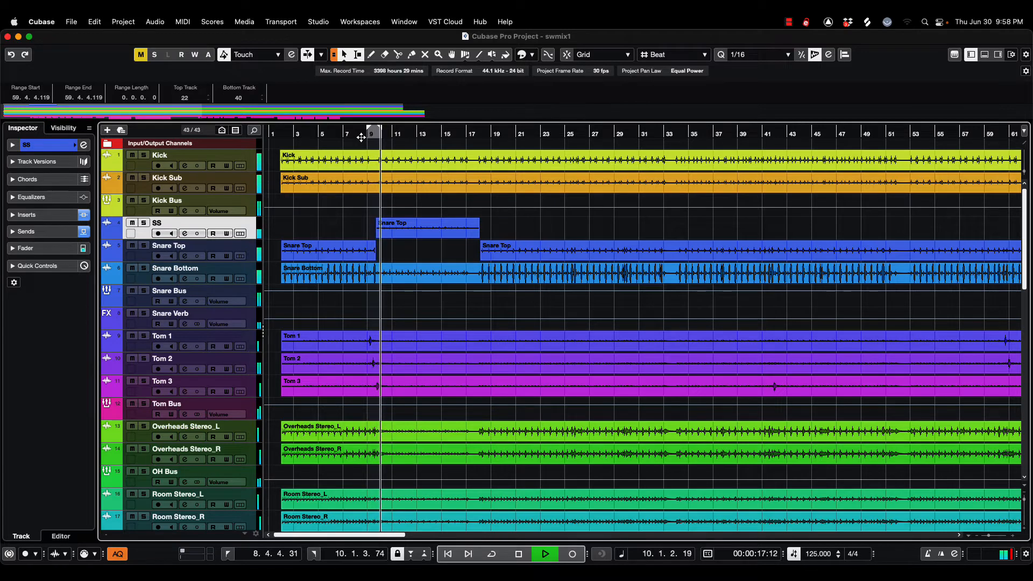
{"action": "key", "text": "space"}
{"action": "left_click", "coordinate": [290, 134]}
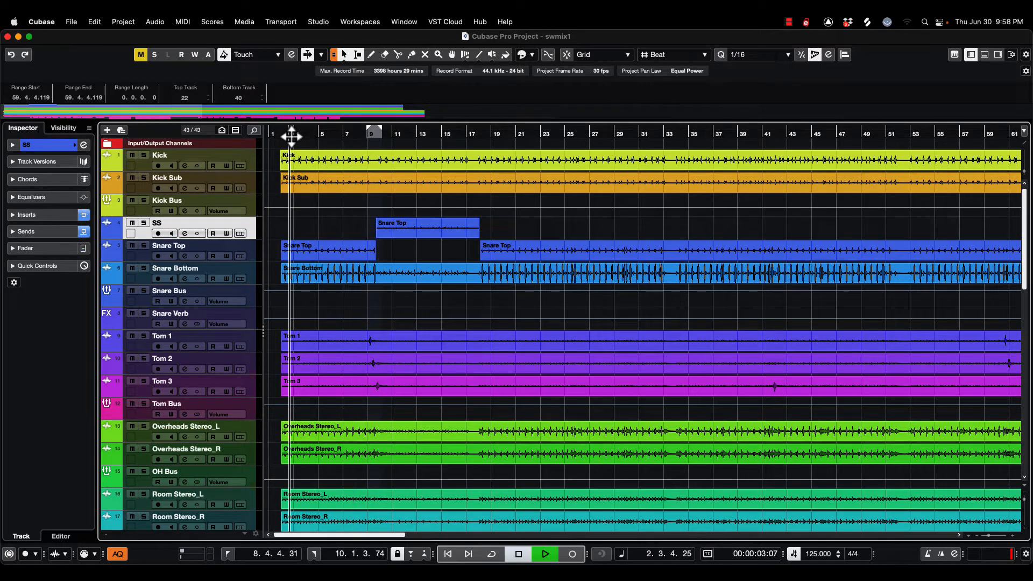
{"action": "left_click", "coordinate": [490, 134]}
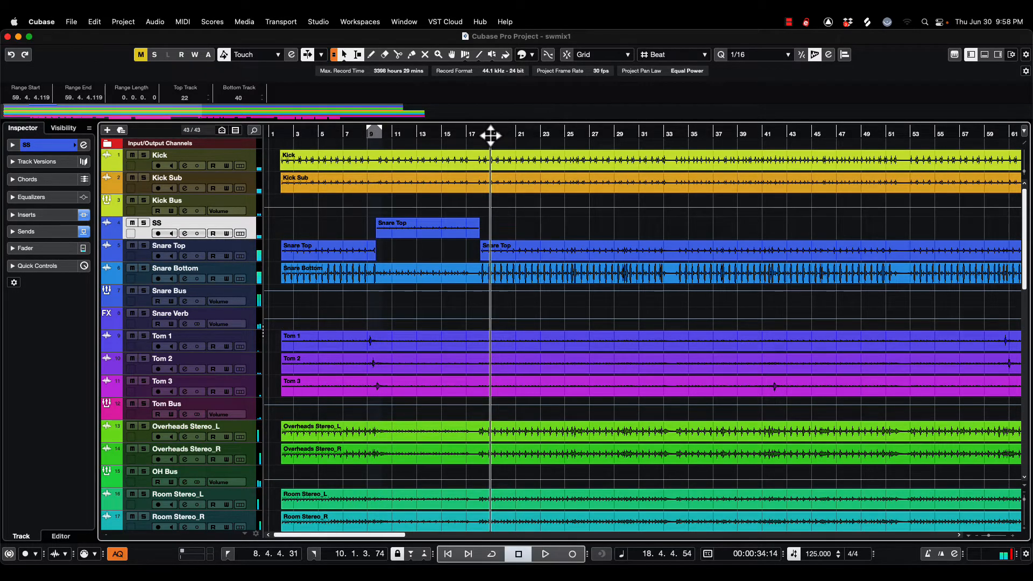
- Balance the drum buses in the mixer during playback, raising Kick Bus to -9.37 and Snare Bus to 1.05
{"action": "key", "text": "space"}
{"action": "key", "text": "F3"}
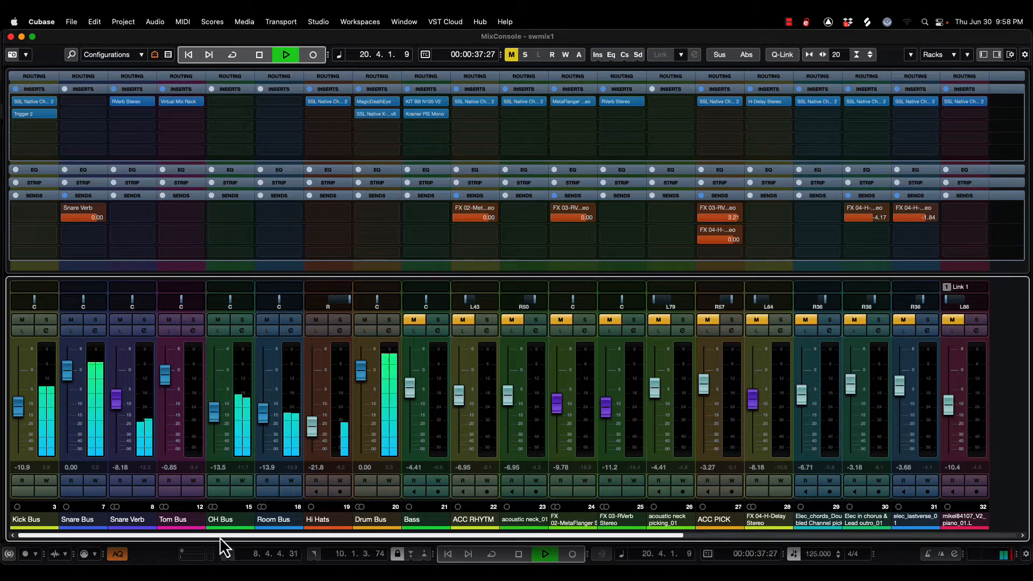
{"action": "mouse_move", "coordinate": [407, 225]}
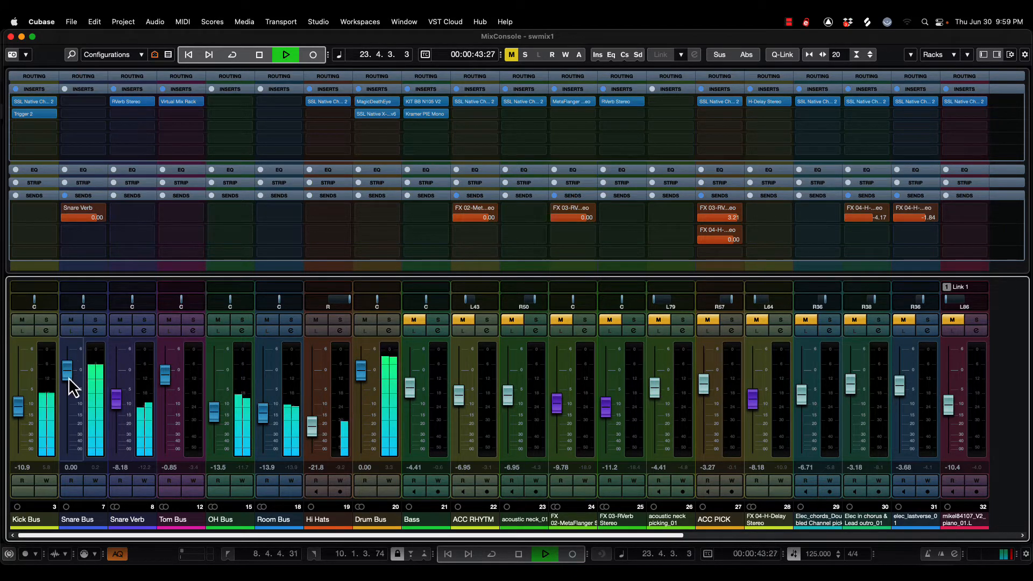
{"action": "mouse_move", "coordinate": [18, 408]}
{"action": "left_mouse_down"}
{"action": "mouse_move", "coordinate": [16, 417]}
{"action": "mouse_move", "coordinate": [18, 409]}
{"action": "left_mouse_up"}
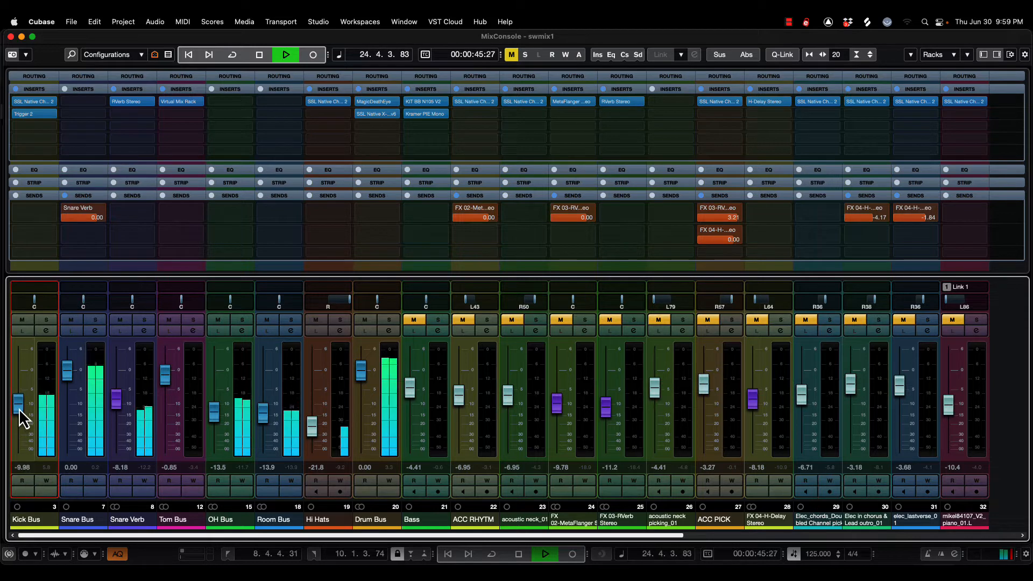
{"action": "left_click_drag", "start_coordinate": [67, 370], "coordinate": [68, 368]}
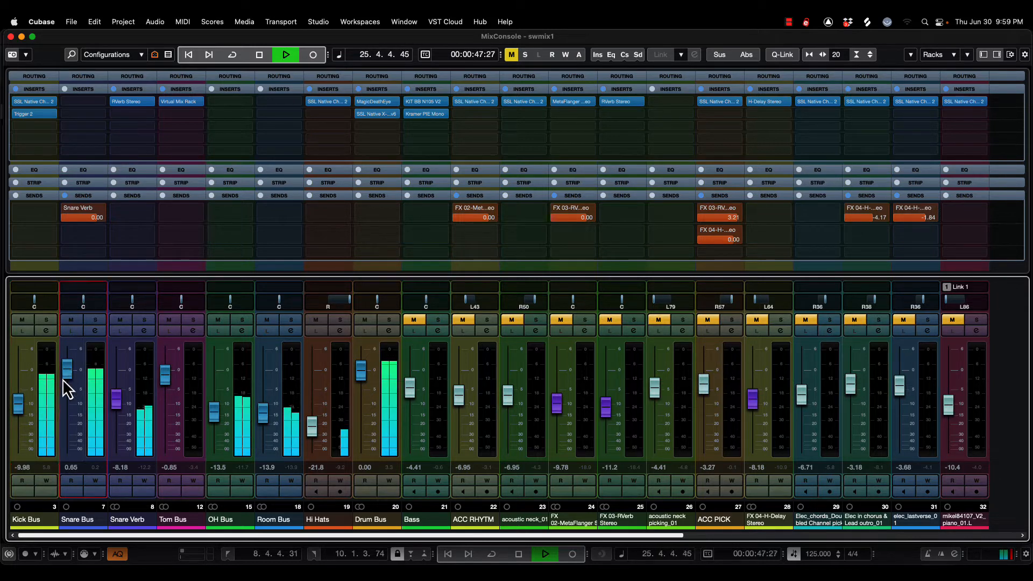
{"action": "left_click_drag", "start_coordinate": [18, 405], "coordinate": [18, 406]}
{"action": "left_click_drag", "start_coordinate": [67, 370], "coordinate": [67, 371]}
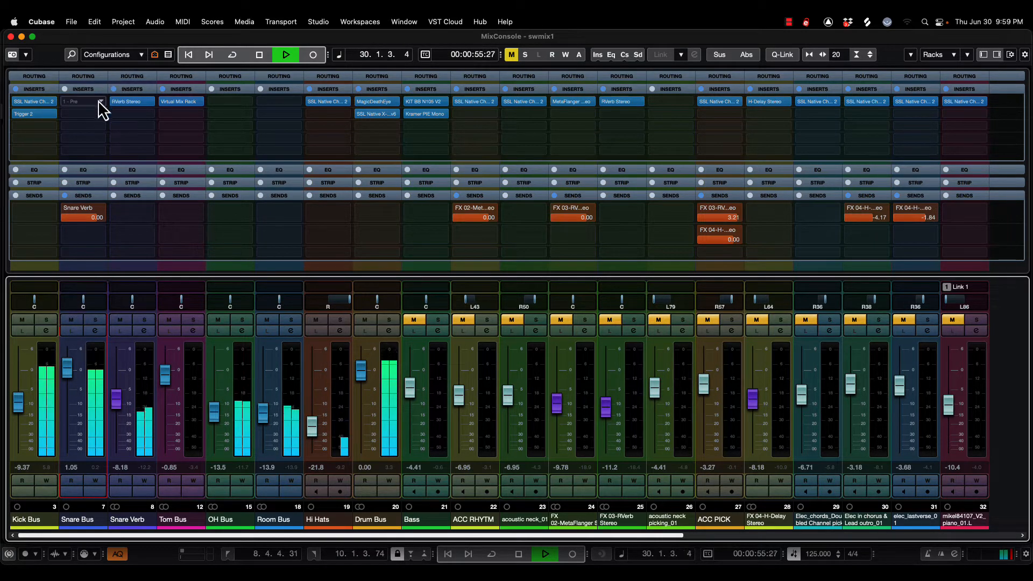
{"action": "key", "text": "space"}
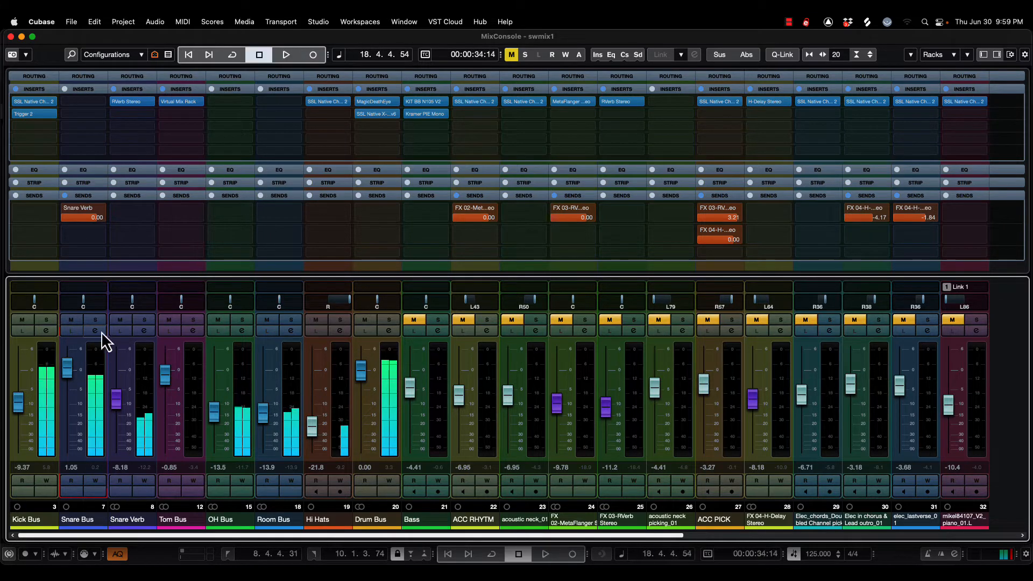
- Boost the Snare Bus channel EQ by 3.1 dB at 5472 Hz with the high-mid band while the drums play
{"action": "left_click", "coordinate": [95, 333]}
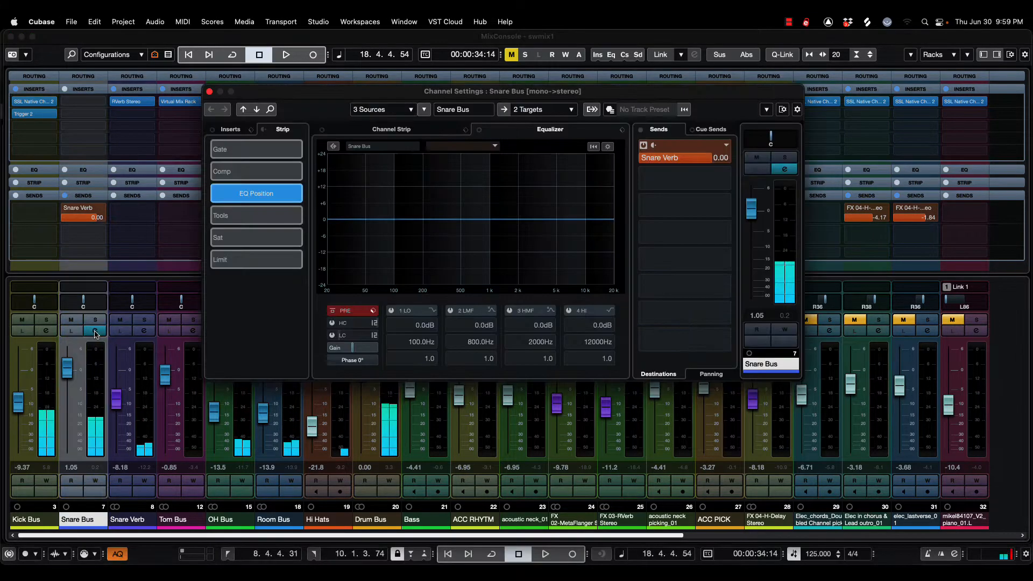
{"action": "key", "text": "space"}
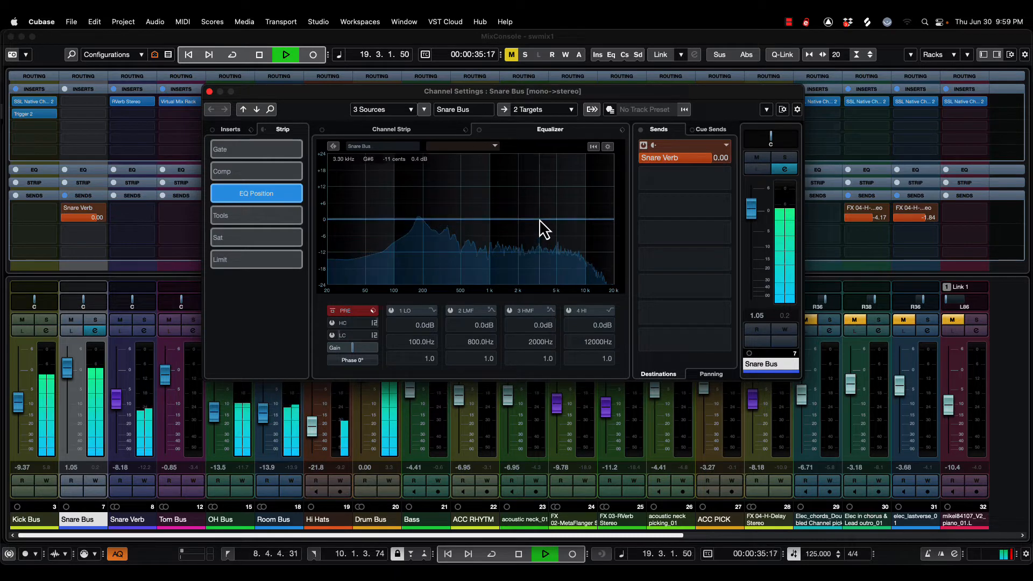
{"action": "mouse_move", "coordinate": [543, 220]}
{"action": "left_mouse_down"}
{"action": "mouse_move", "coordinate": [544, 210]}
{"action": "mouse_move", "coordinate": [561, 212]}
{"action": "left_mouse_up"}
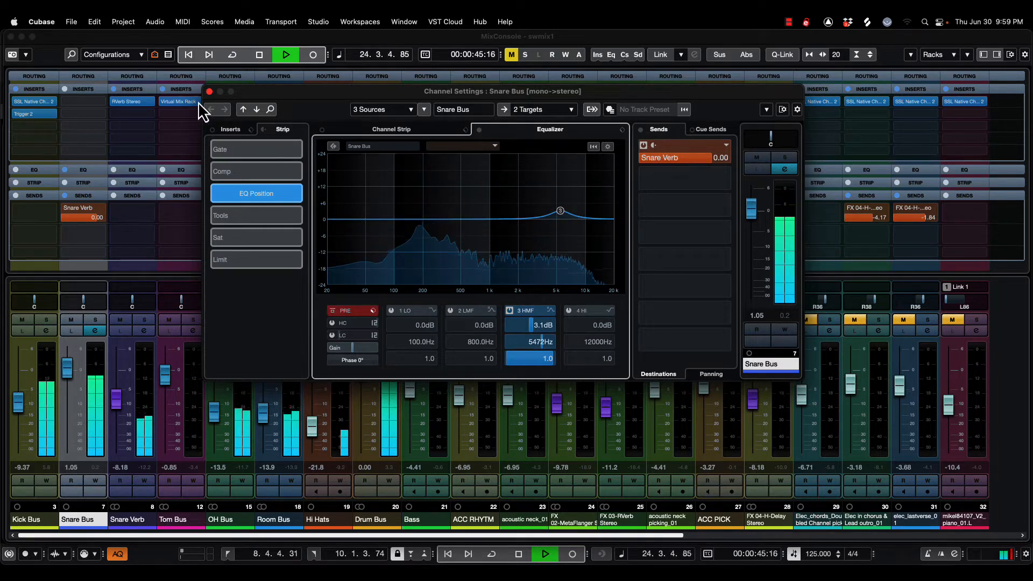
{"action": "left_click", "coordinate": [210, 91]}
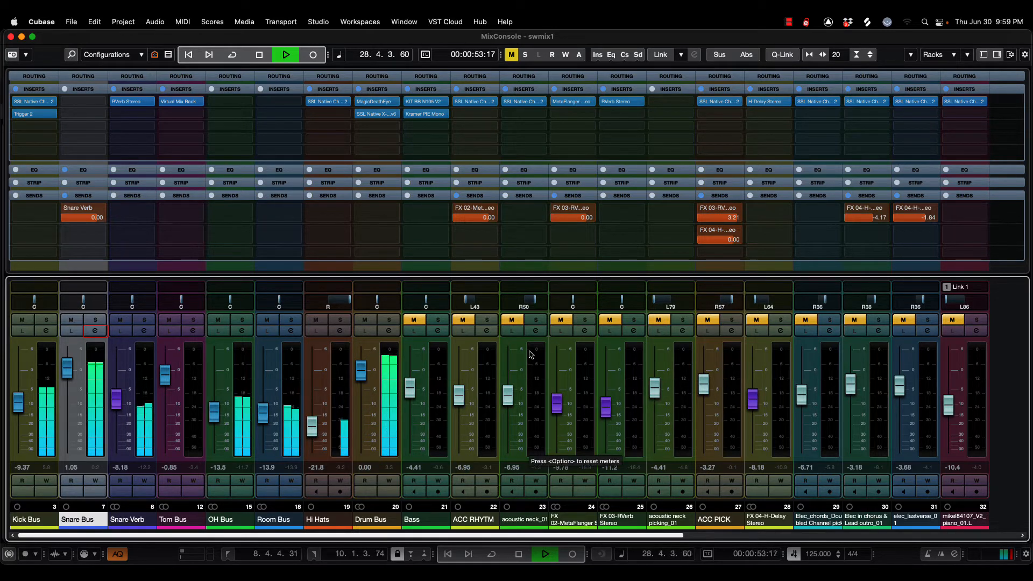
{"action": "key", "text": "space"}
- Unmute the Bass channel and lower its level to -5.11 while playing it with the drums
{"action": "left_click", "coordinate": [407, 322]}
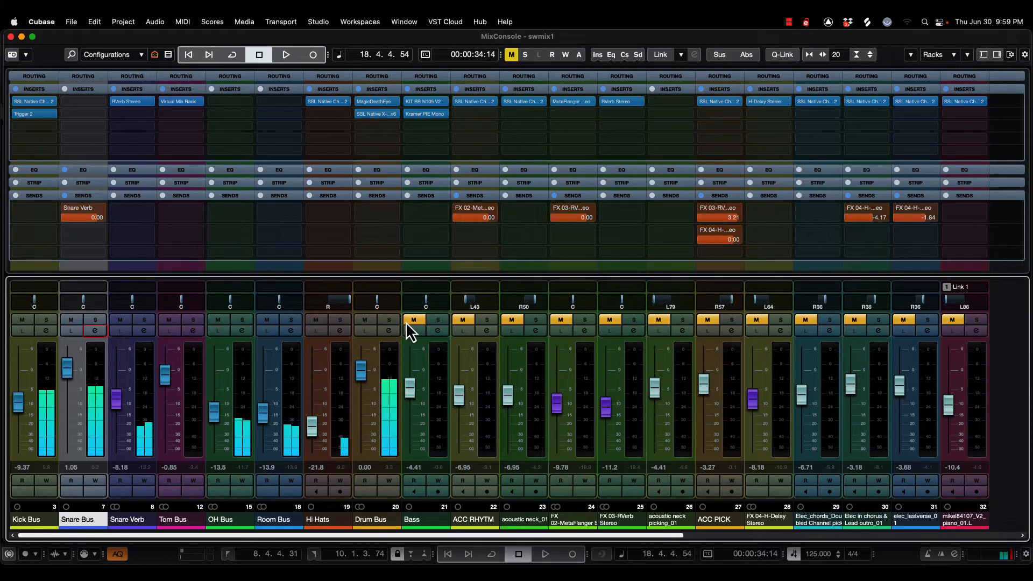
{"action": "key", "text": "space"}
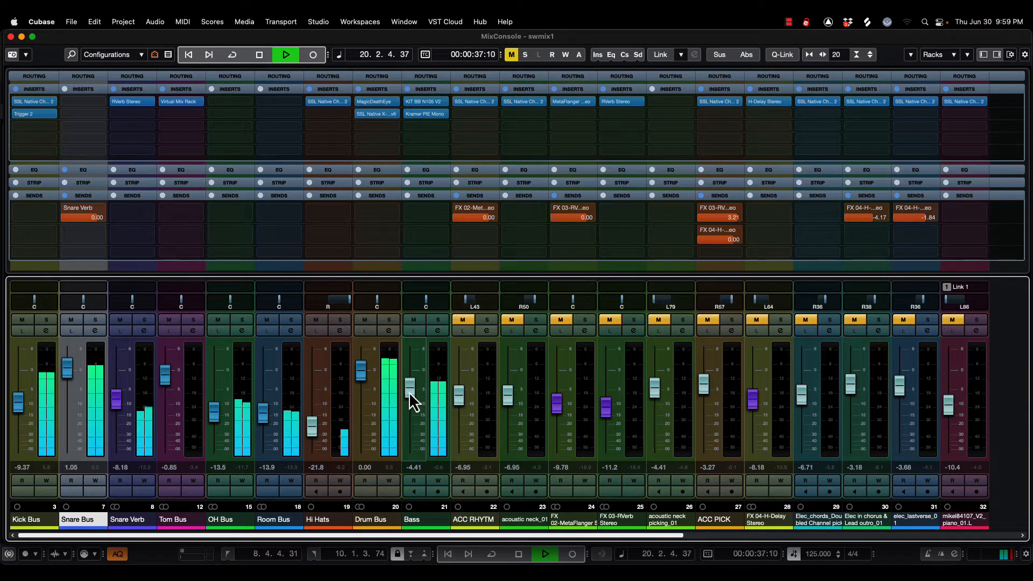
{"action": "left_click_drag", "start_coordinate": [409, 392], "coordinate": [409, 394]}
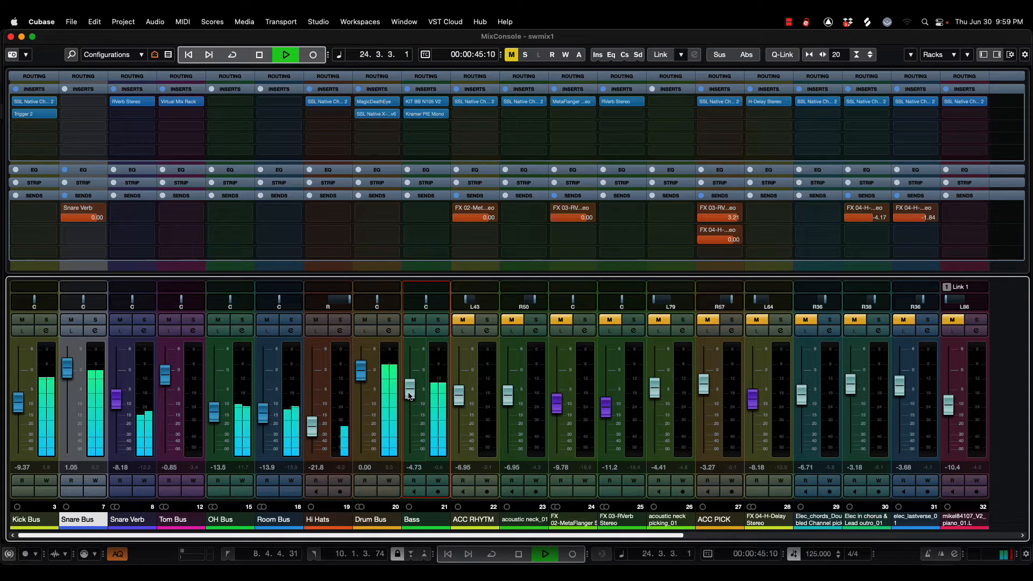
{"action": "left_click_drag", "start_coordinate": [408, 395], "coordinate": [409, 396]}
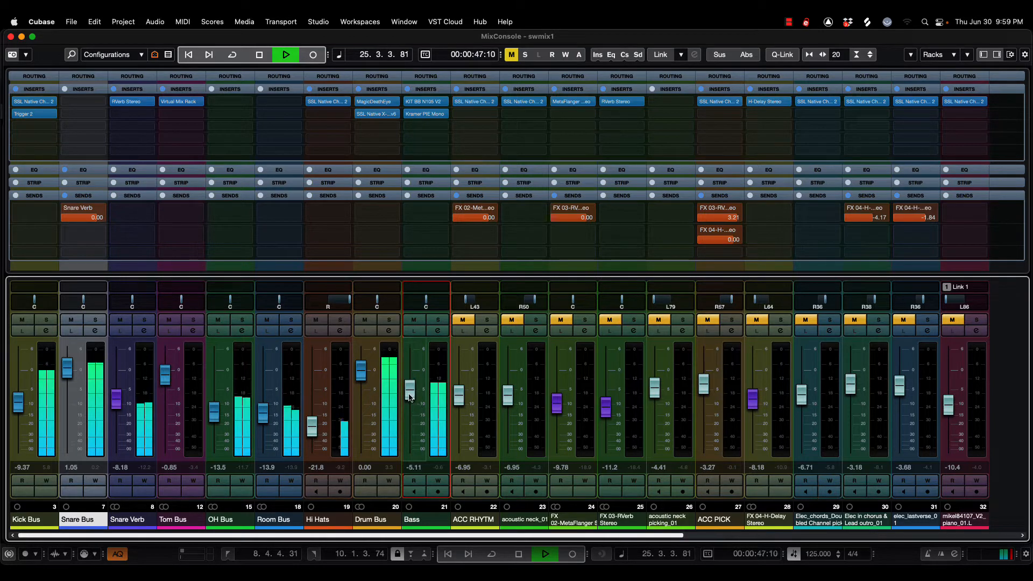
{"action": "key", "text": "space"}
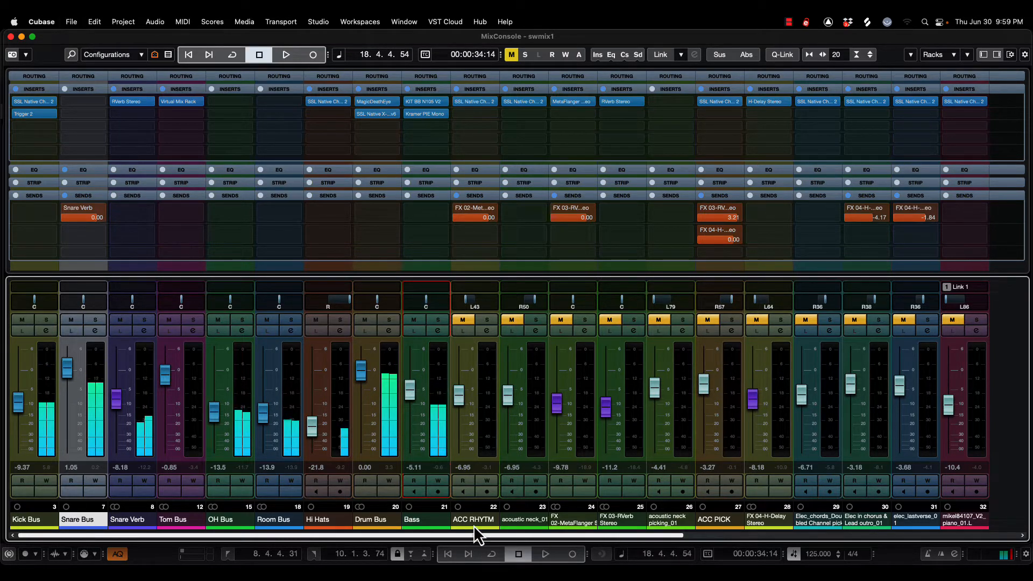
- Unmute the ACC RHYTM and acoustic neck_01 channels and play them with the drums and bass
{"action": "scroll", "coordinate": [466, 529], "scroll_direction": "right", "scroll_amount": 9}
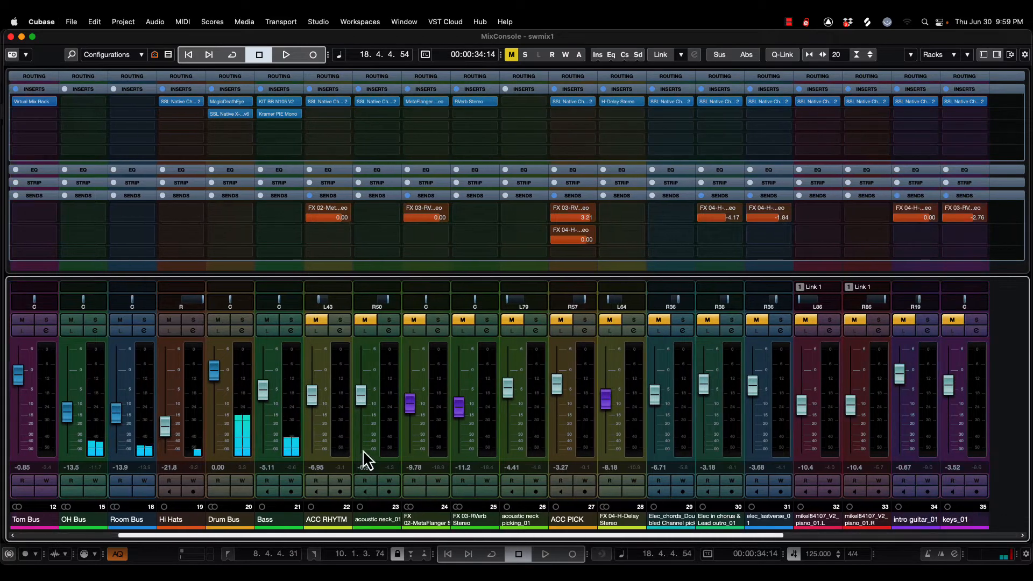
{"action": "left_click", "coordinate": [318, 325]}
{"action": "key", "text": "space"}
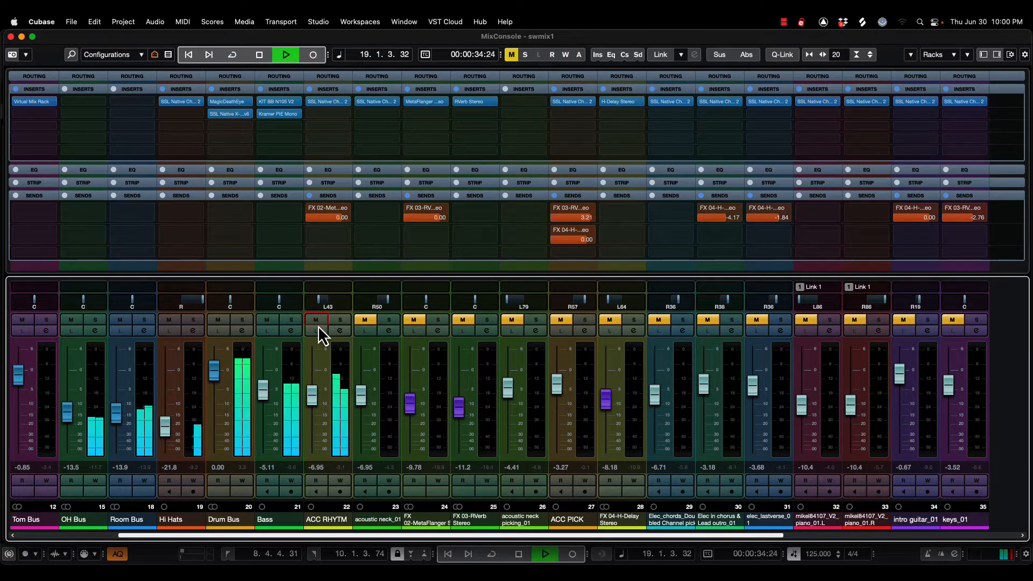
{"action": "left_click", "coordinate": [364, 321]}
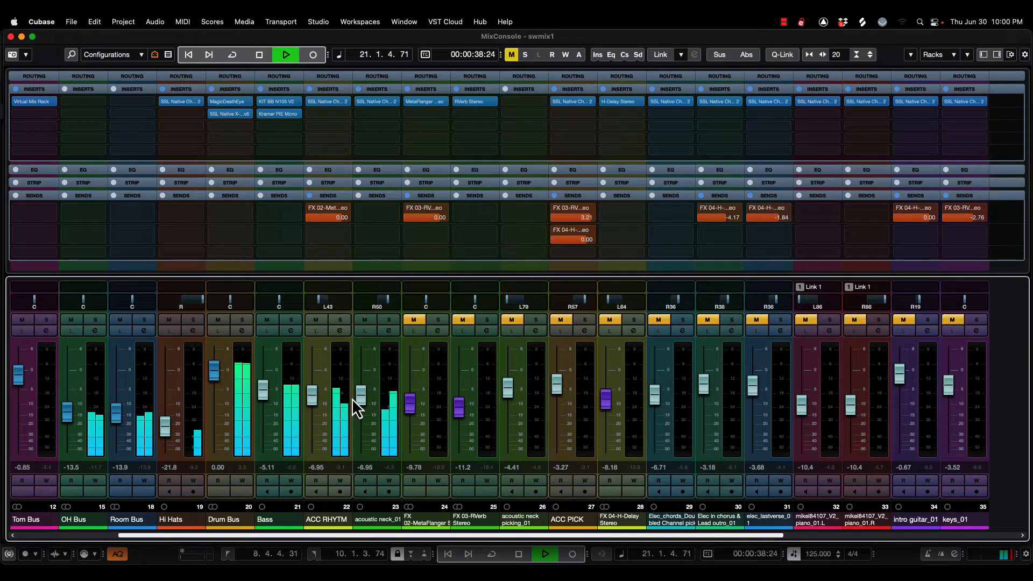
- Pan ACC RHYTM to L50 and acoustic neck_01 to R64, setting their levels to -7.30 and -8.03 during playback
{"action": "left_click_drag", "start_coordinate": [389, 302], "coordinate": [315, 301]}
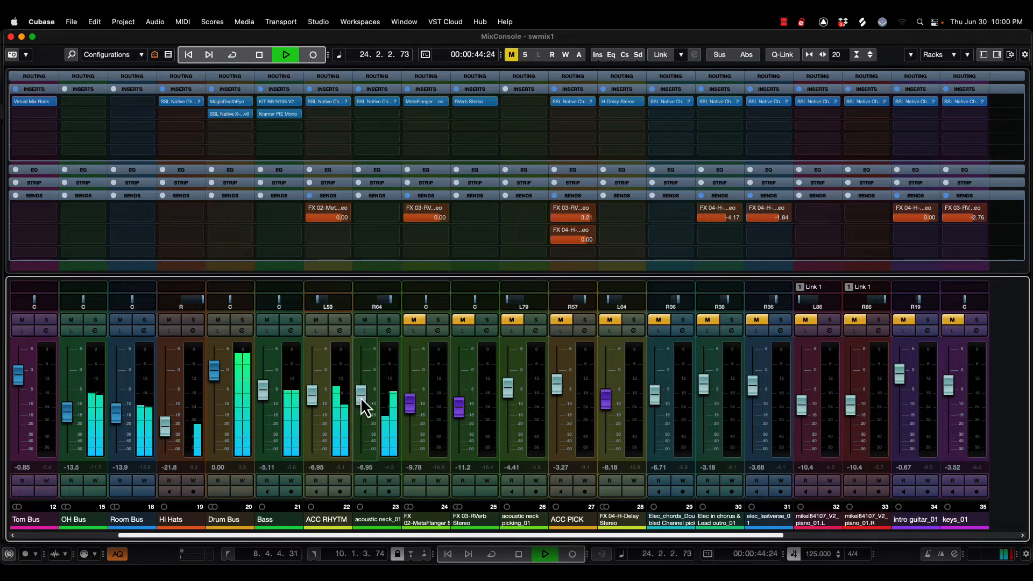
{"action": "left_click_drag", "start_coordinate": [361, 397], "coordinate": [358, 496]}
{"action": "left_click_drag", "start_coordinate": [314, 404], "coordinate": [316, 403]}
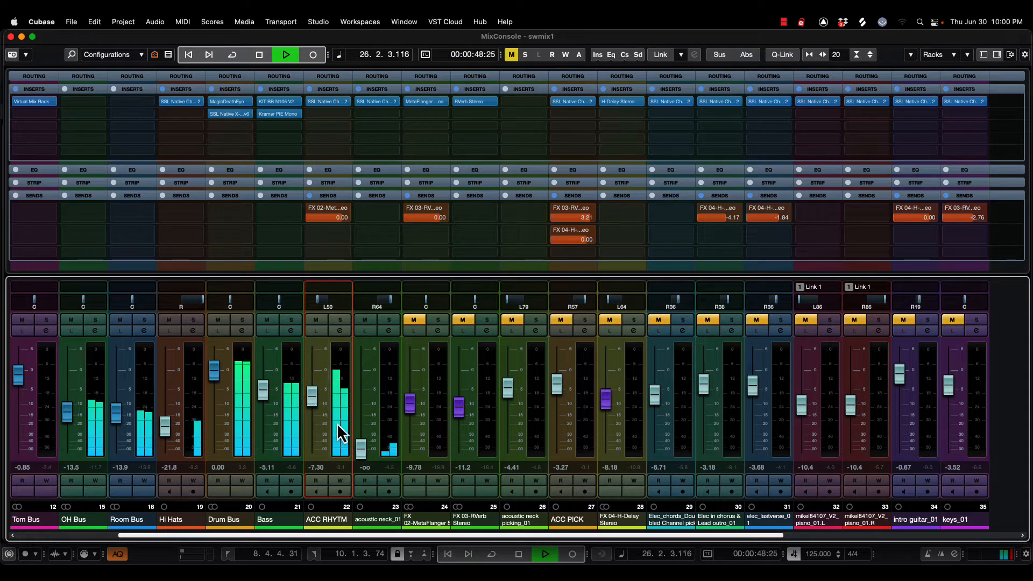
{"action": "left_click_drag", "start_coordinate": [362, 449], "coordinate": [359, 398]}
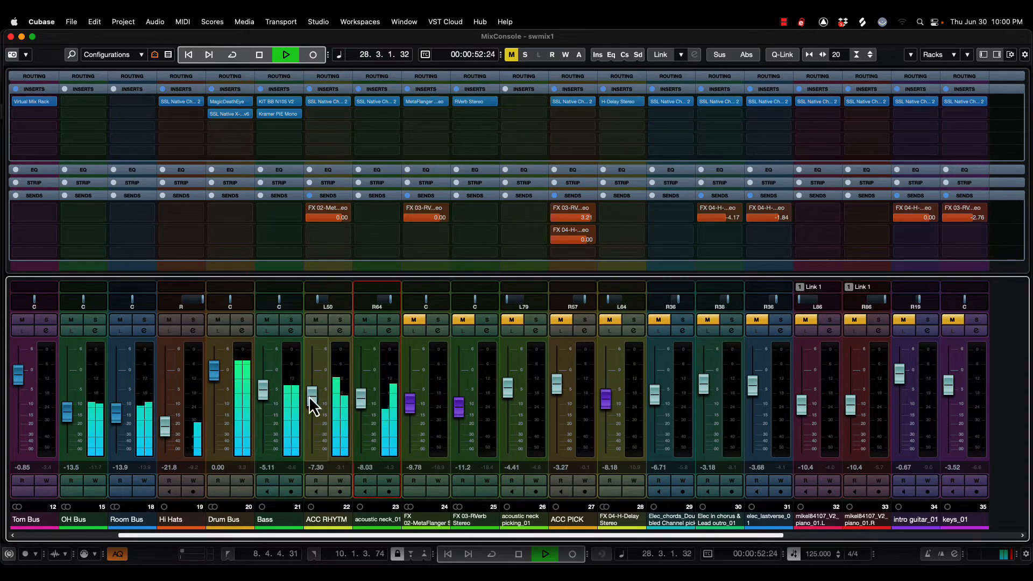
- Unmute the FX 02-MetaFlanger and FX 03-RVerb channels and rebalance ACC RHYTM to -8.03 and acoustic neck_01 to -7.66
{"action": "left_click", "coordinate": [418, 322]}
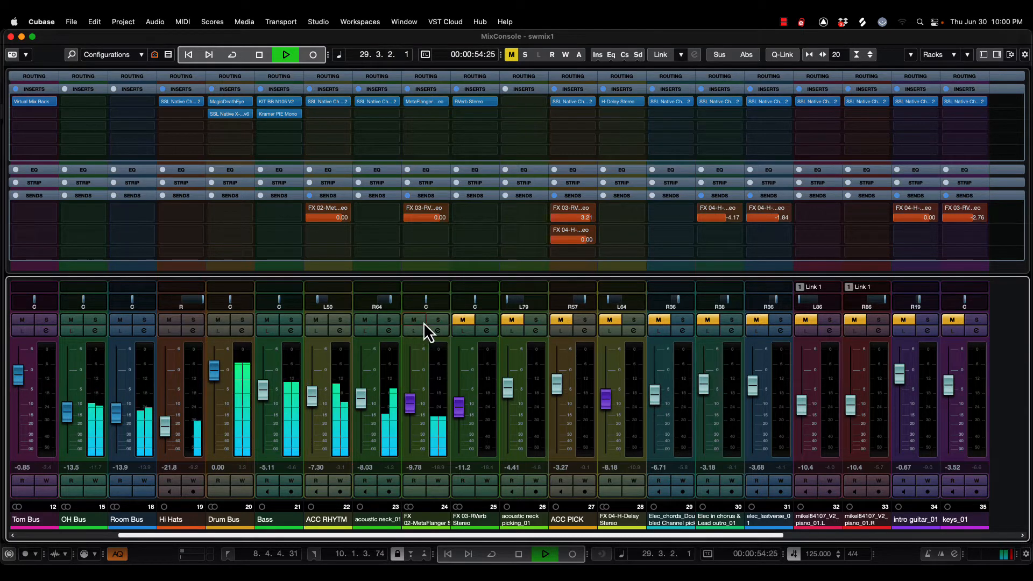
{"action": "left_click", "coordinate": [462, 320]}
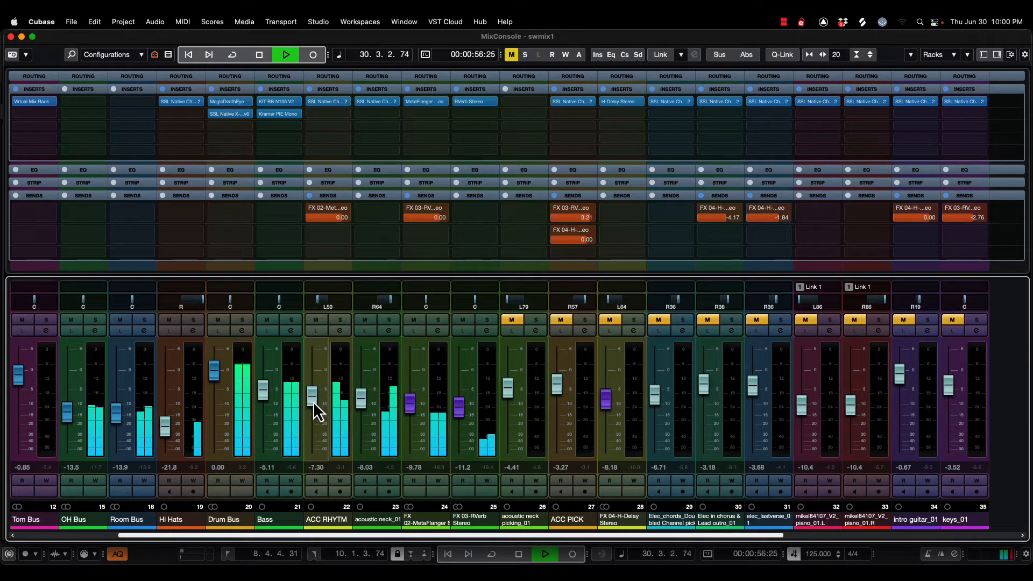
{"action": "left_click_drag", "start_coordinate": [313, 405], "coordinate": [363, 402]}
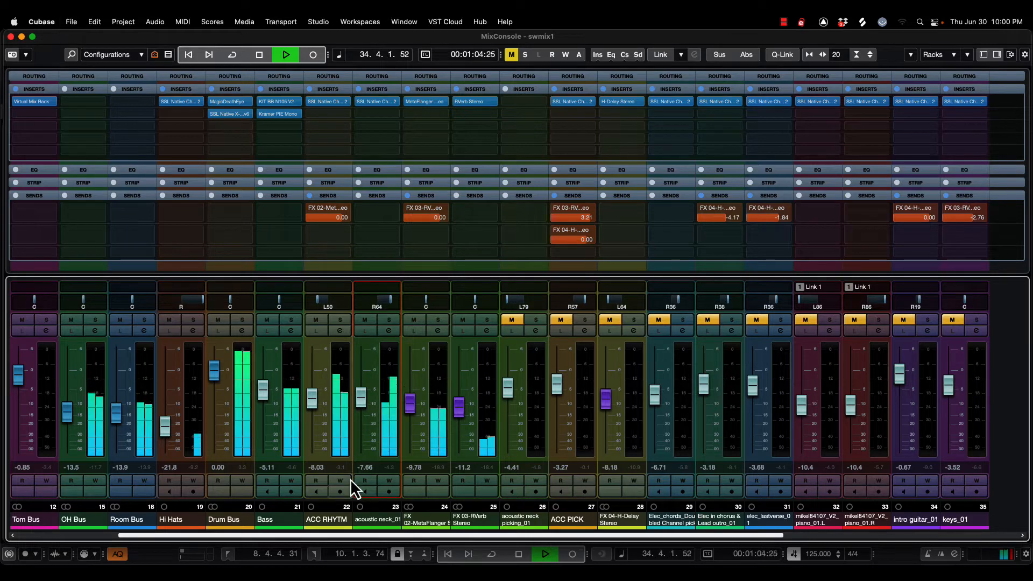
- Unmute acoustic neck picking_01 and play it in the mix, soloing it briefly before stopping playback
{"action": "left_click_drag", "start_coordinate": [372, 535], "coordinate": [456, 533]}
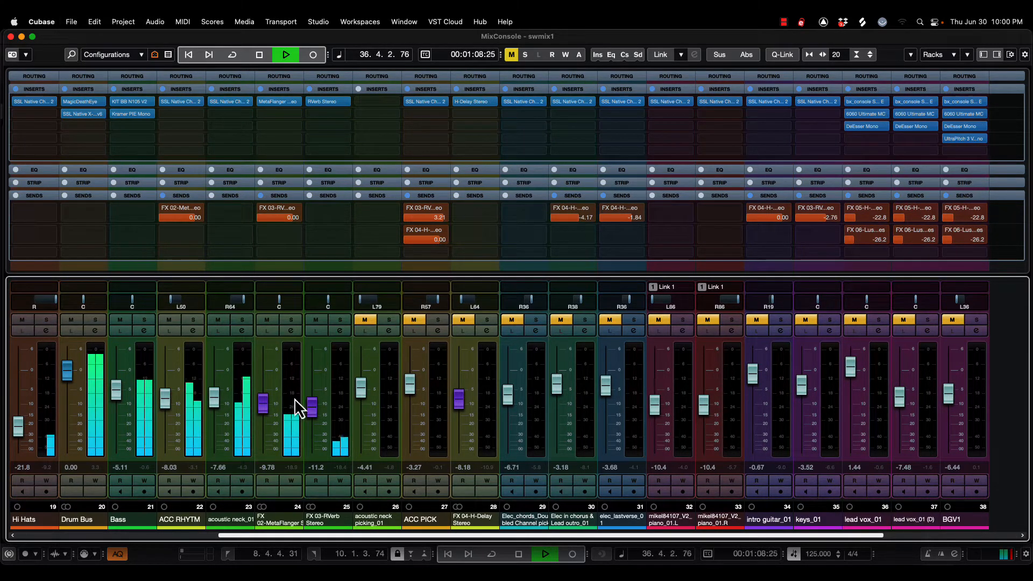
{"action": "key", "text": "space"}
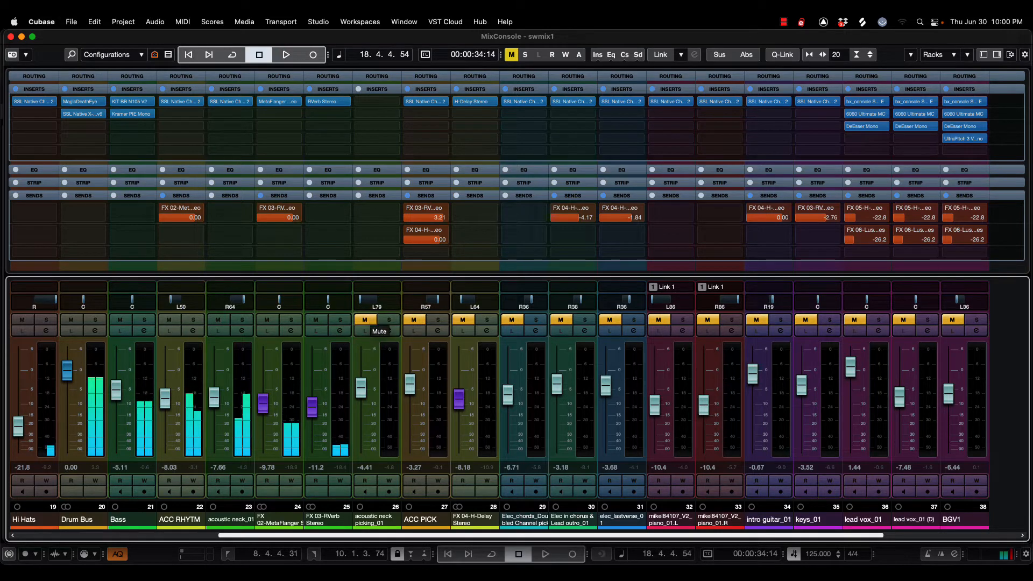
{"action": "left_click", "coordinate": [367, 321]}
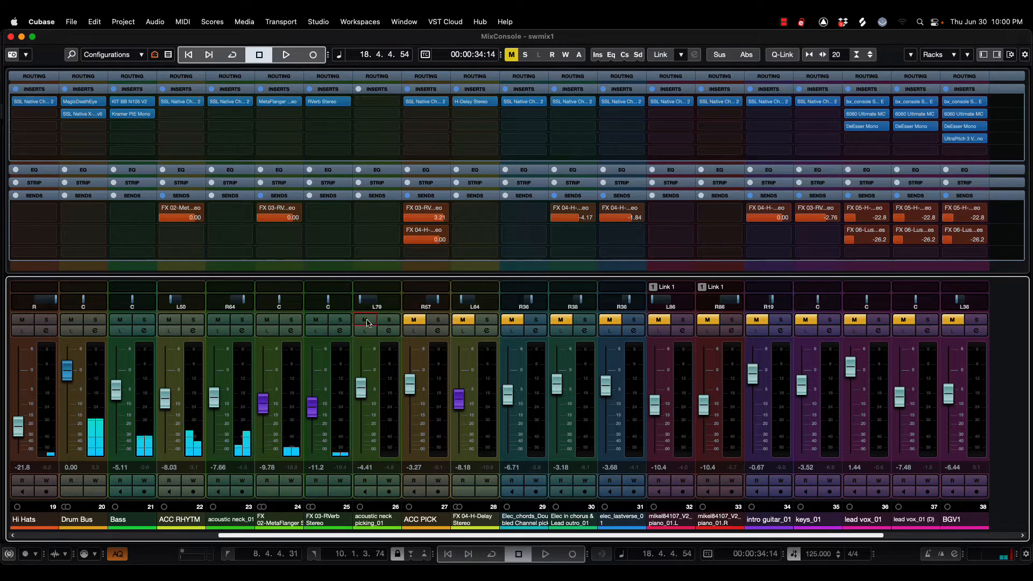
{"action": "key", "text": "space"}
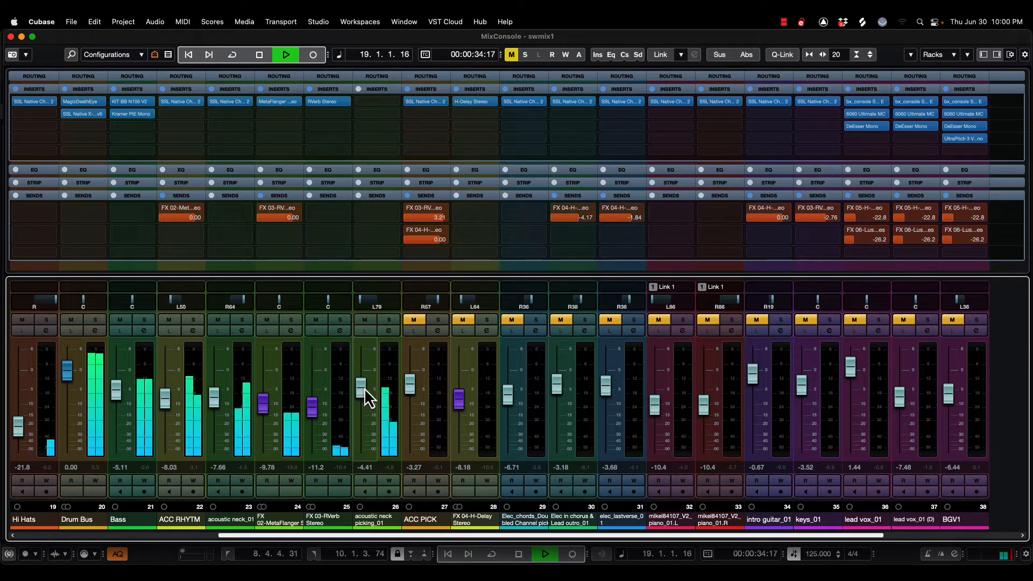
{"action": "left_click", "coordinate": [389, 320]}
{"action": "key", "text": "space"}
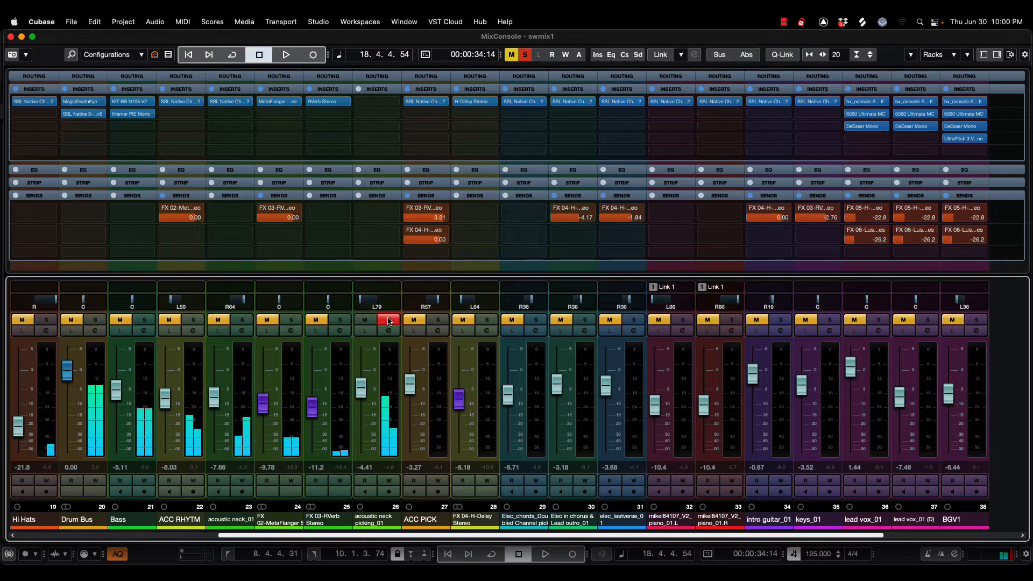
{"action": "left_click", "coordinate": [389, 320]}
- Play the song from bar 2 and compare acoustic neck picking_01 in the mix and soloed
{"action": "key", "text": "Home"}
{"action": "key", "text": "F3"}
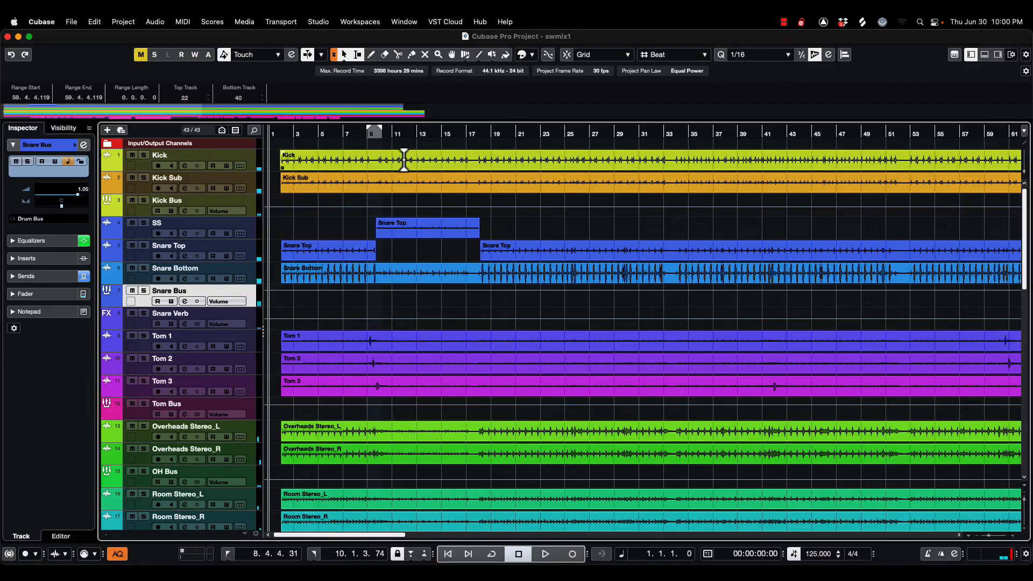
{"action": "left_click", "coordinate": [282, 136]}
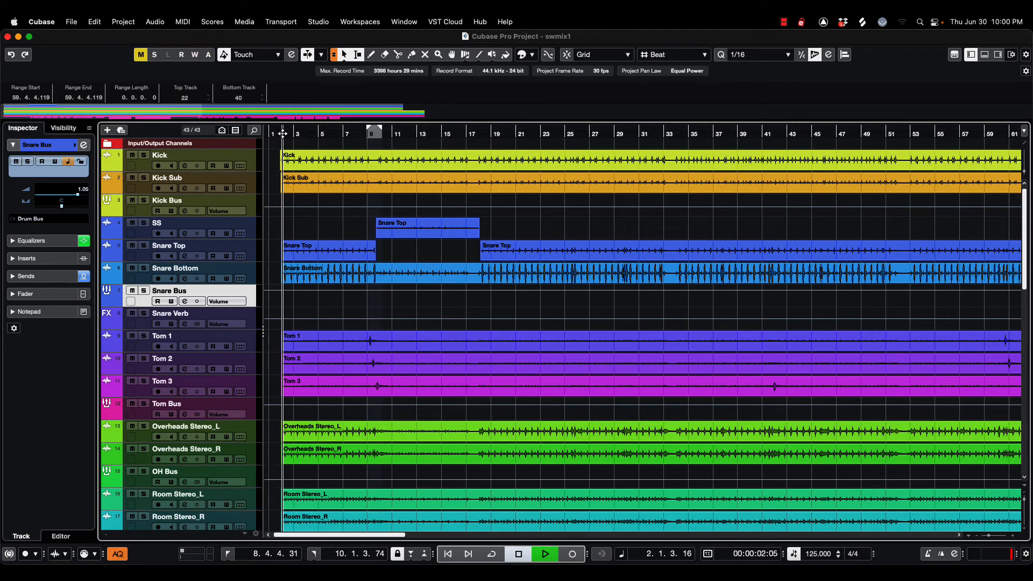
{"action": "key", "text": "space"}
{"action": "key", "text": "F3"}
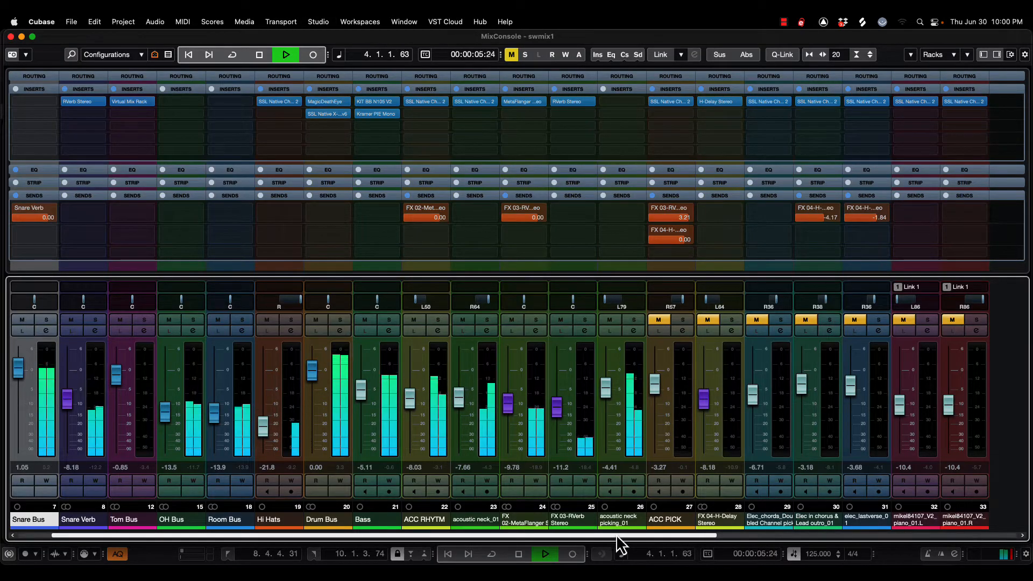
{"action": "left_click_drag", "start_coordinate": [617, 536], "coordinate": [715, 534]}
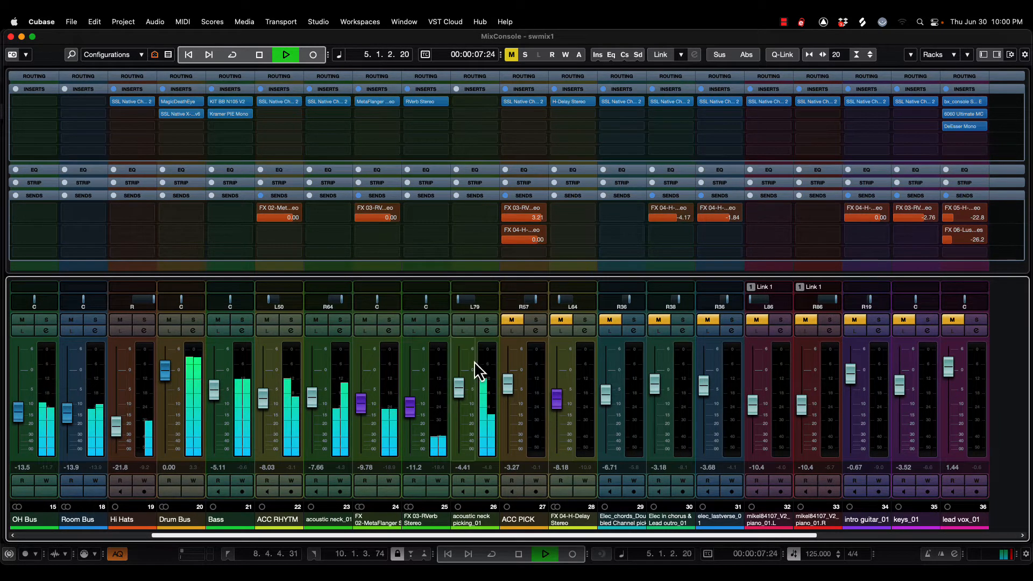
{"action": "left_click", "coordinate": [486, 320]}
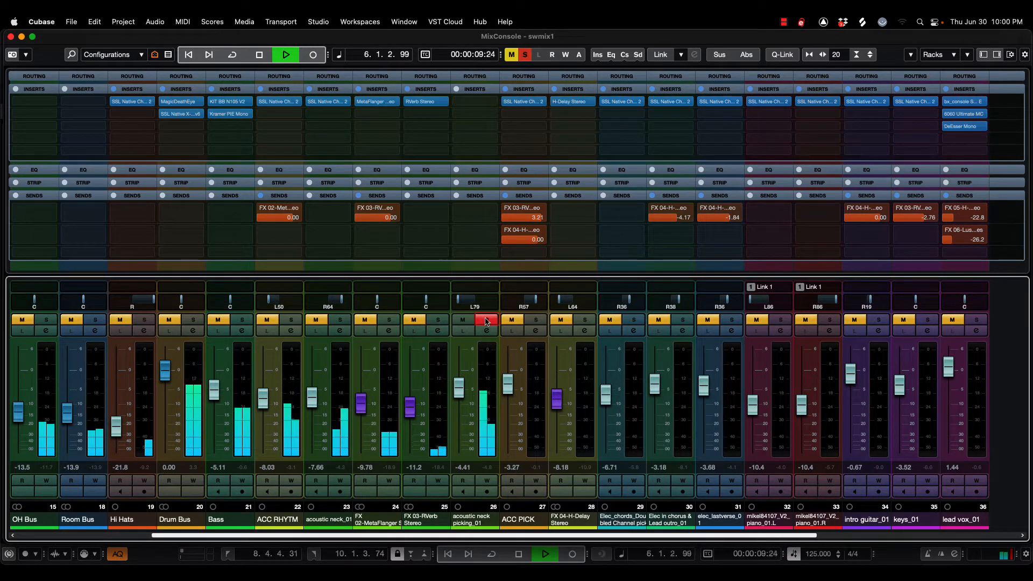
{"action": "left_click", "coordinate": [486, 320]}
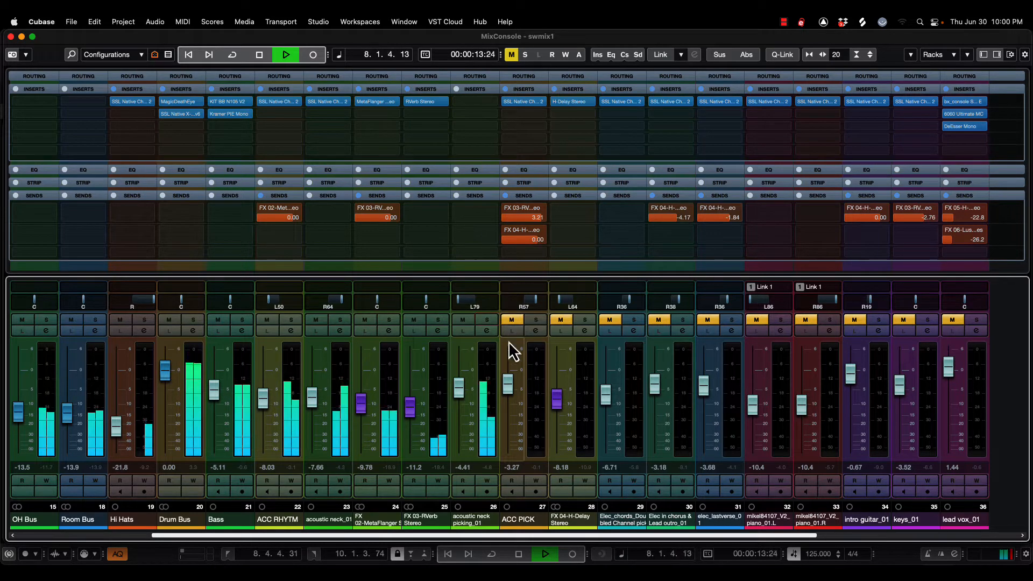
- Unmute ACC PICK, pan it to R64, and raise it to -2.32 and acoustic neck picking_01 to -3.21 during playback
{"action": "key", "text": "space"}
{"action": "left_click", "coordinate": [464, 319]}
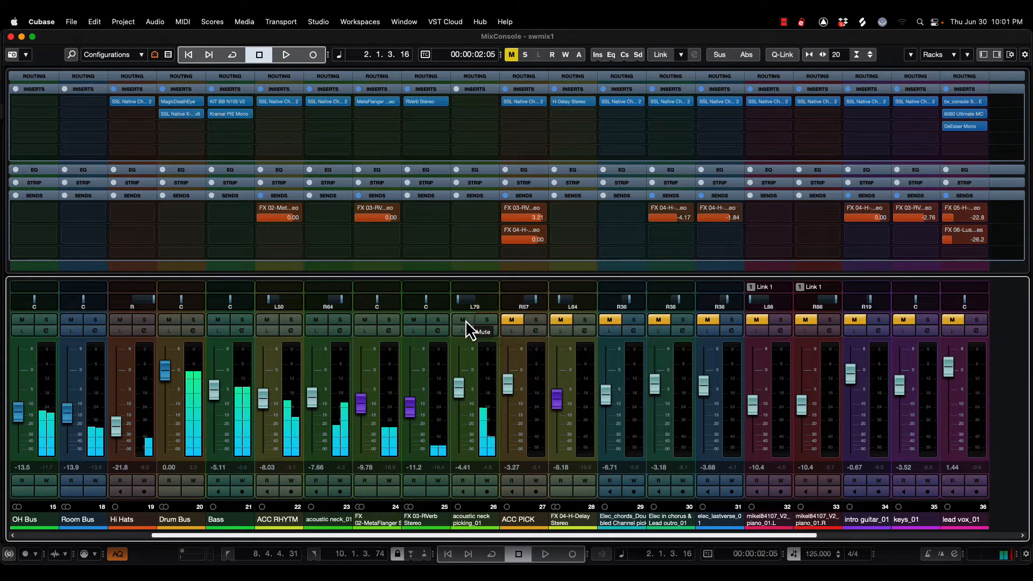
{"action": "key", "text": "space"}
{"action": "left_click", "coordinate": [511, 321]}
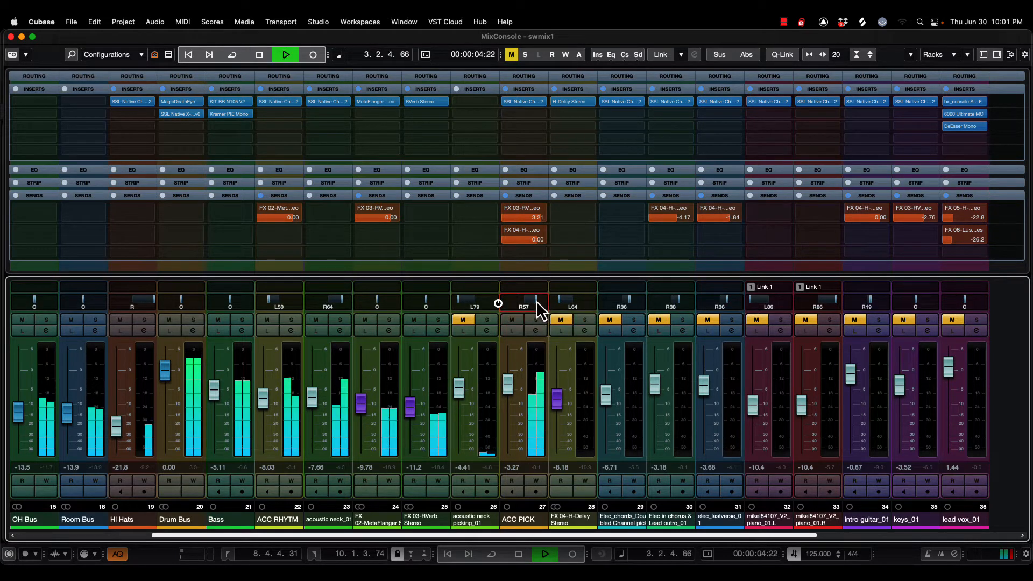
{"action": "scroll", "coordinate": [537, 301], "scroll_direction": "up", "scroll_amount": 3}
{"action": "left_click_drag", "start_coordinate": [508, 383], "coordinate": [459, 385]}
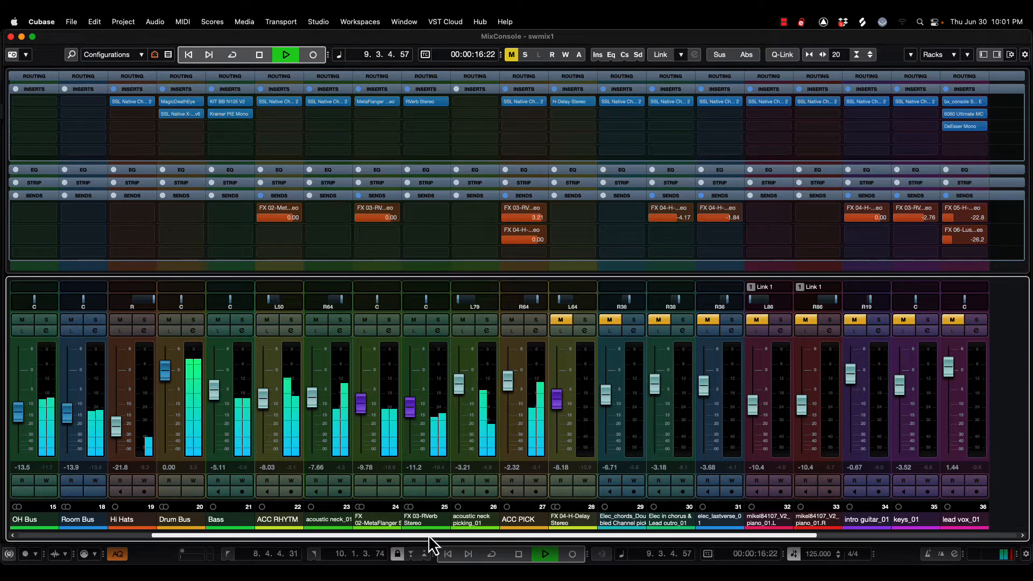
- Unmute the FX 04-H-Delay Stereo channel and play it with the acoustic guitars from bar 2
{"action": "left_click_drag", "start_coordinate": [429, 537], "coordinate": [518, 536]}
{"action": "key", "text": "space"}
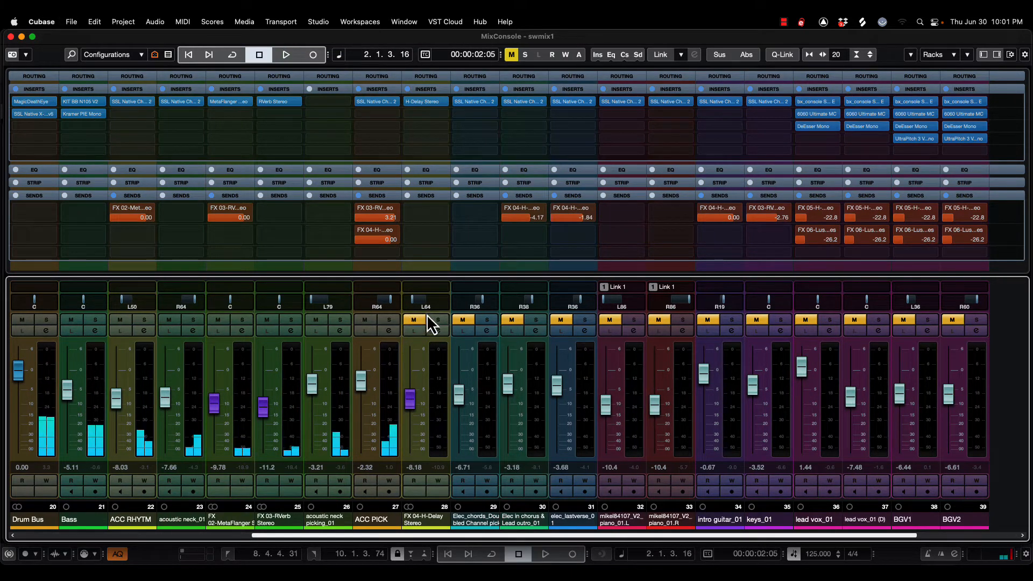
{"action": "key", "text": "space"}
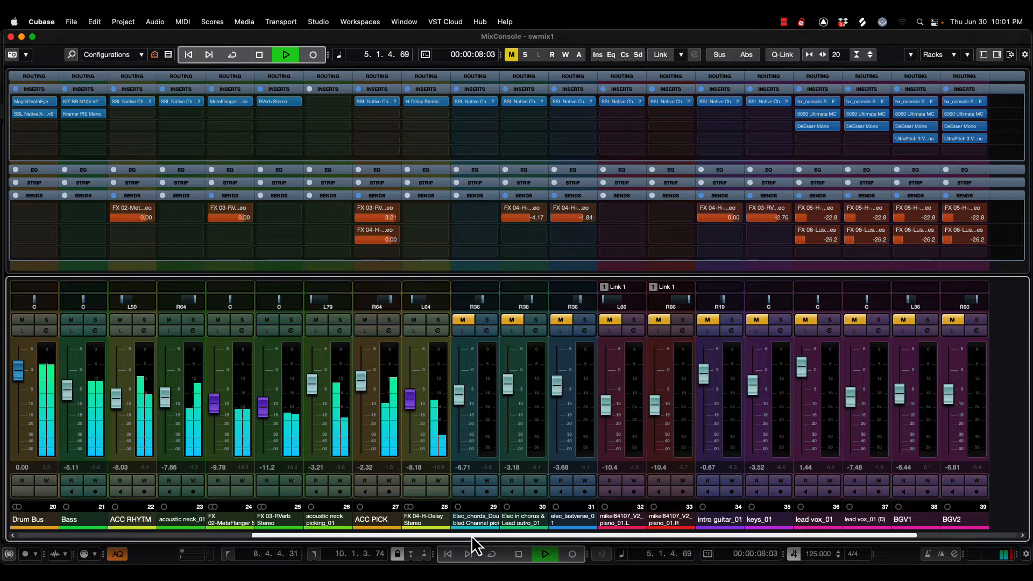
{"action": "scroll", "coordinate": [473, 536], "scroll_direction": "right", "scroll_amount": 1}
{"action": "left_click", "coordinate": [518, 554]}
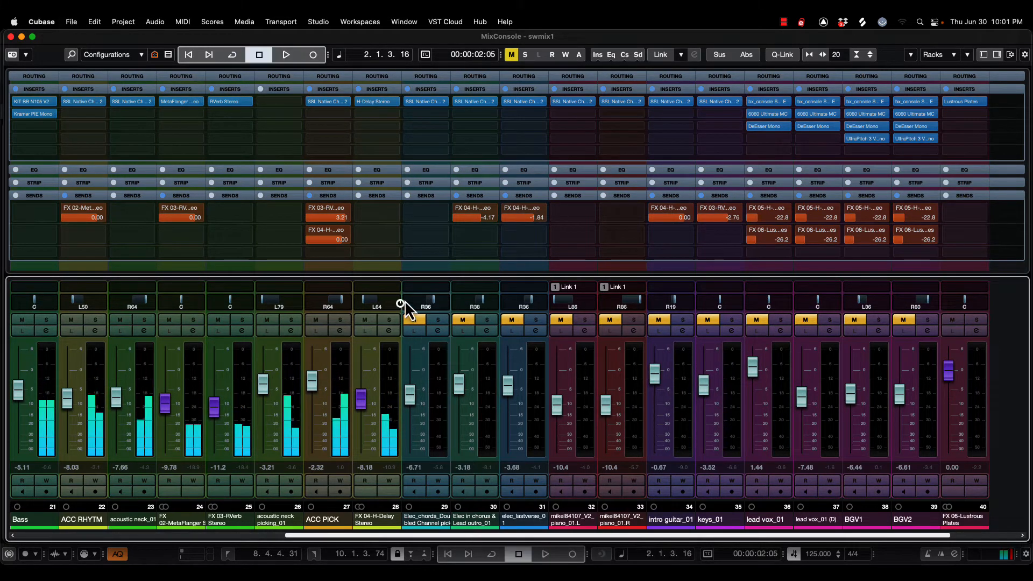
- Unmute the Elec in chorus & Lead outro_01 channel and solo it briefly to audition it from bar 2
{"action": "left_click", "coordinate": [463, 321]}
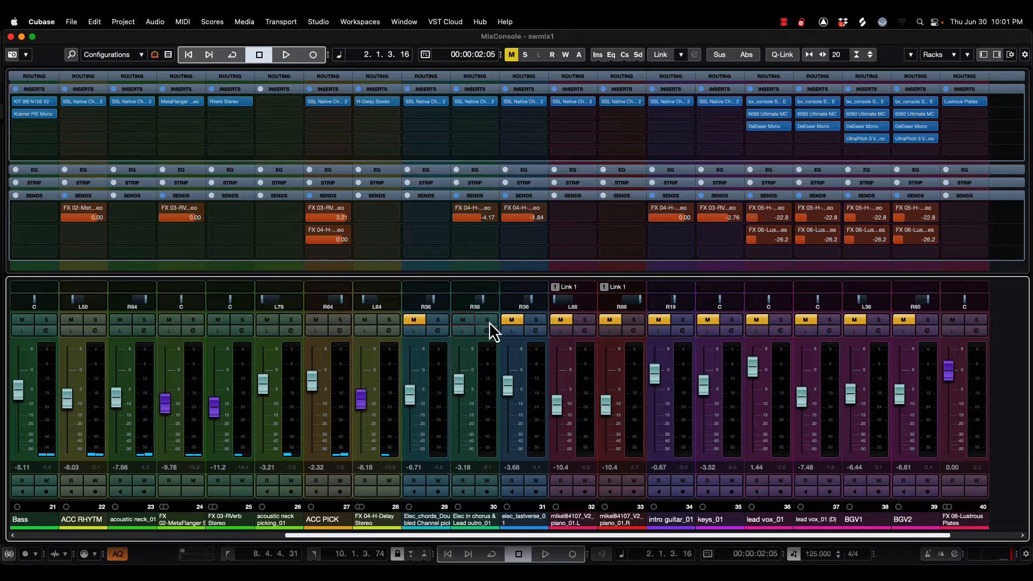
{"action": "left_click", "coordinate": [488, 320]}
{"action": "key", "text": "space"}
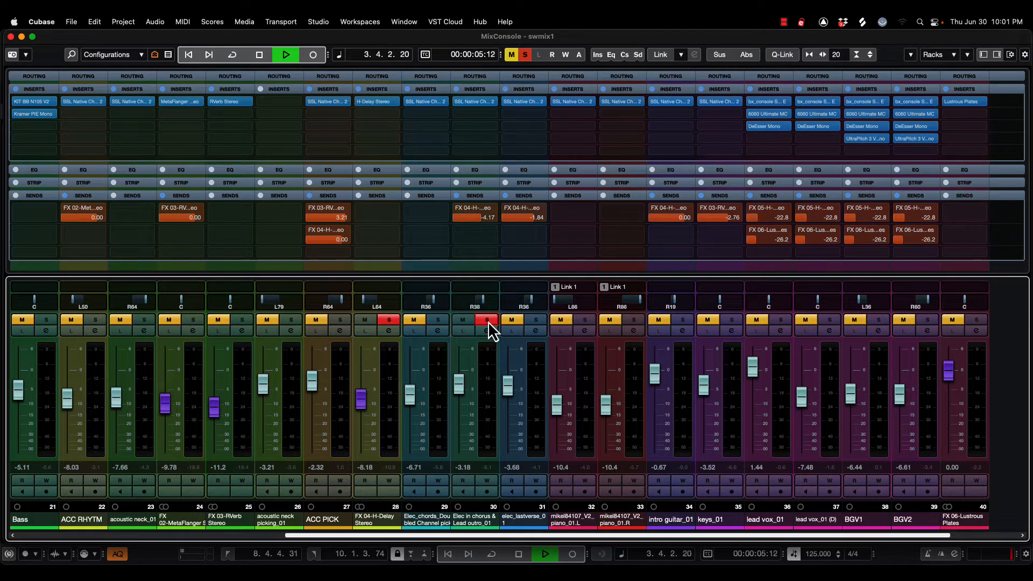
{"action": "key", "text": "space"}
{"action": "left_click", "coordinate": [486, 321]}
- Audition the Elec_chords_Doubled channel in solo from bar 2, briefly soloing elec_lastverse_01 along with it
{"action": "left_click", "coordinate": [437, 320]}
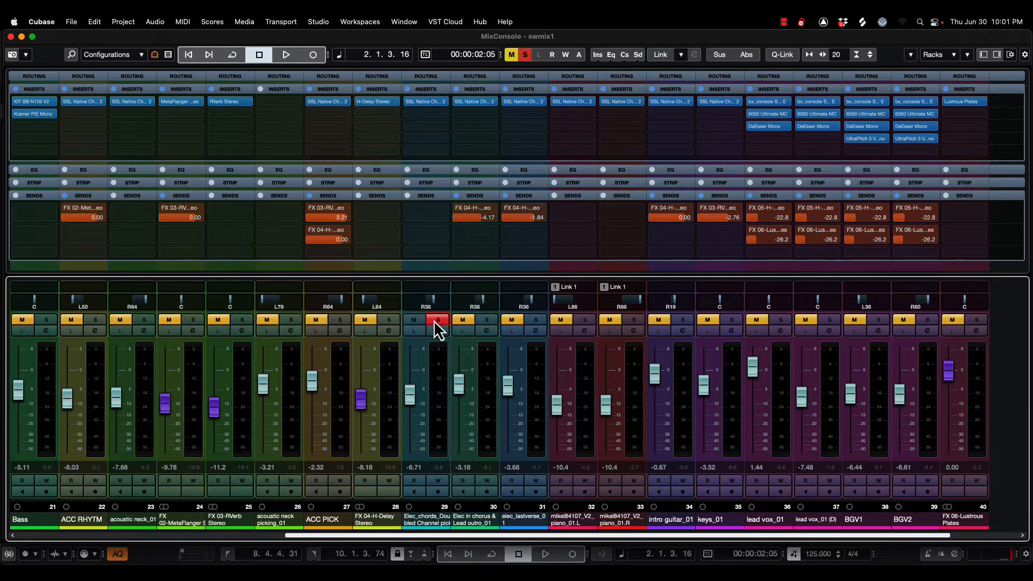
{"action": "key", "text": "space"}
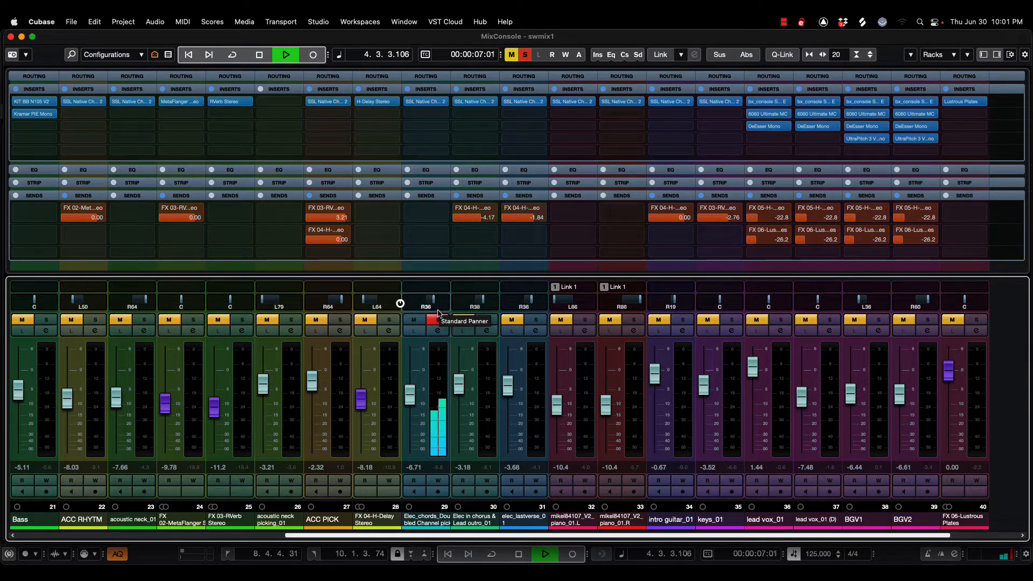
{"action": "left_click", "coordinate": [535, 320]}
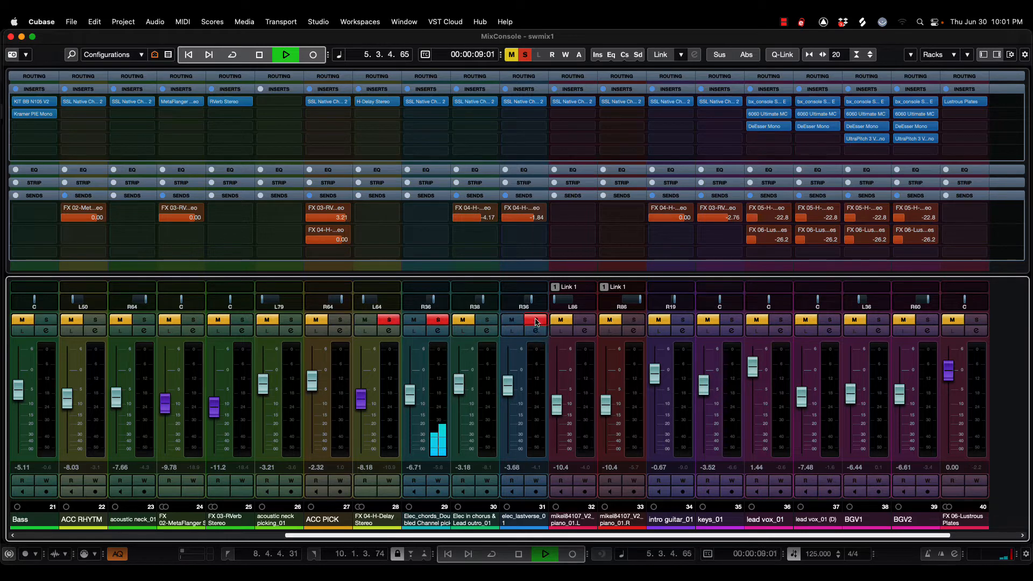
{"action": "left_click", "coordinate": [536, 320]}
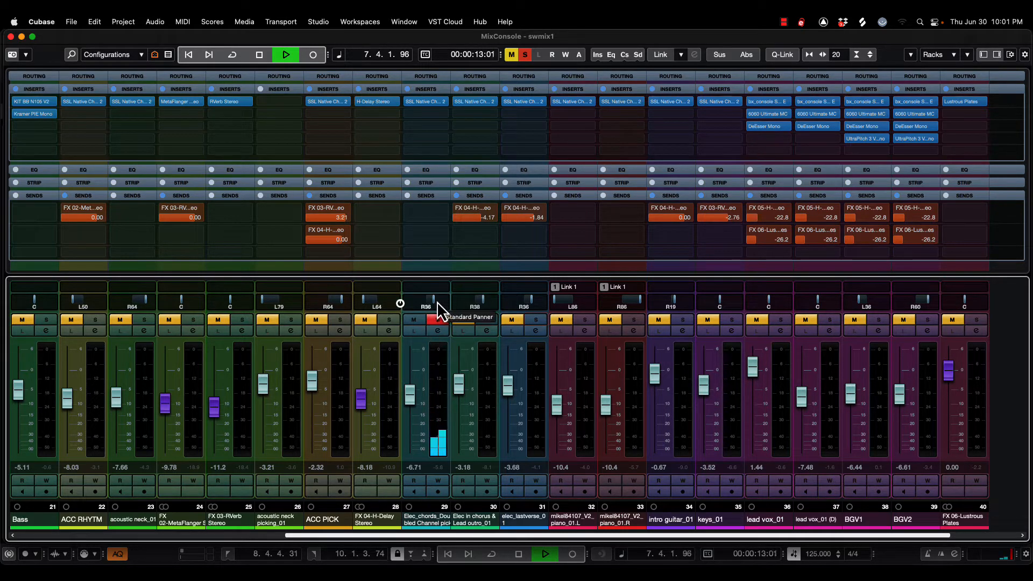
{"action": "key", "text": "space"}
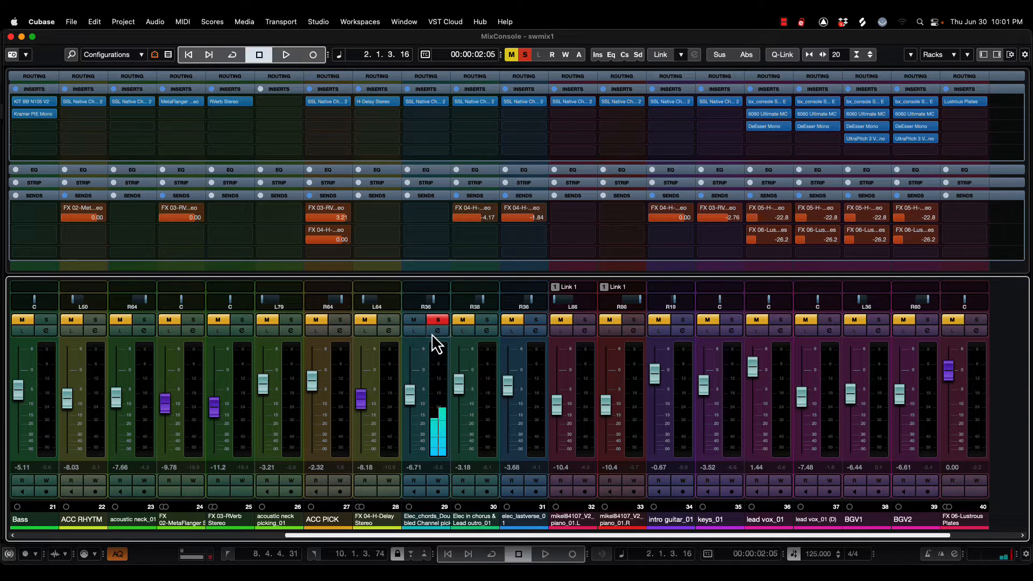
{"action": "left_click", "coordinate": [439, 321]}
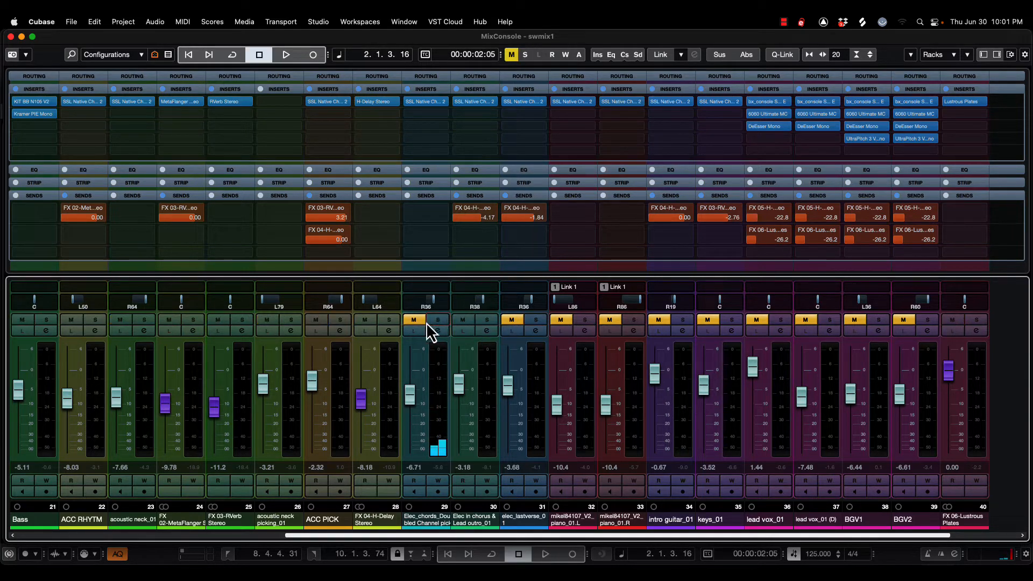
- Mute Elec in chorus & Lead outro_01 again, unmute the Elec_chords_Doubled channel and play the mix from bar 2
{"action": "left_click", "coordinate": [464, 321]}
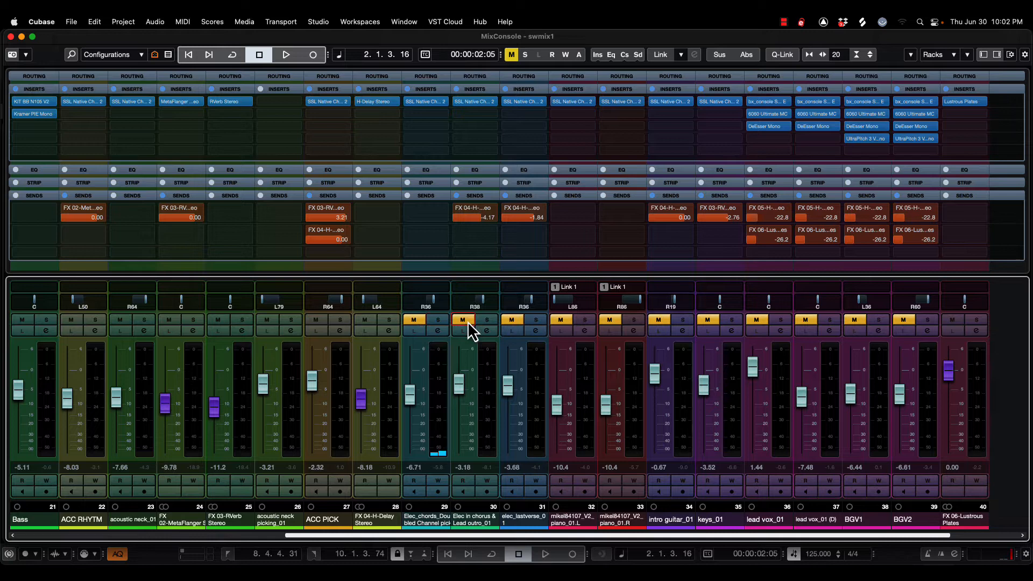
{"action": "left_click", "coordinate": [415, 320]}
{"action": "key", "text": "space"}
- Raise the Elec_chords_Doubled channel's level to -3.21 against the mix and solo it during playback
{"action": "mouse_move", "coordinate": [410, 393]}
{"action": "left_mouse_down"}
{"action": "mouse_move", "coordinate": [412, 447]}
{"action": "mouse_move", "coordinate": [418, 386]}
{"action": "left_mouse_up"}
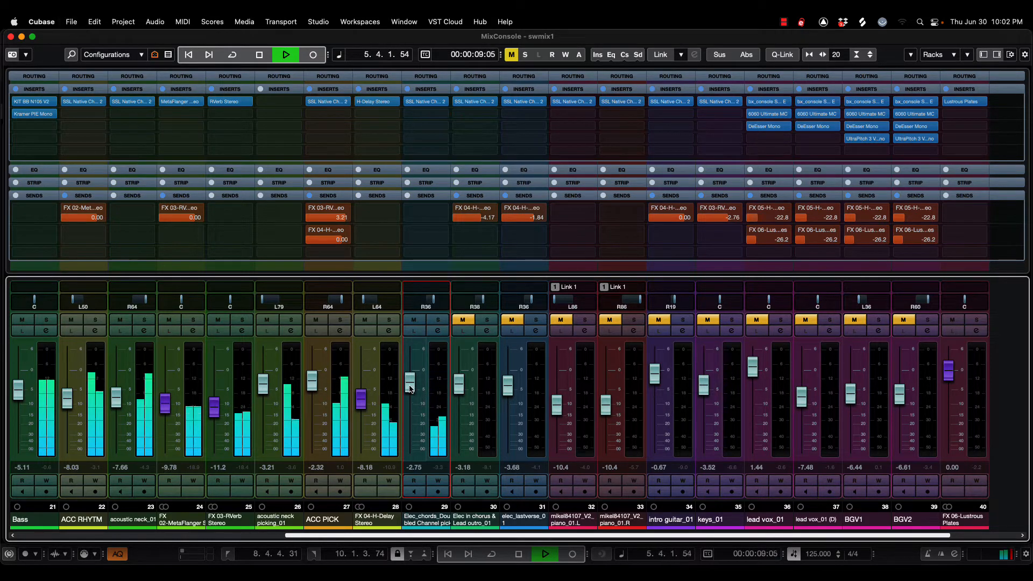
{"action": "left_click_drag", "start_coordinate": [410, 389], "coordinate": [410, 392]}
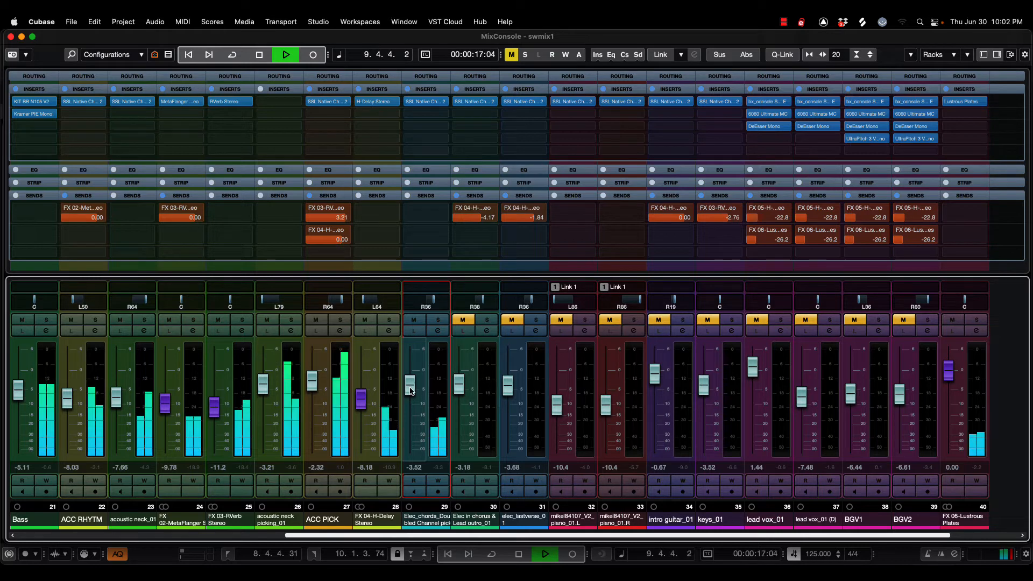
{"action": "left_click_drag", "start_coordinate": [410, 388], "coordinate": [411, 390]}
{"action": "left_click", "coordinate": [438, 319]}
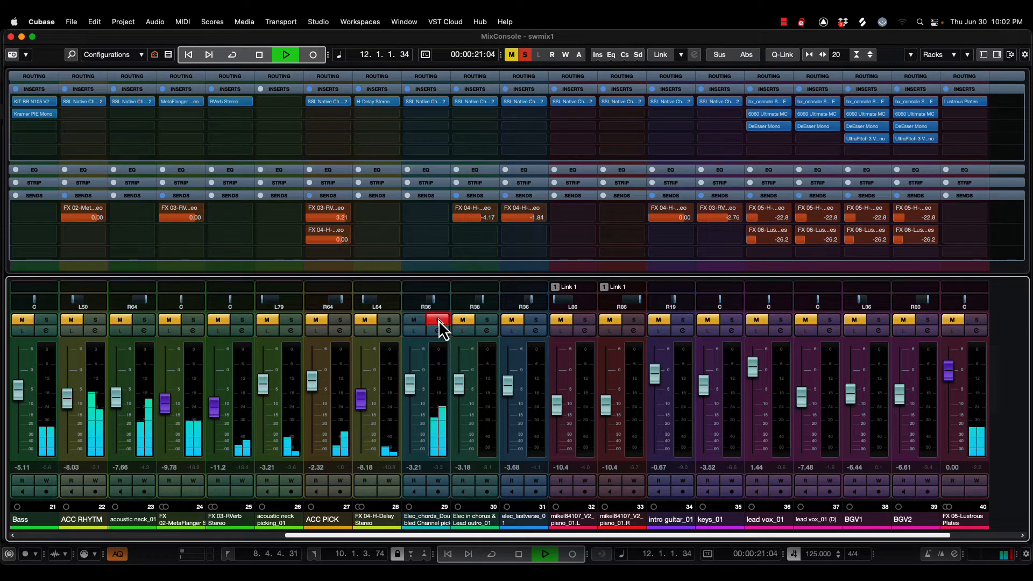
- Unsolo Elec_chords_Doubled, unmute Elec in chorus & Lead outro_01 and elec_lastverse_01, and briefly solo the chorus electric channel
{"action": "left_click", "coordinate": [438, 320]}
{"action": "left_click", "coordinate": [457, 320]}
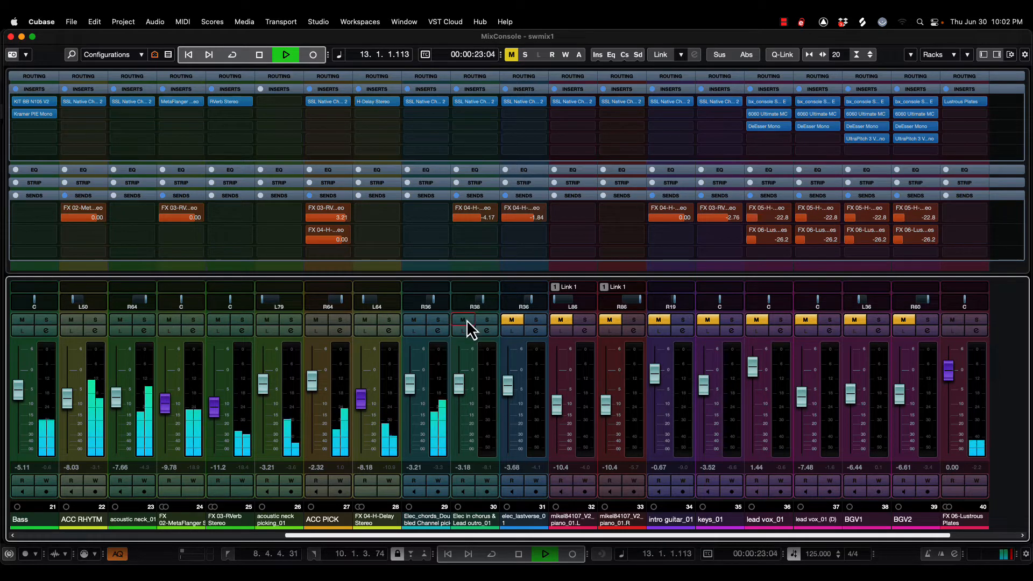
{"action": "left_click", "coordinate": [501, 320]}
{"action": "left_click", "coordinate": [488, 320]}
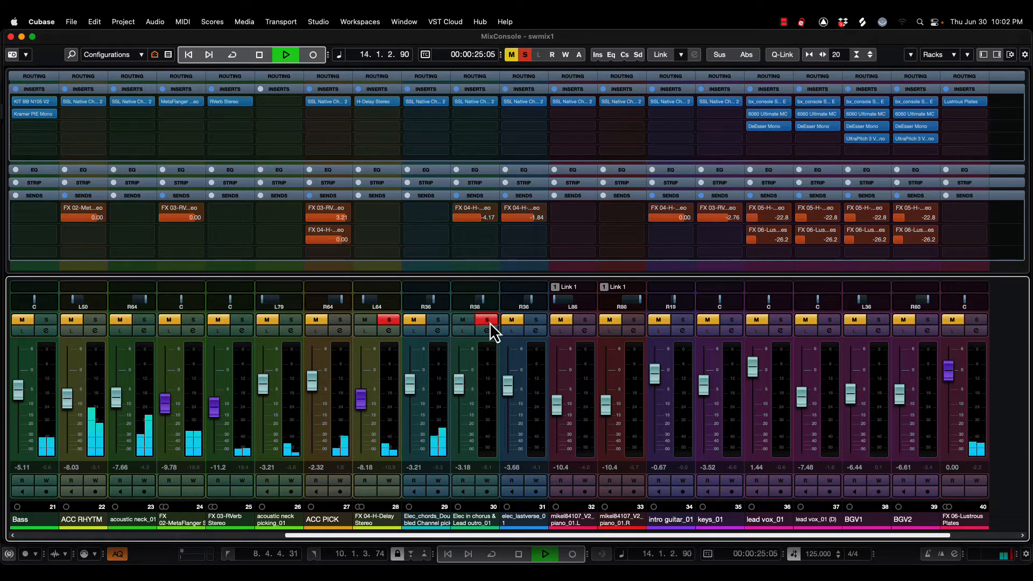
{"action": "left_click", "coordinate": [489, 322]}
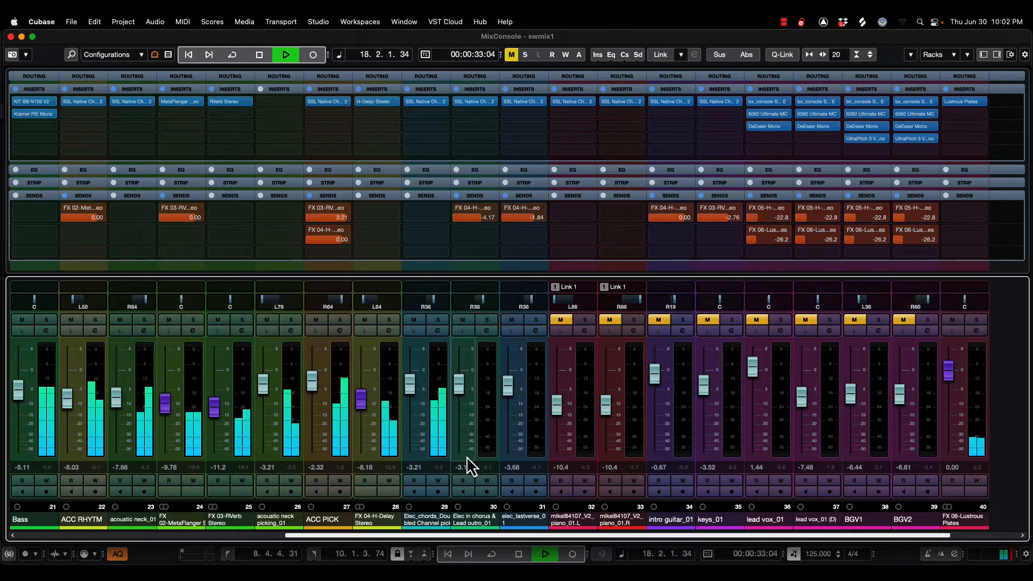
- Stop playback, locate the chorus vocal entry near bar 33 in the project and play the mix from there with the mixer's guitar channels in view
{"action": "key", "text": "F3"}
{"action": "key", "text": "space"}
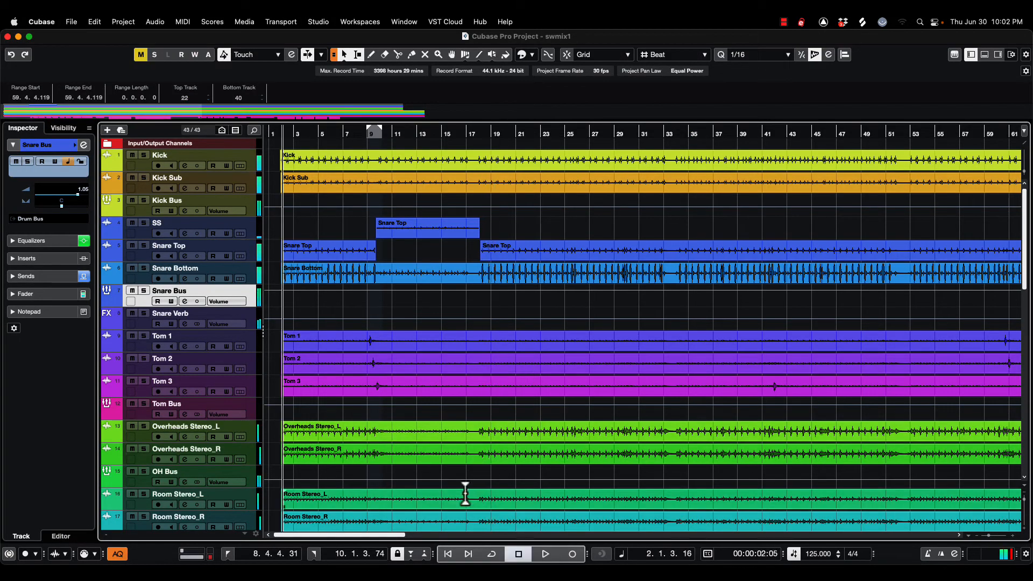
{"action": "left_click_drag", "start_coordinate": [379, 537], "coordinate": [344, 537]}
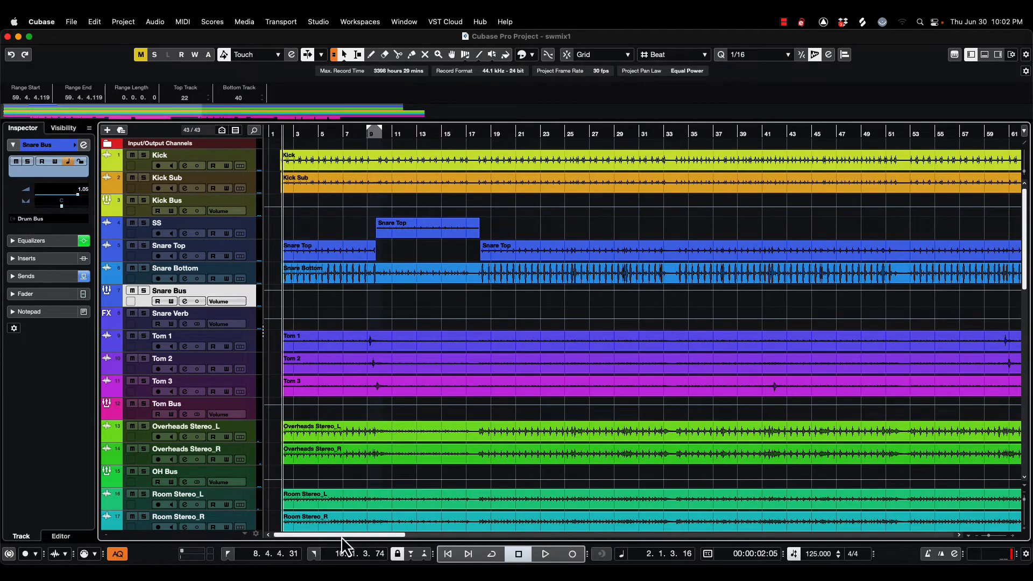
{"action": "scroll", "coordinate": [613, 451], "scroll_direction": "down", "scroll_amount": 15}
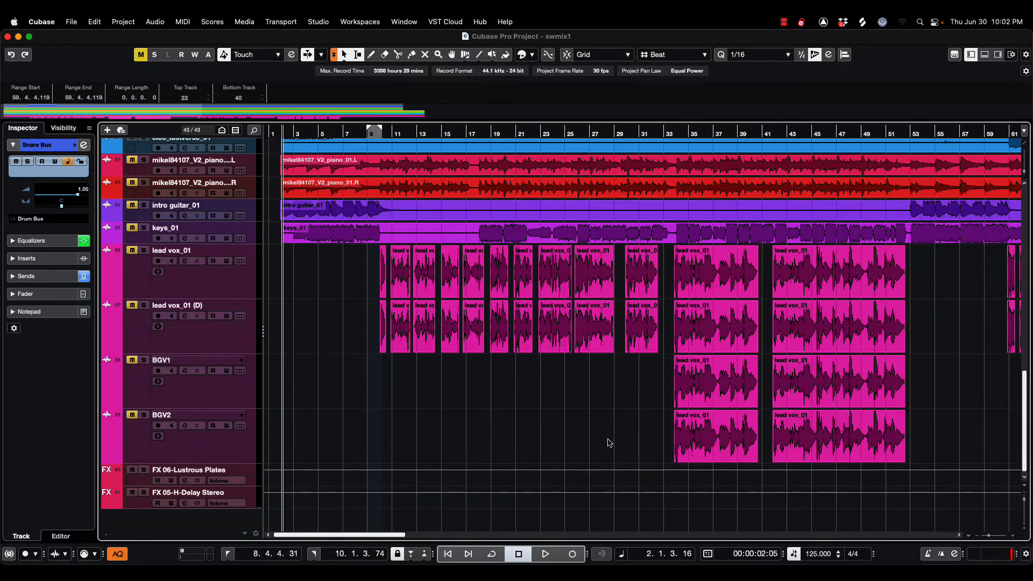
{"action": "left_click", "coordinate": [677, 133]}
{"action": "left_click_drag", "start_coordinate": [677, 132], "coordinate": [672, 132]}
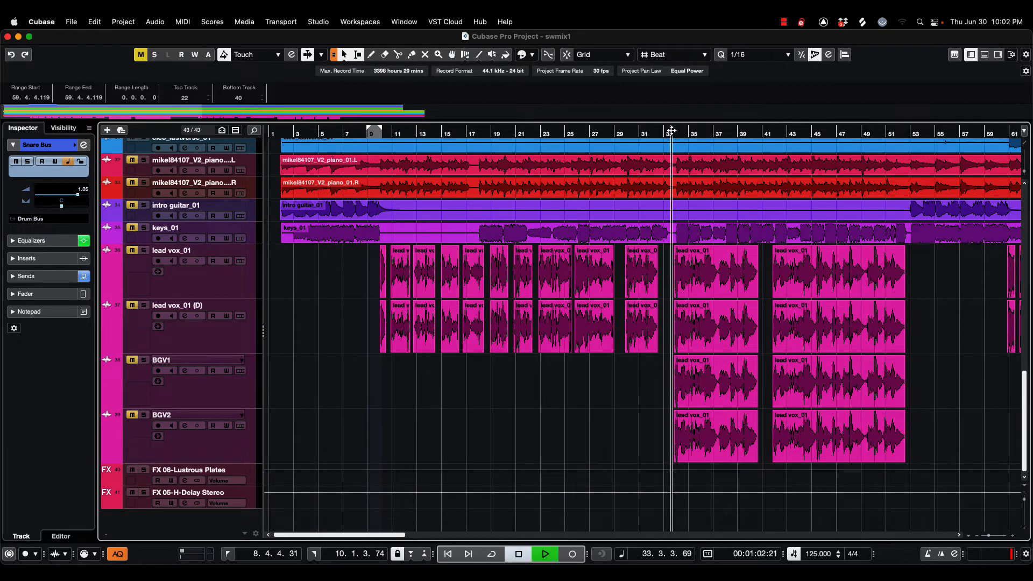
{"action": "key", "text": "space"}
{"action": "key", "text": "F3"}
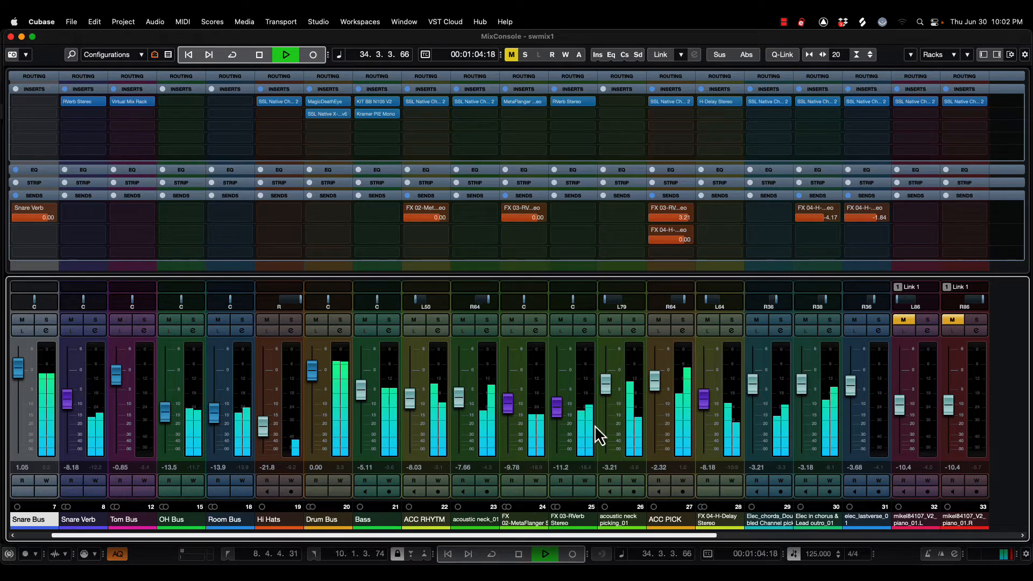
{"action": "left_click_drag", "start_coordinate": [520, 536], "coordinate": [751, 537]}
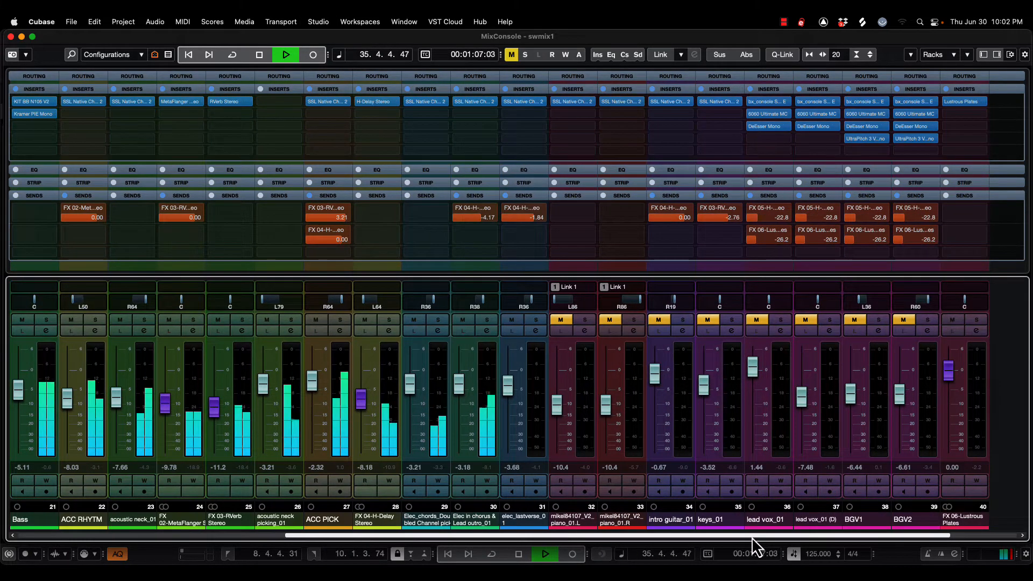
- Briefly mute Elec_chords_Doubled for comparison and raise the Elec in chorus & Lead outro_01 level to -2.90
{"action": "left_click", "coordinate": [462, 318]}
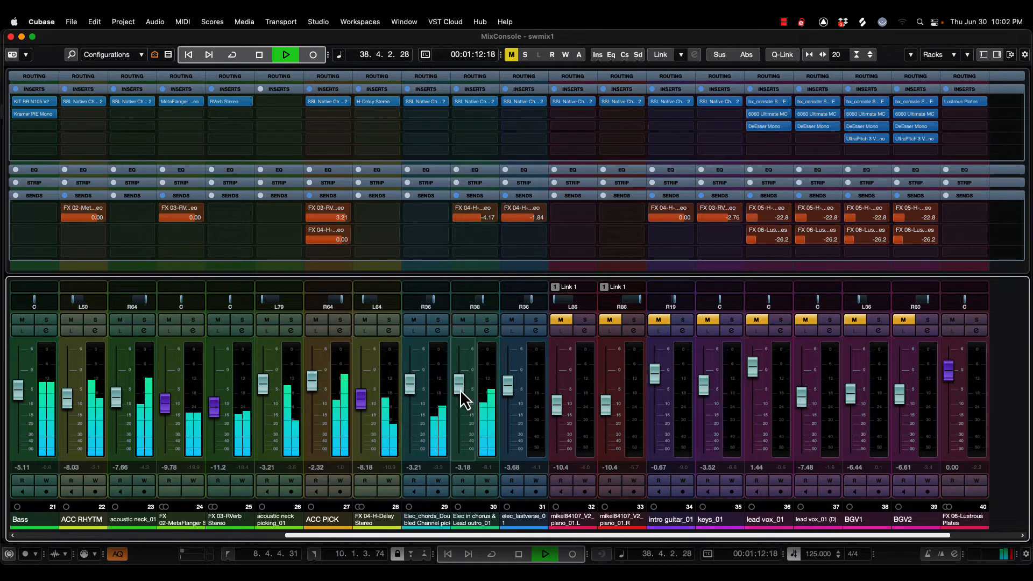
{"action": "left_click", "coordinate": [419, 321]}
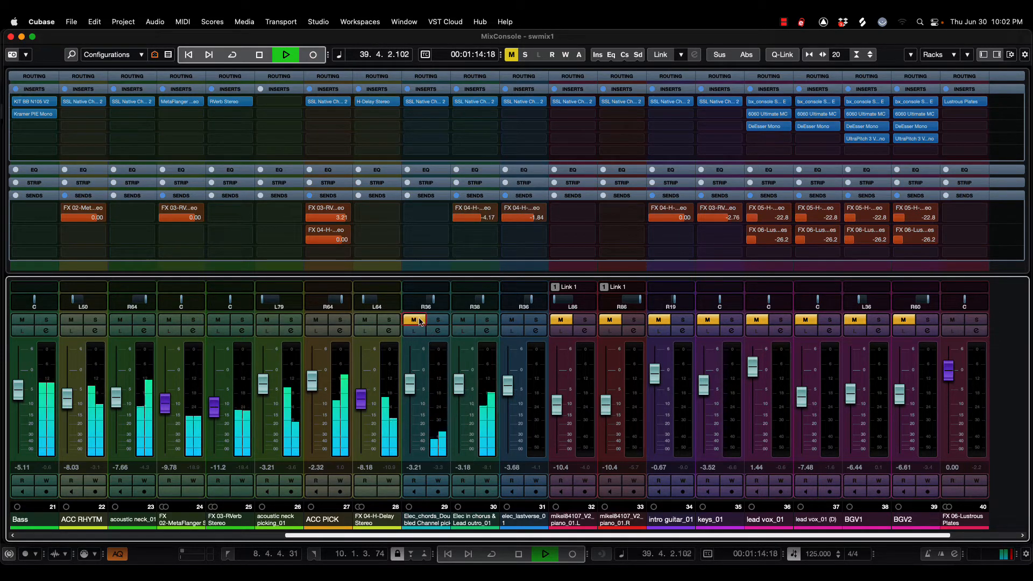
{"action": "left_click", "coordinate": [418, 319]}
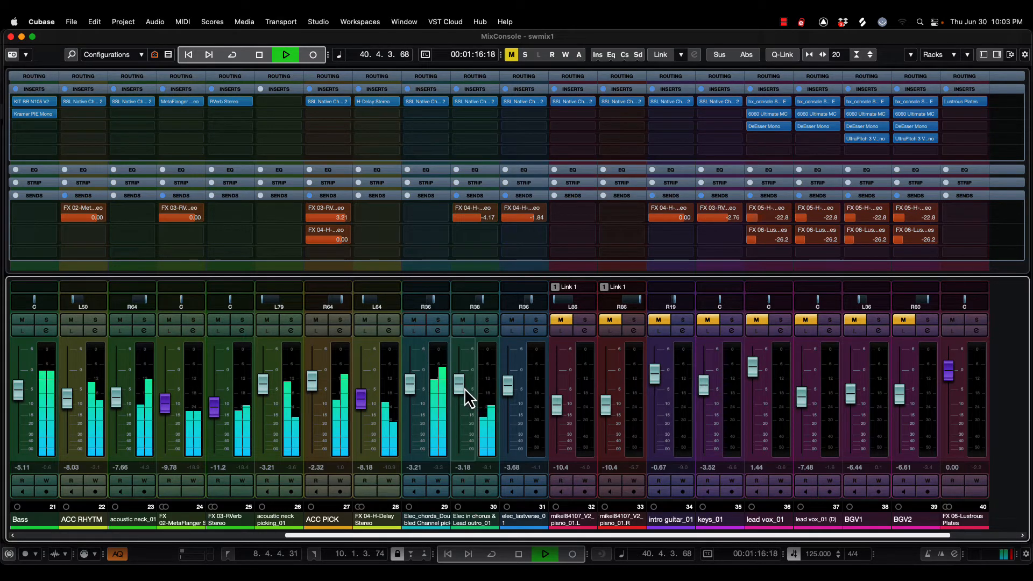
{"action": "mouse_move", "coordinate": [461, 389]}
{"action": "left_mouse_down"}
{"action": "mouse_move", "coordinate": [463, 408]}
{"action": "mouse_move", "coordinate": [464, 390]}
{"action": "left_mouse_up"}
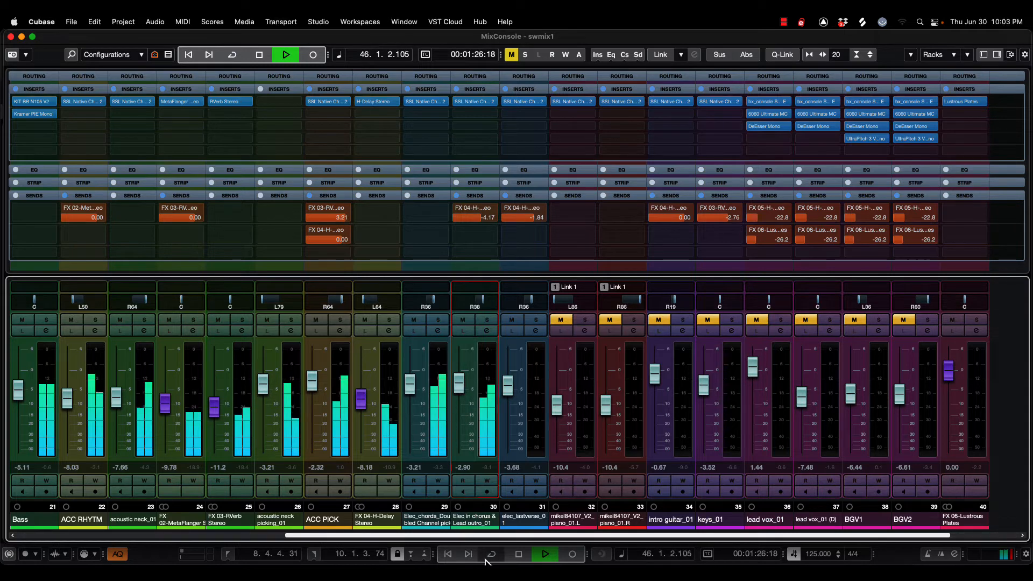
- Restart playback from bar 33 and unmute the linked mikel84107_V2_piano_01 left and right channels
{"action": "left_click_drag", "start_coordinate": [473, 539], "coordinate": [402, 544]}
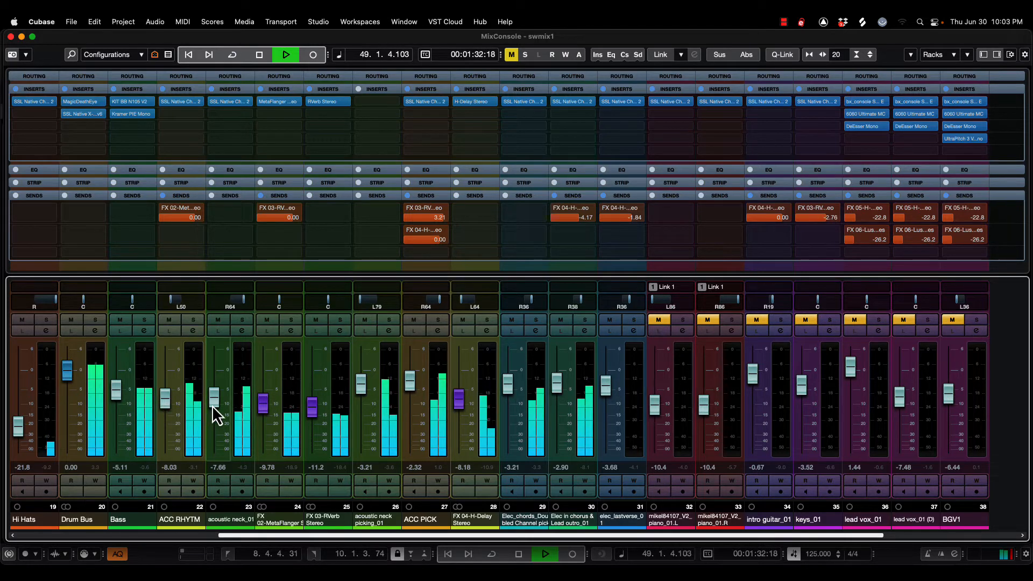
{"action": "key", "text": "space"}
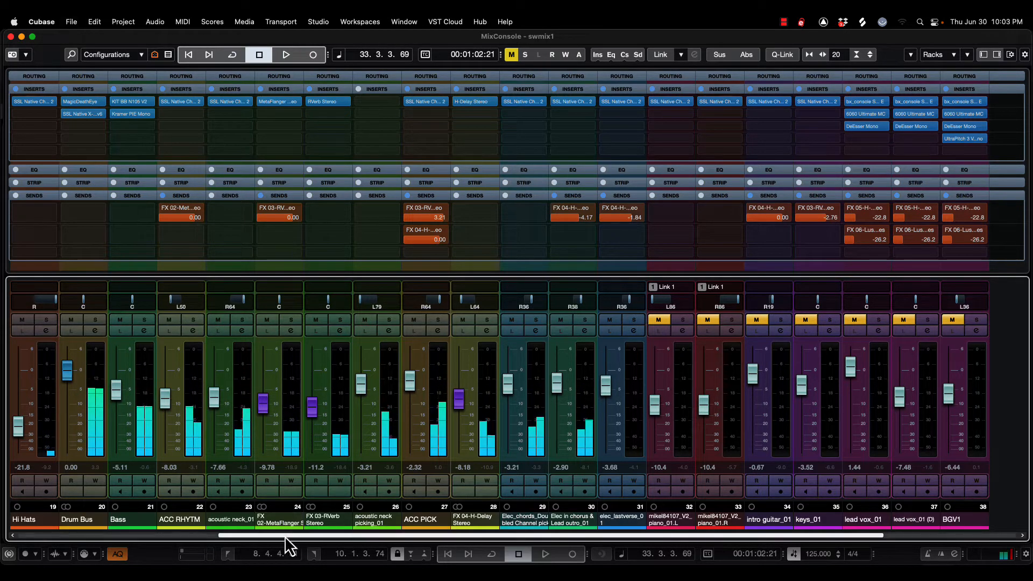
{"action": "left_click_drag", "start_coordinate": [262, 538], "coordinate": [380, 534]}
{"action": "key", "text": "space"}
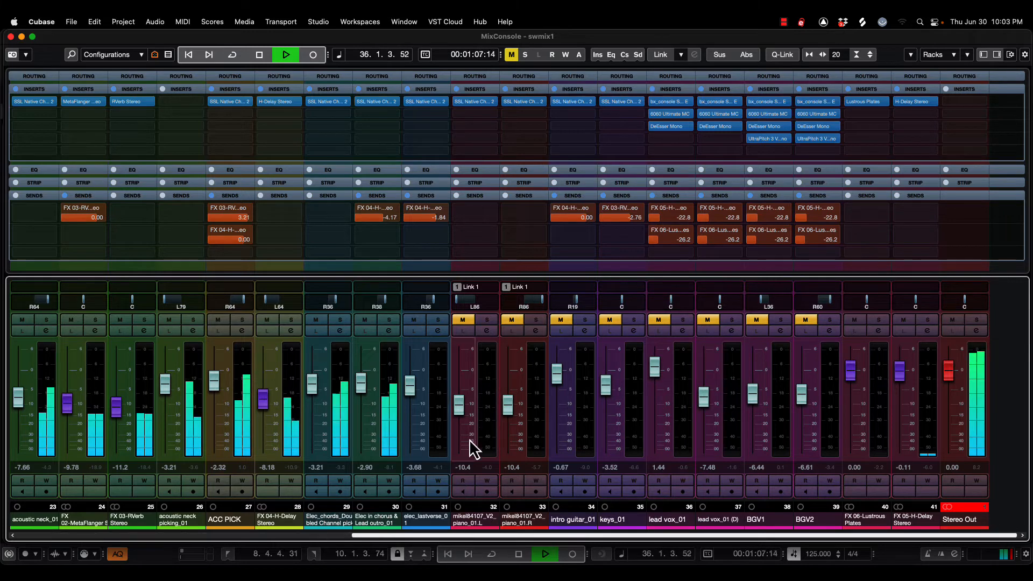
{"action": "left_click", "coordinate": [463, 322]}
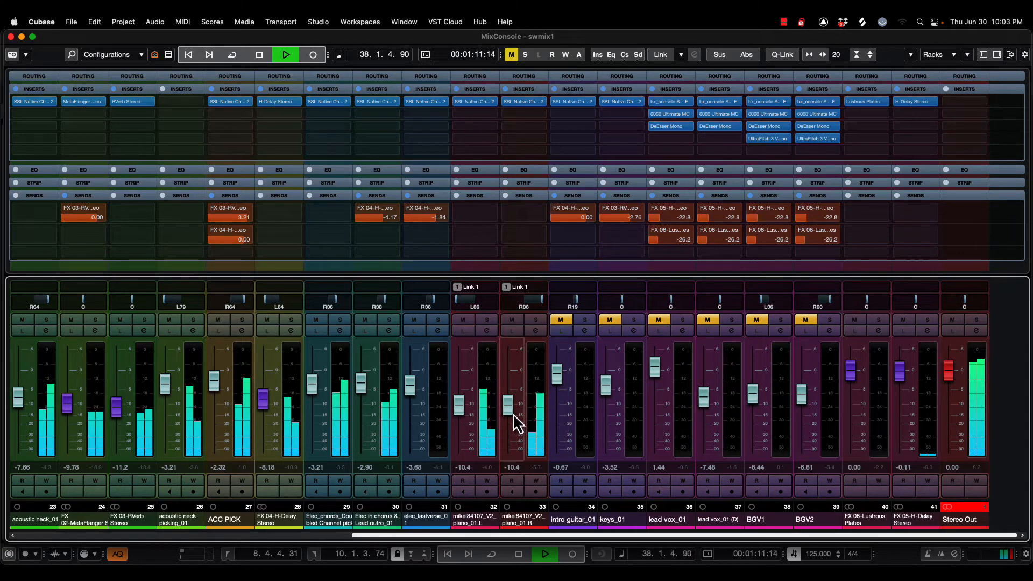
- Play from the start of the song, briefly solo the linked piano channels and raise their level to -9.98
{"action": "key", "text": "space"}
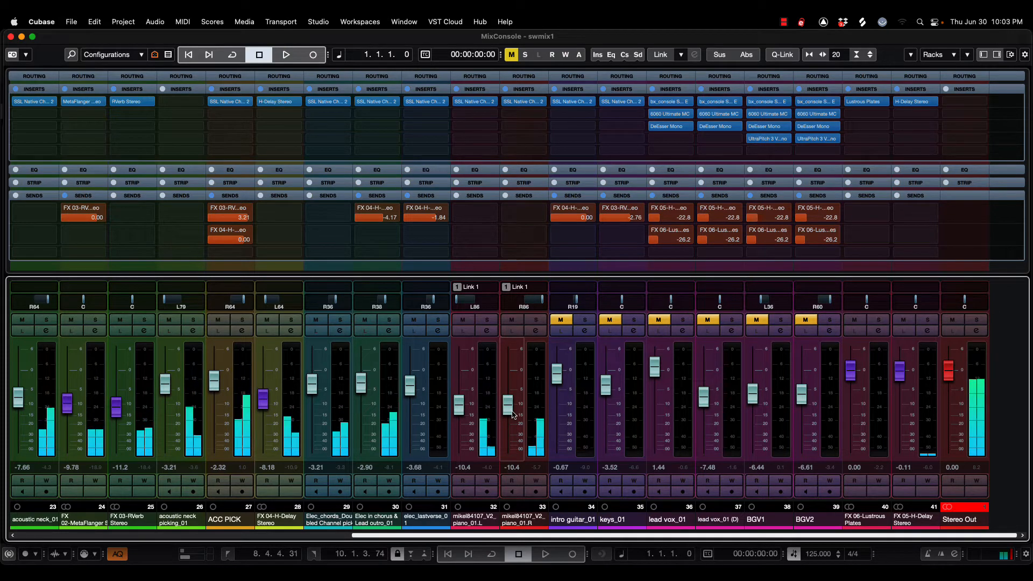
{"action": "key", "text": "Home"}
{"action": "key", "text": "space"}
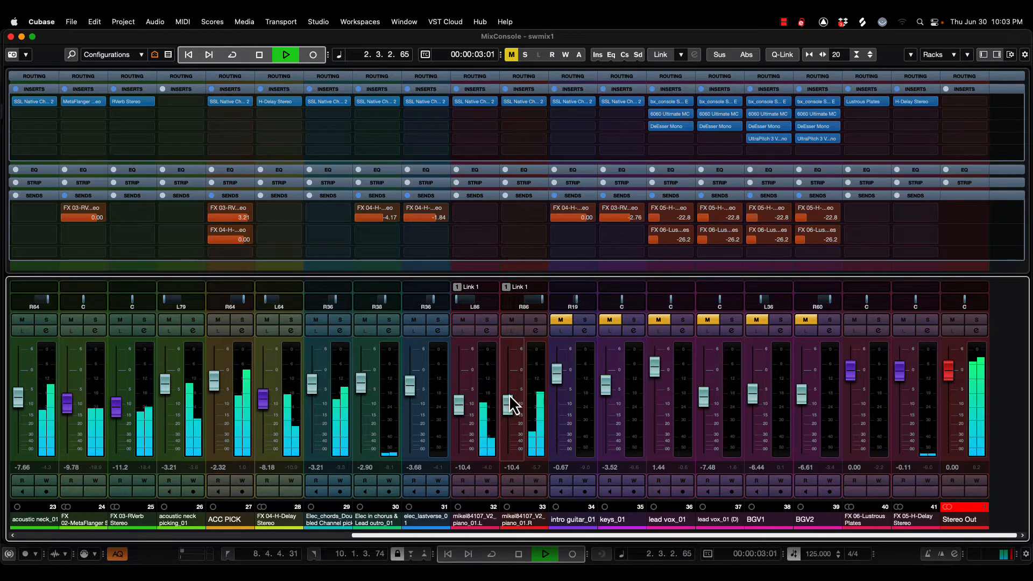
{"action": "left_click", "coordinate": [537, 320]}
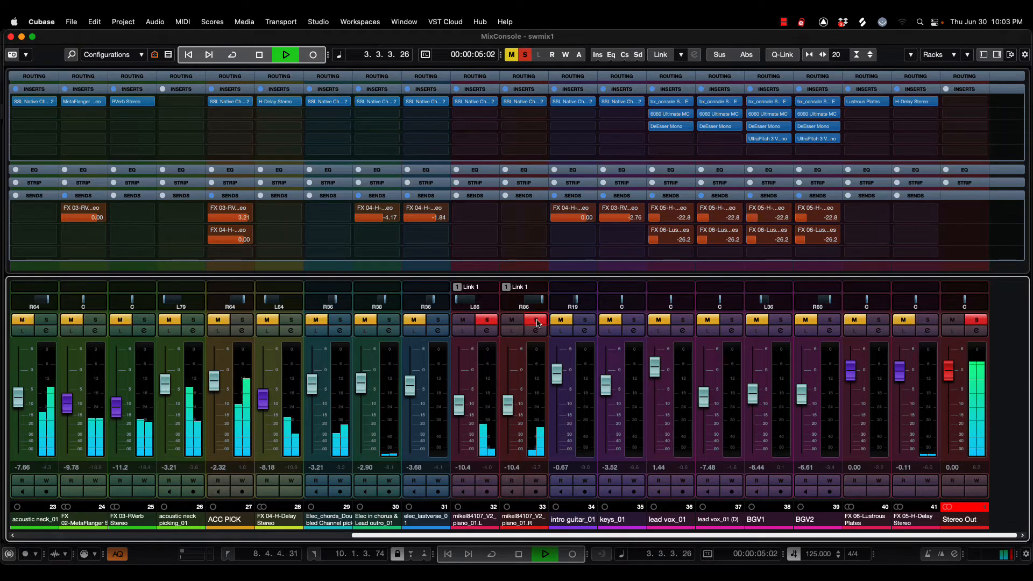
{"action": "left_click", "coordinate": [537, 320]}
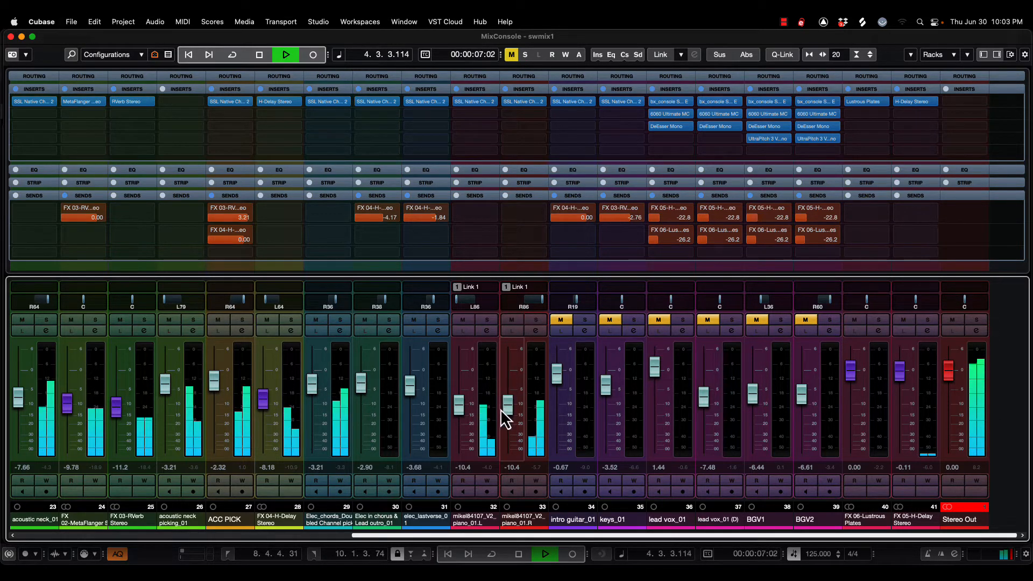
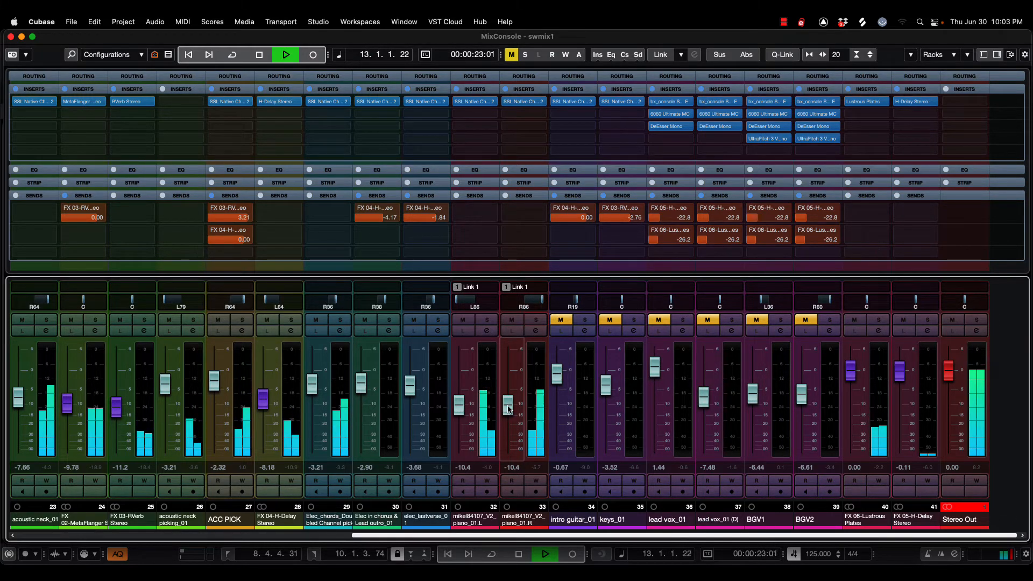
{"action": "left_click", "coordinate": [508, 408]}
{"action": "mouse_move", "coordinate": [508, 409]}
{"action": "left_mouse_down"}
{"action": "mouse_move", "coordinate": [510, 425]}
{"action": "mouse_move", "coordinate": [508, 409]}
{"action": "left_mouse_up"}
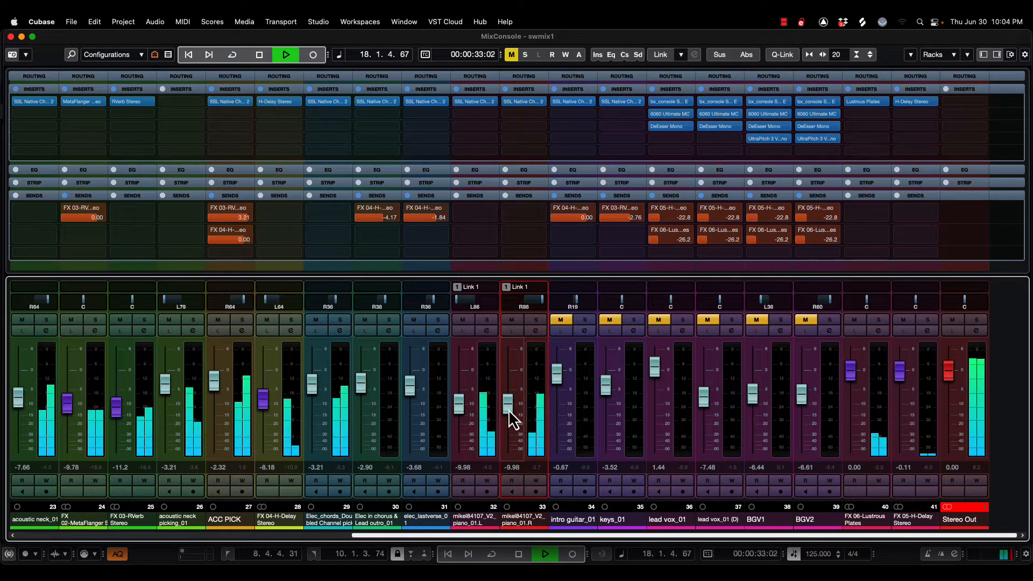
- Unmute intro guitar_01 and pan it to L17, soloing it briefly during playback from the start of the song
{"action": "left_click", "coordinate": [560, 321]}
{"action": "key", "text": "space"}
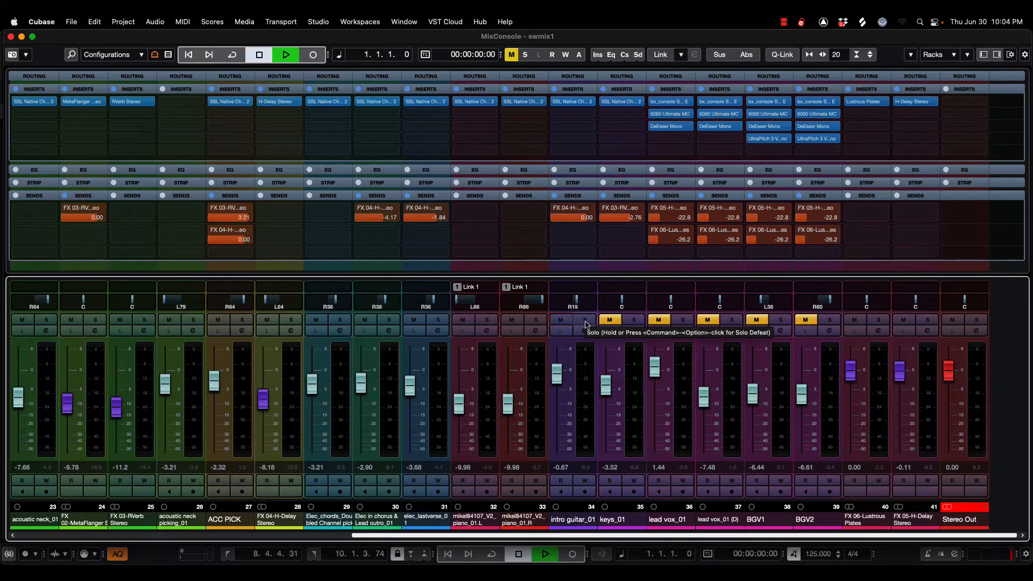
{"action": "key", "text": "space"}
{"action": "left_click", "coordinate": [585, 321]}
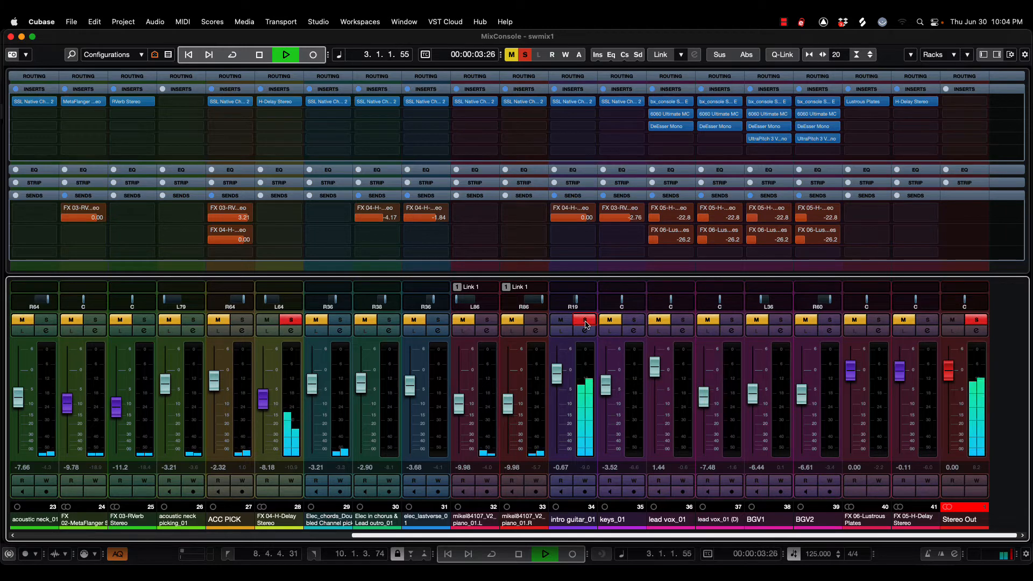
{"action": "left_click", "coordinate": [585, 322]}
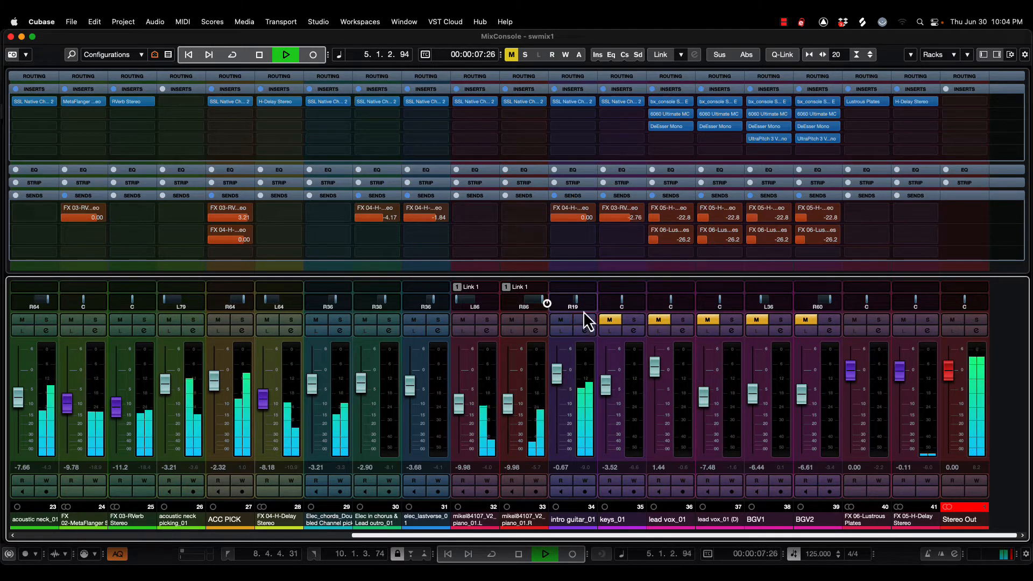
{"action": "mouse_move", "coordinate": [578, 301]}
{"action": "left_mouse_down"}
{"action": "mouse_move", "coordinate": [555, 301]}
{"action": "mouse_move", "coordinate": [572, 302]}
{"action": "left_mouse_up"}
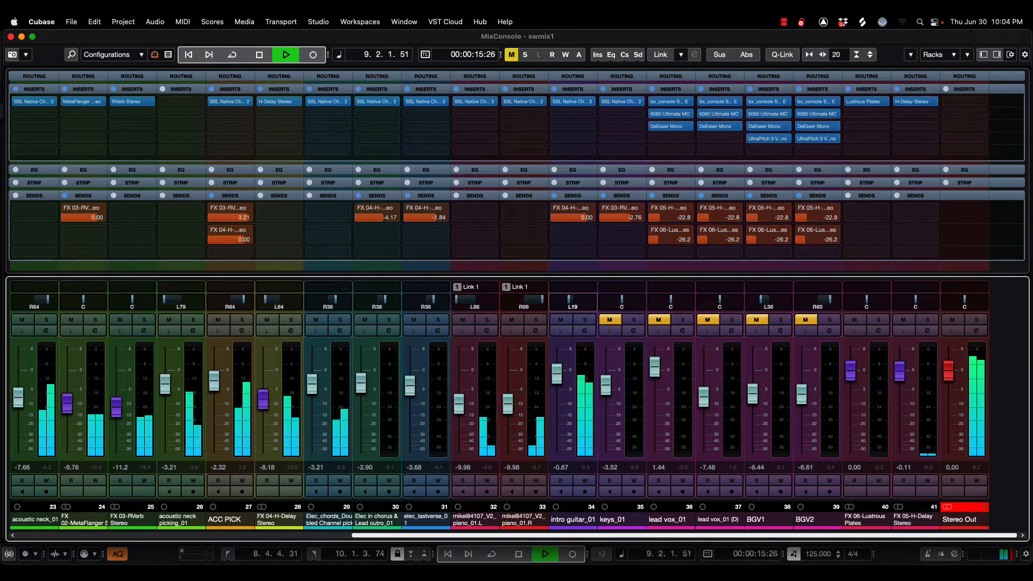
{"action": "left_click", "coordinate": [557, 381]}
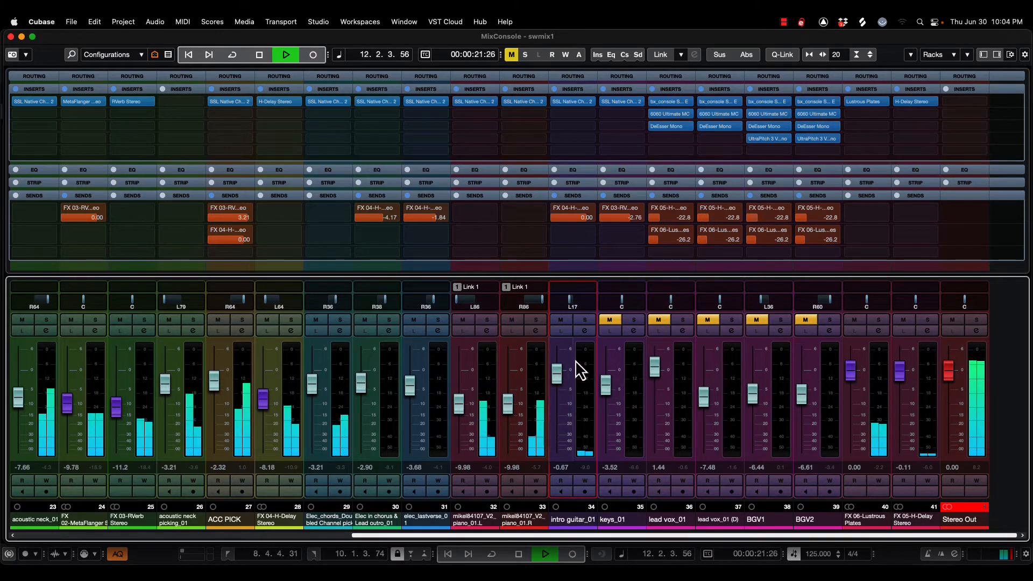
- Unmute keys_01 and lower its level to -9.78 against the mix
{"action": "left_click", "coordinate": [612, 320]}
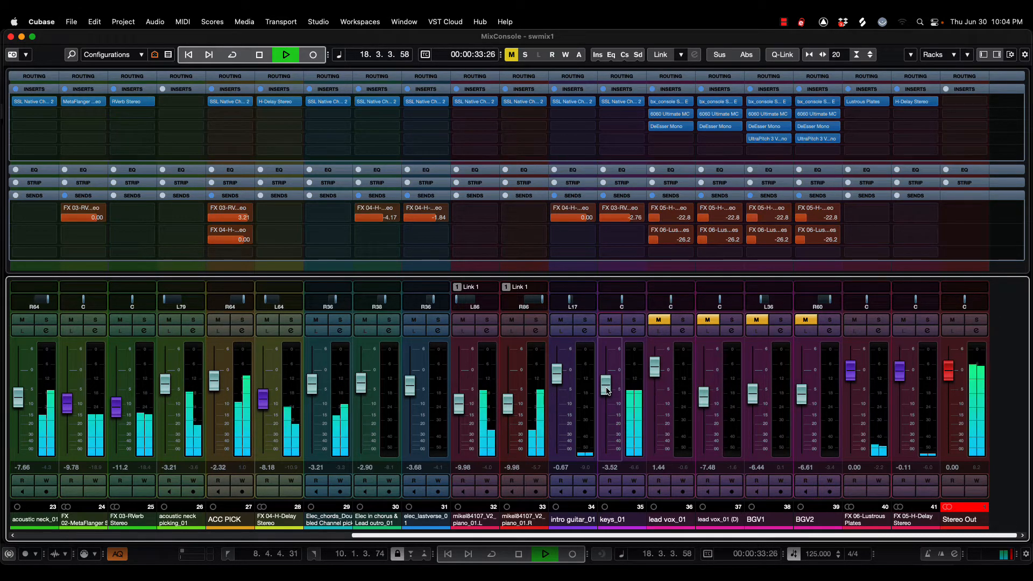
{"action": "left_click_drag", "start_coordinate": [607, 391], "coordinate": [606, 399]}
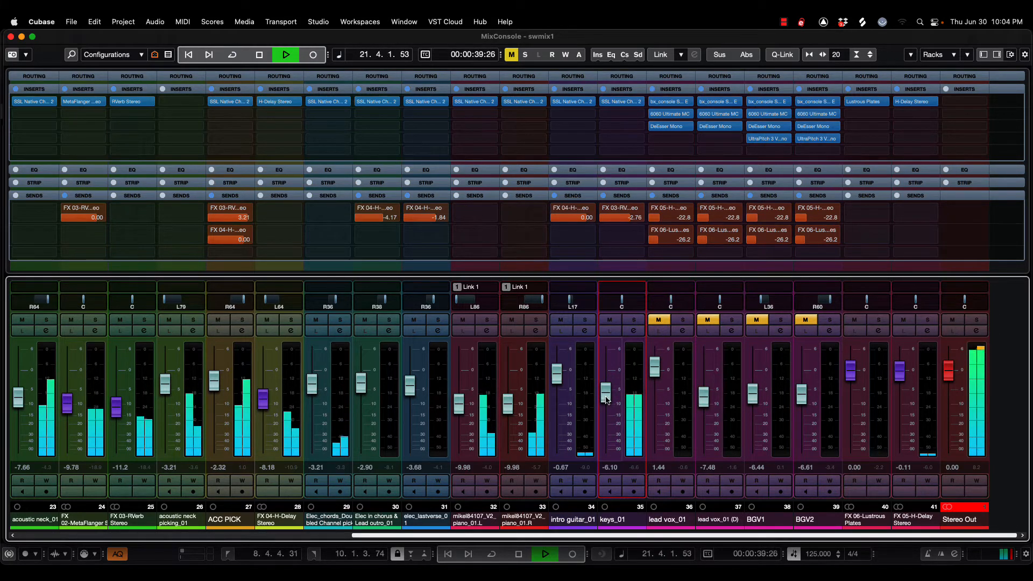
{"action": "left_click_drag", "start_coordinate": [606, 399], "coordinate": [607, 401]}
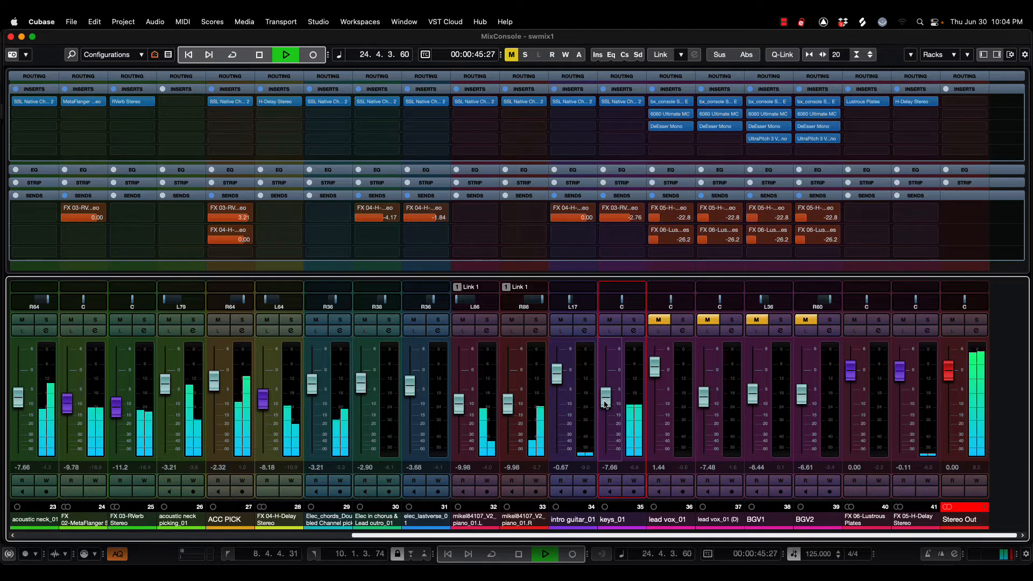
{"action": "scroll", "coordinate": [604, 411], "scroll_direction": "down", "scroll_amount": 2}
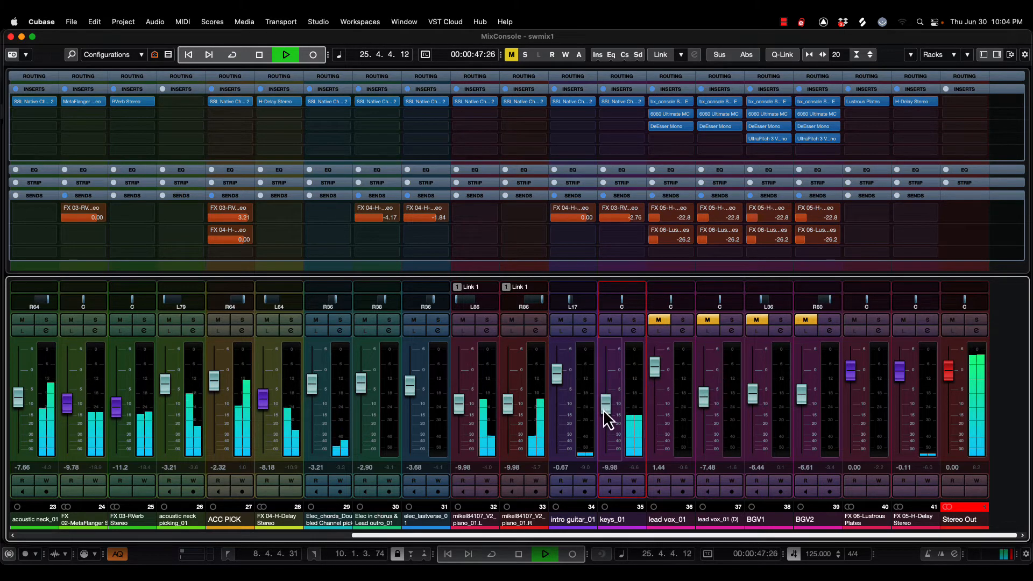
{"action": "scroll", "coordinate": [605, 414], "scroll_direction": "up", "scroll_amount": 1}
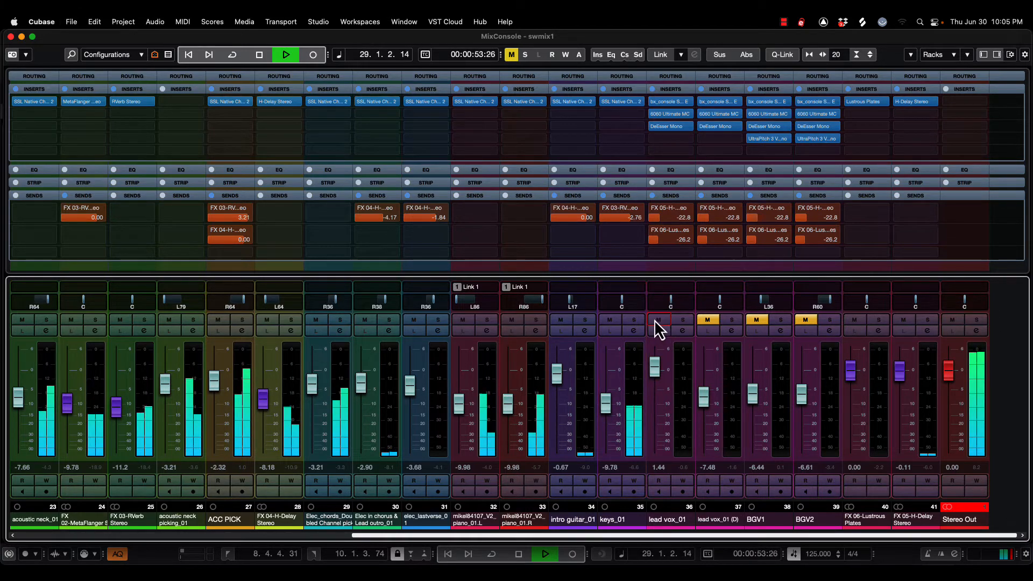
- Bring lead vox_01 into the mix unmuted and raise its level to 1.62
{"action": "left_click", "coordinate": [656, 371]}
{"action": "scroll", "coordinate": [656, 371], "scroll_direction": "up", "scroll_amount": 2}
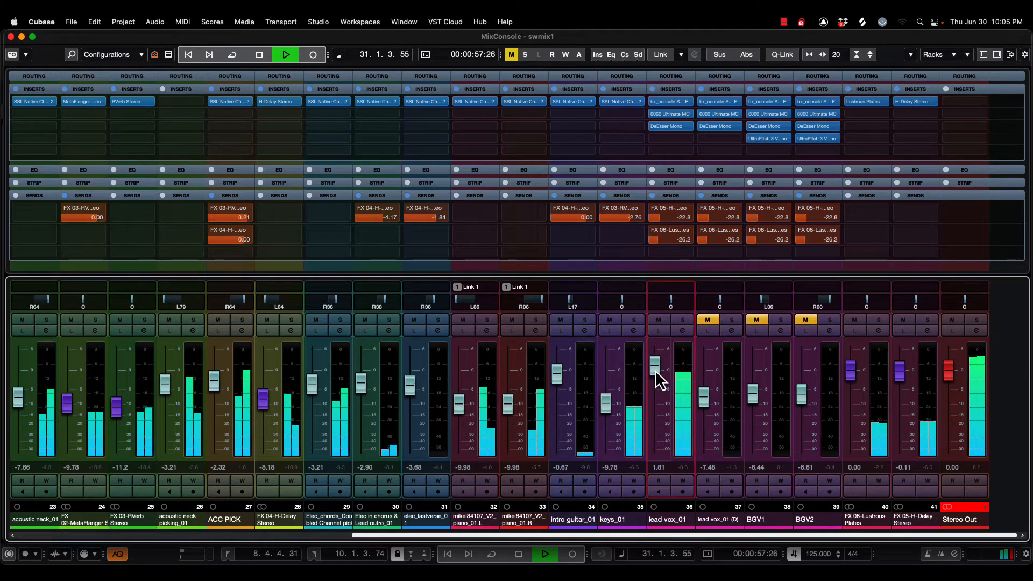
{"action": "scroll", "coordinate": [656, 372], "scroll_direction": "down", "scroll_amount": 2}
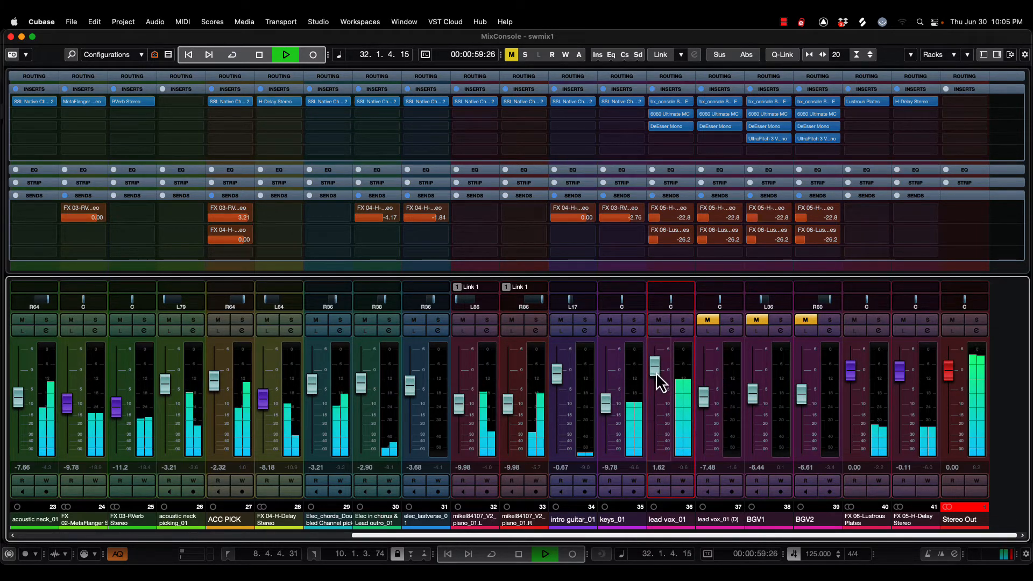
- Unmute lead vox_01 (D) and route both lead vocal channels into a new stereo group channel named LV BUs, output to Stereo Out
{"action": "left_click", "coordinate": [708, 319]}
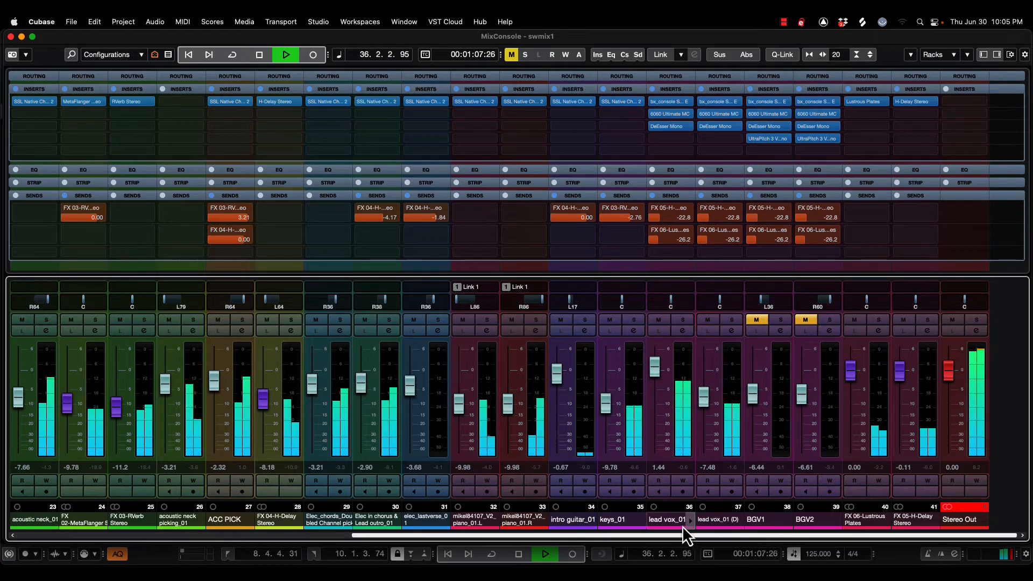
{"action": "left_click", "coordinate": [666, 520]}
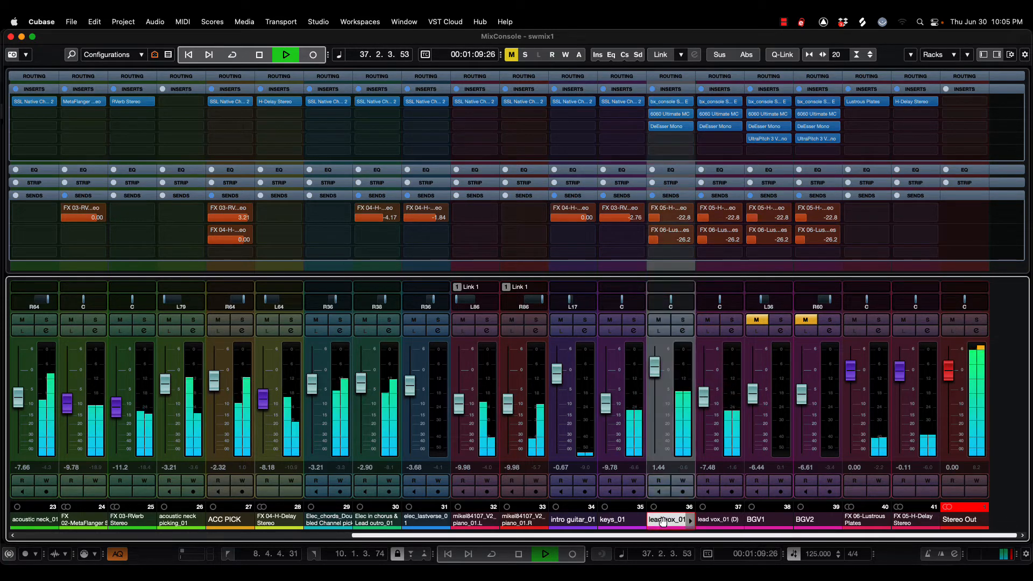
{"action": "left_click", "coordinate": [712, 521], "text": "shift"}
{"action": "right_click", "coordinate": [712, 520]}
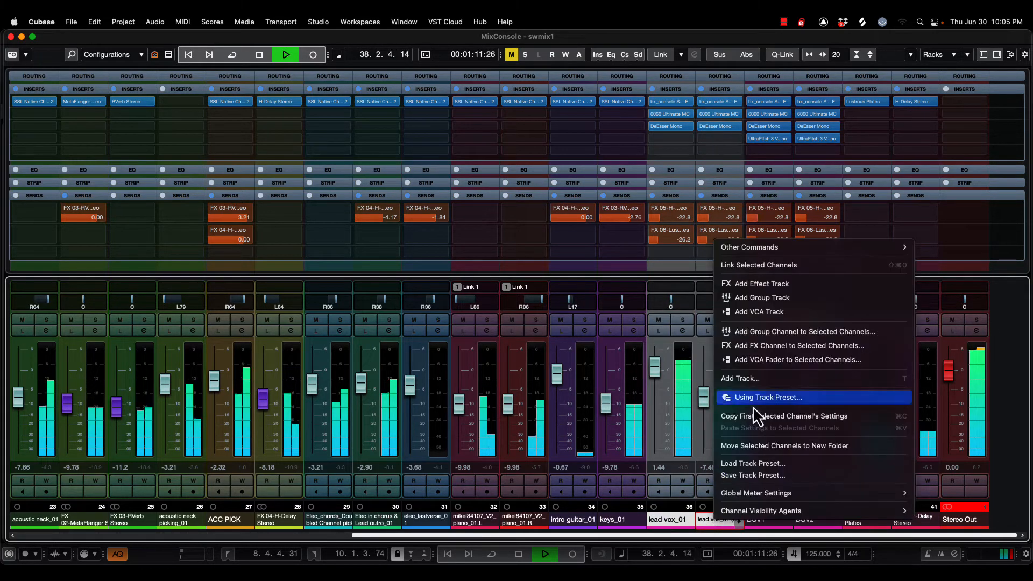
{"action": "left_click", "coordinate": [776, 335]}
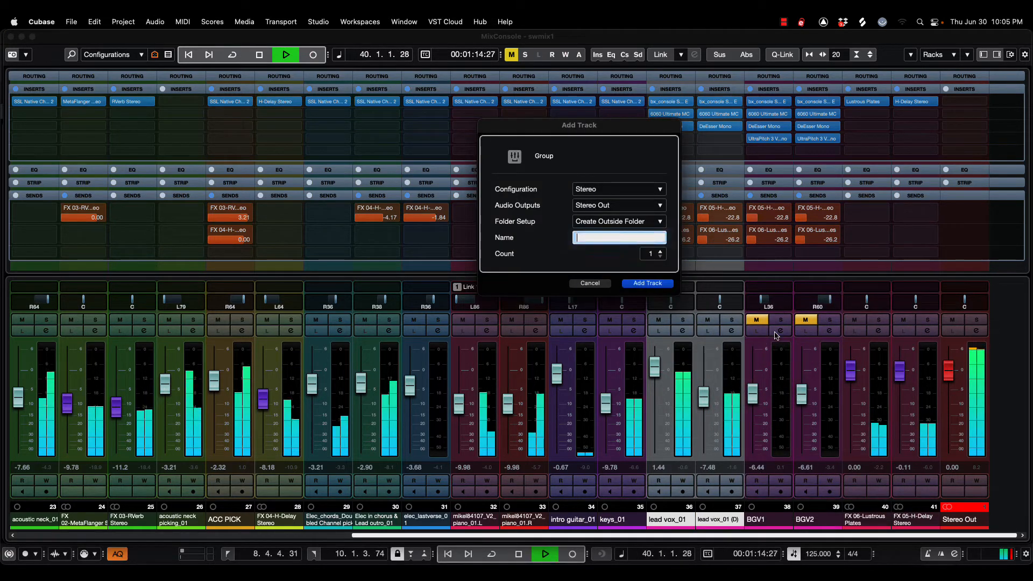
{"action": "left_click", "coordinate": [629, 205]}
{"action": "left_click", "coordinate": [606, 147]}
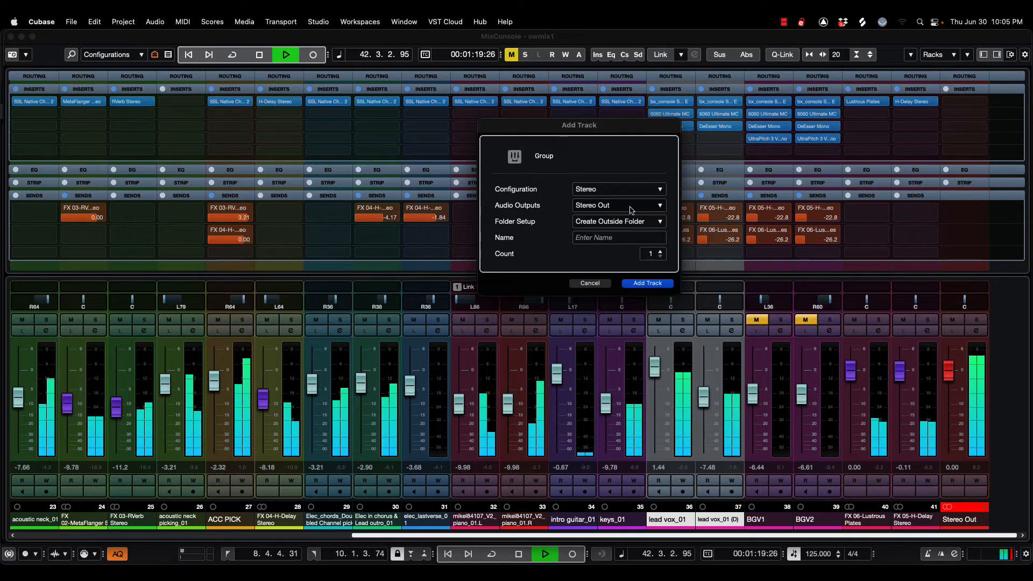
{"action": "left_click", "coordinate": [607, 239]}
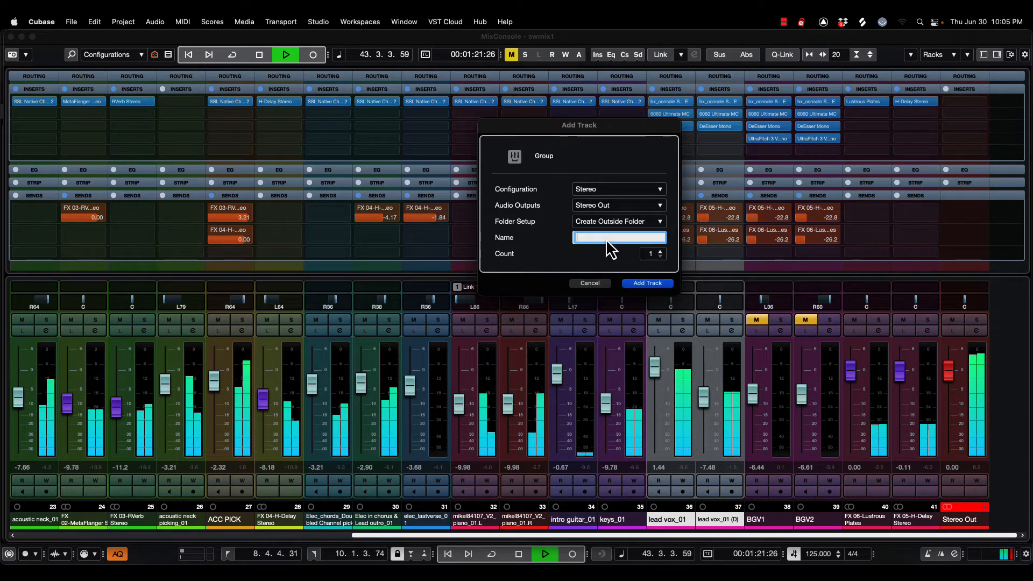
{"action": "type", "text": "LV BU"}
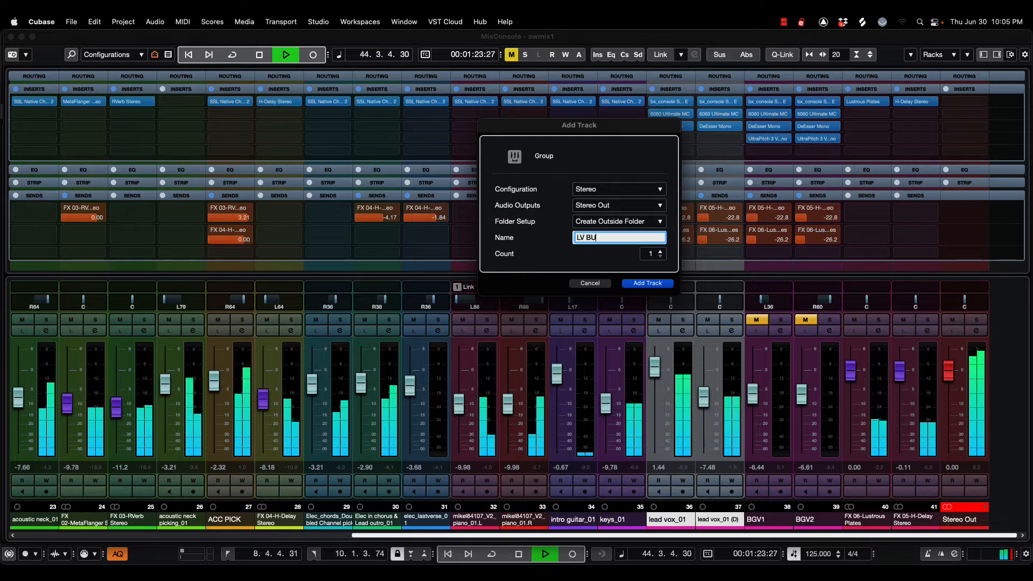
{"action": "type", "text": "s"}
{"action": "key", "text": "Return"}
- Play from about bar 9, just before the lead vocal enters, and lower lead vox_01 (D) to -12.2
{"action": "key", "text": "space"}
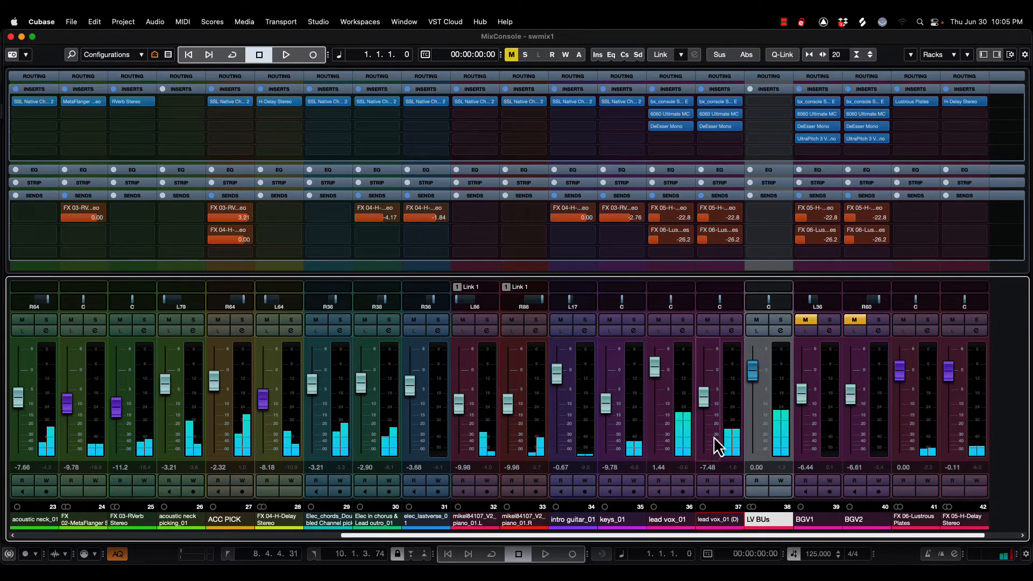
{"action": "key", "text": "space"}
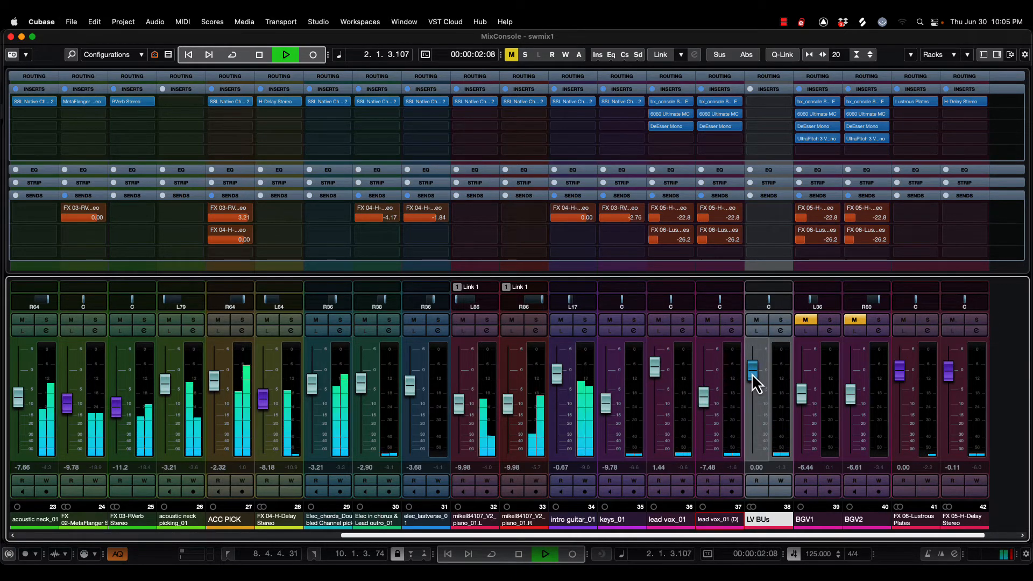
{"action": "key", "text": "F3"}
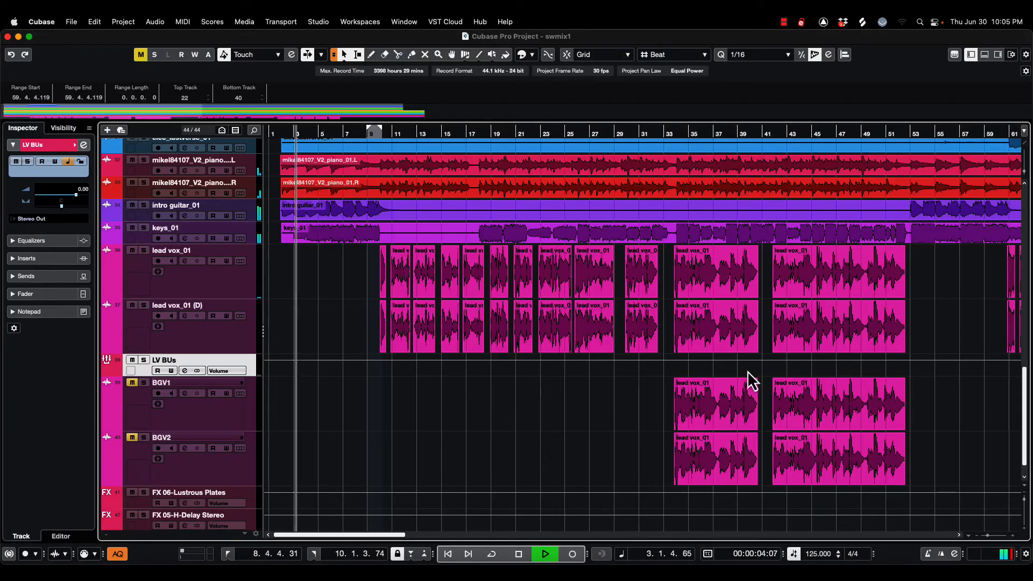
{"action": "left_click", "coordinate": [375, 134]}
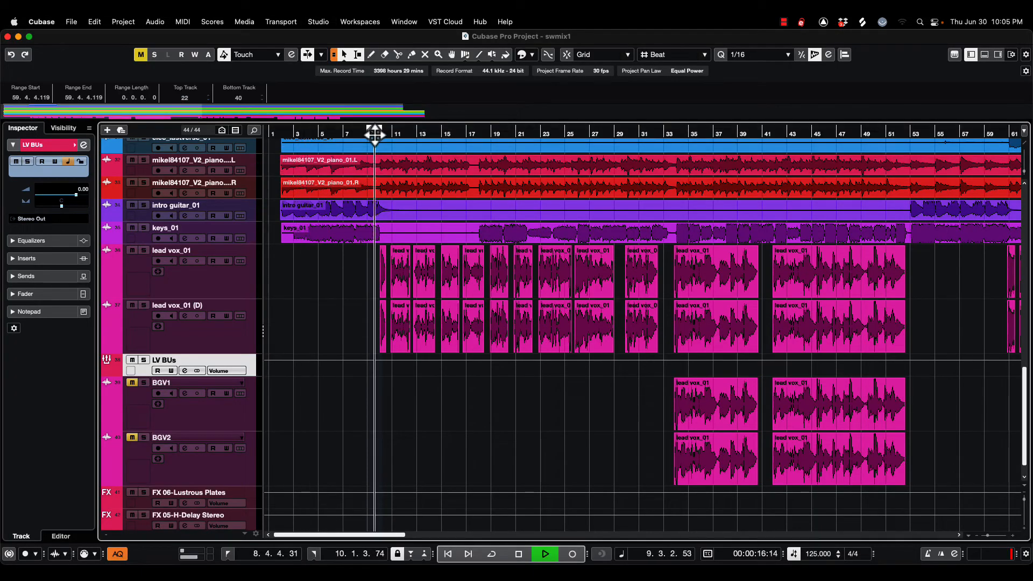
{"action": "key", "text": "F3"}
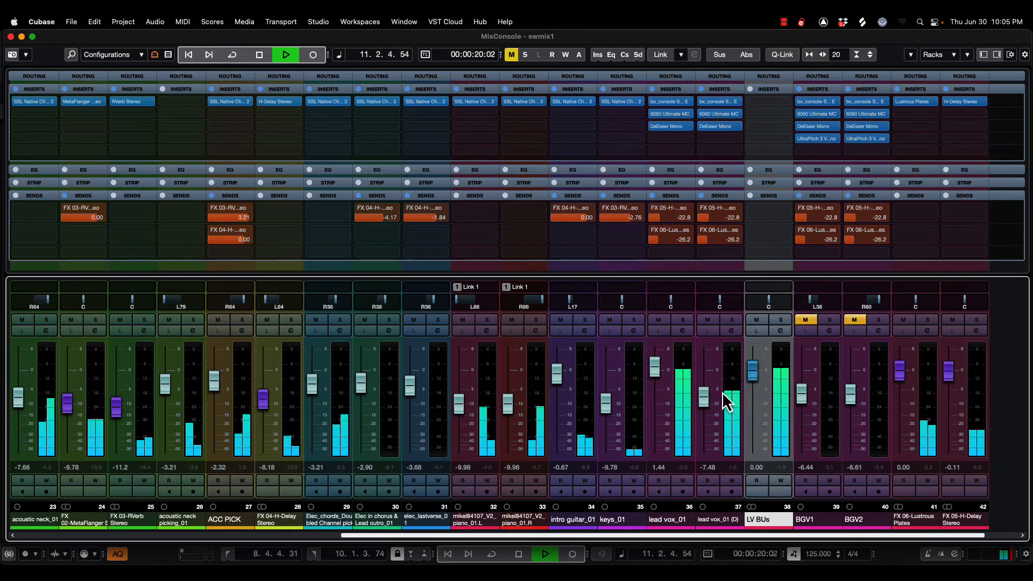
{"action": "mouse_move", "coordinate": [704, 397]}
{"action": "left_mouse_down"}
{"action": "mouse_move", "coordinate": [707, 421]}
{"action": "mouse_move", "coordinate": [702, 412]}
{"action": "left_mouse_up"}
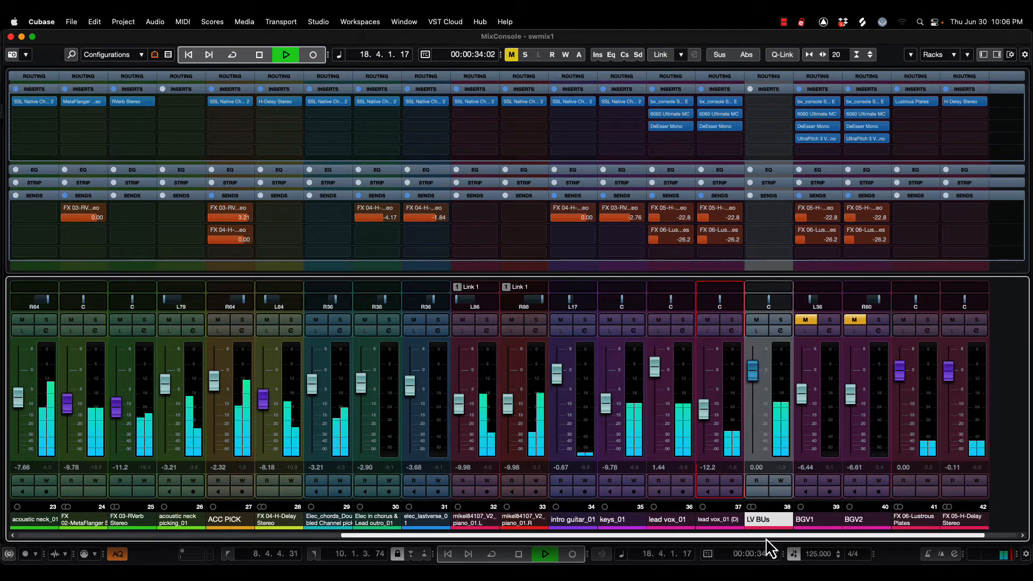
- Unmute BGV1 and BGV2 during playback from the first chorus near bar 33 and raise BGV1 to -6.10
{"action": "left_click_drag", "start_coordinate": [766, 538], "coordinate": [881, 534]}
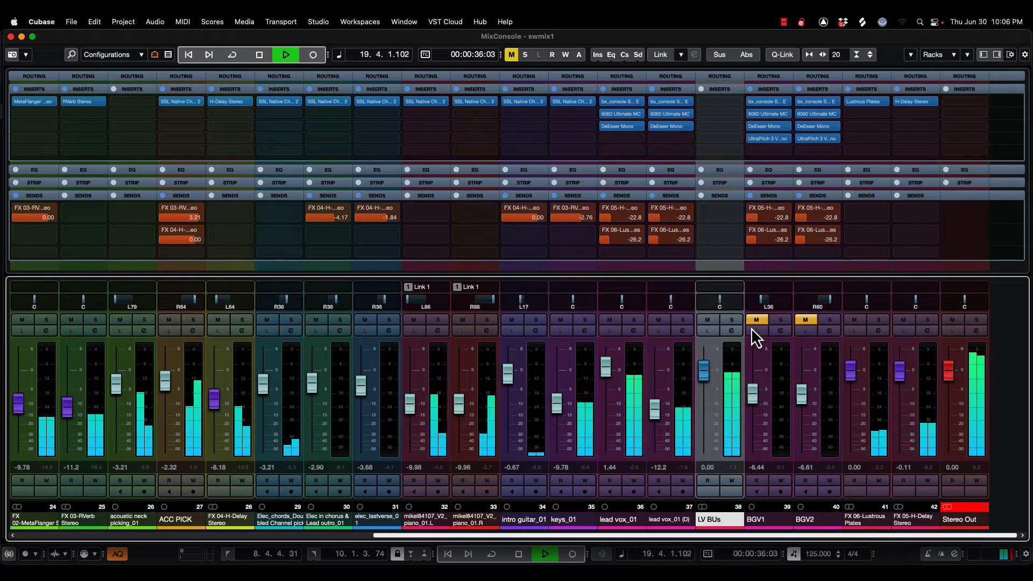
{"action": "key", "text": "F3"}
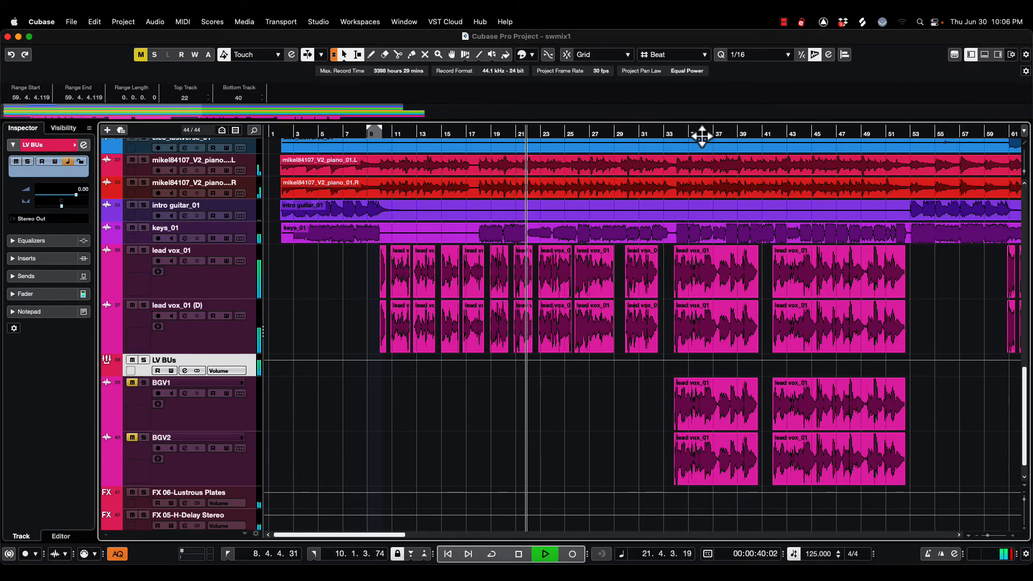
{"action": "left_click", "coordinate": [684, 133]}
{"action": "left_click_drag", "start_coordinate": [679, 132], "coordinate": [669, 134]}
{"action": "key", "text": "F3"}
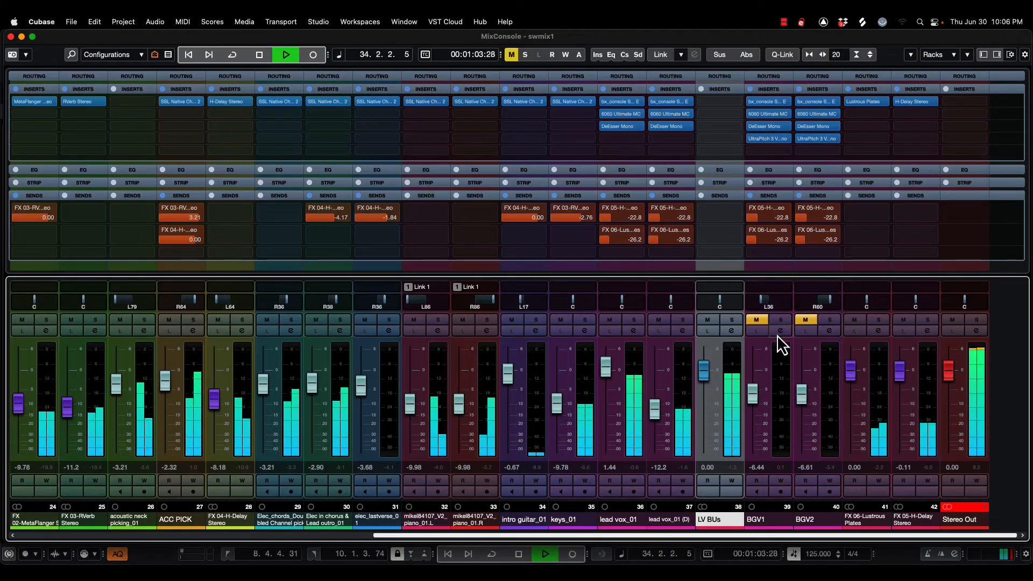
{"action": "left_click", "coordinate": [762, 322]}
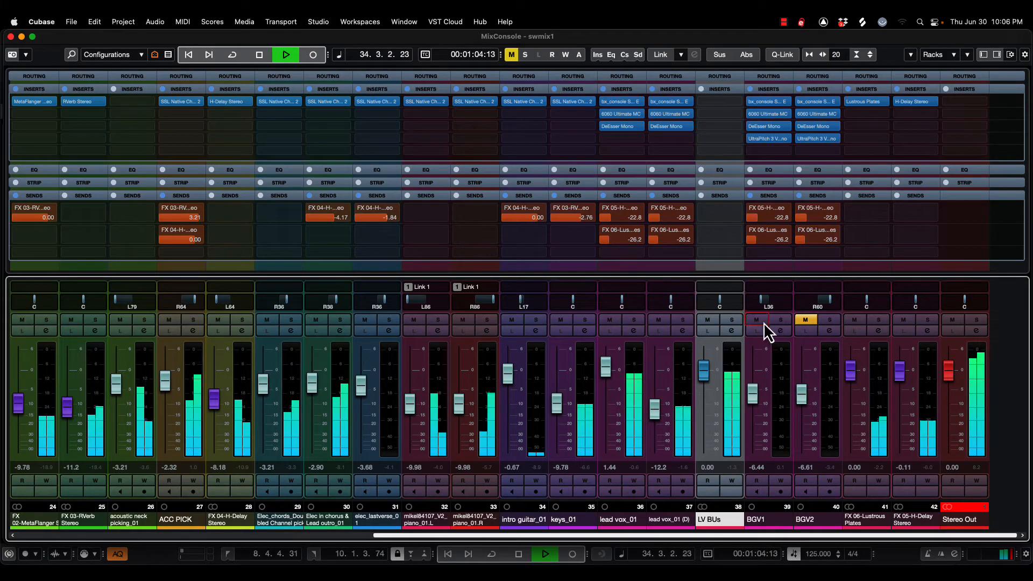
{"action": "left_click", "coordinate": [805, 319]}
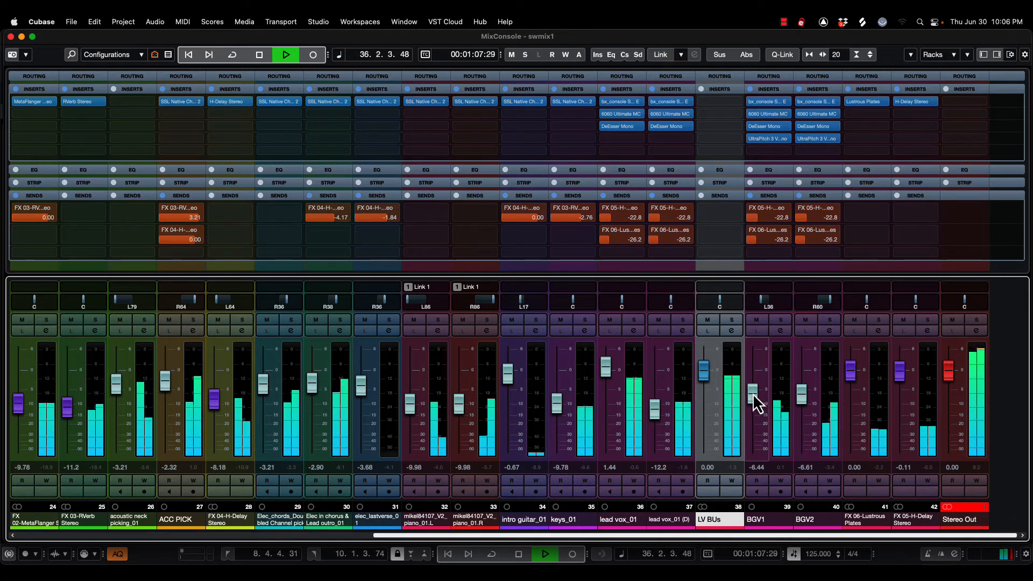
{"action": "left_click_drag", "start_coordinate": [754, 396], "coordinate": [751, 392]}
{"action": "left_click", "coordinate": [801, 395]}
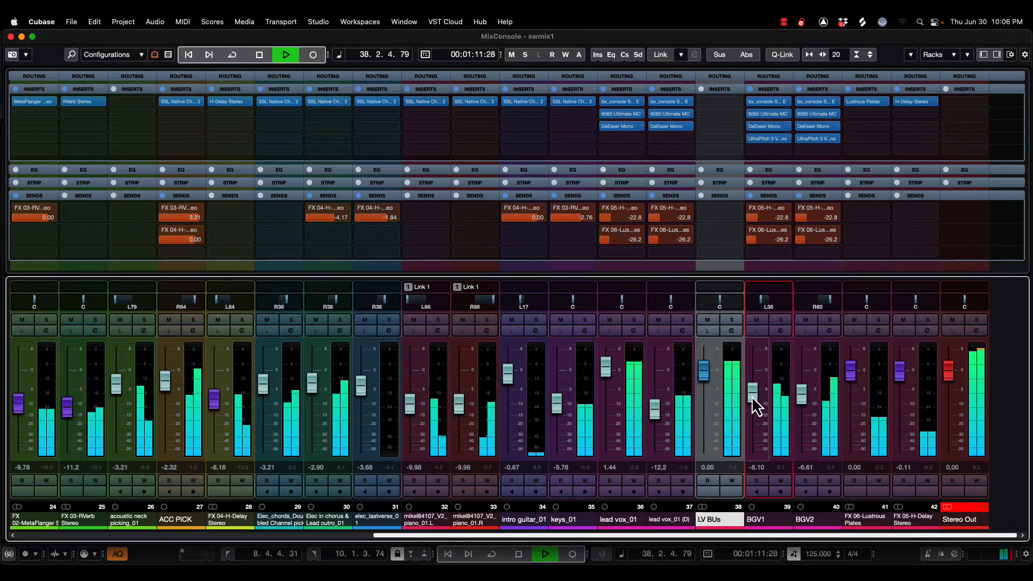
- Locate the elec_lastverse_01 part on the timeline and play the mix from about bar 60 to check its balance
{"action": "key", "text": "F3"}
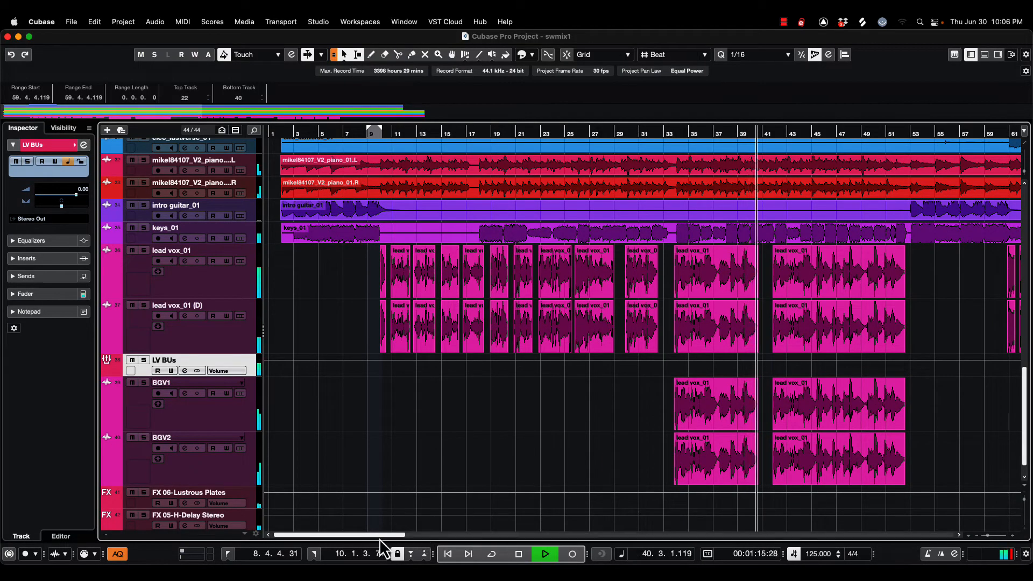
{"action": "scroll", "coordinate": [479, 489], "scroll_direction": "down", "scroll_amount": 1}
{"action": "scroll", "coordinate": [482, 477], "scroll_direction": "up", "scroll_amount": 15}
{"action": "scroll", "coordinate": [482, 477], "scroll_direction": "down", "scroll_amount": 15}
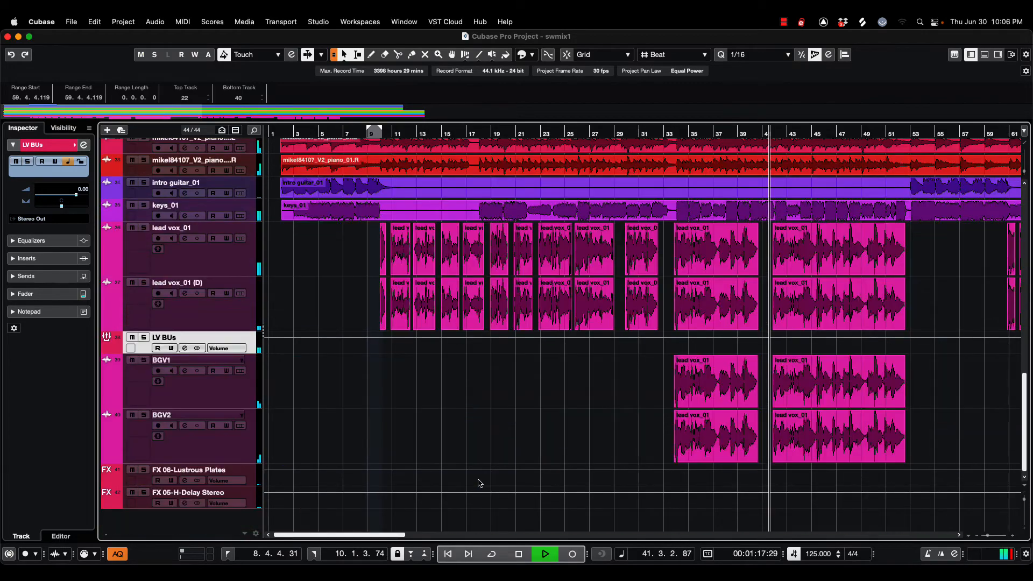
{"action": "scroll", "coordinate": [481, 478], "scroll_direction": "up", "scroll_amount": 10}
{"action": "scroll", "coordinate": [479, 483], "scroll_direction": "down", "scroll_amount": 4}
{"action": "scroll", "coordinate": [480, 482], "scroll_direction": "down", "scroll_amount": 3}
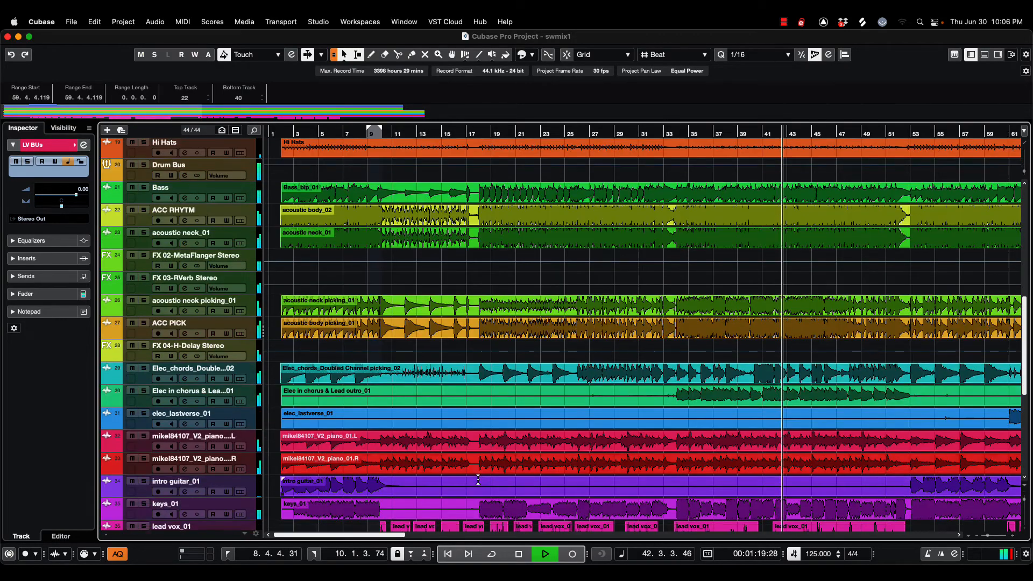
{"action": "key", "text": "space"}
{"action": "left_click_drag", "start_coordinate": [373, 534], "coordinate": [462, 534]}
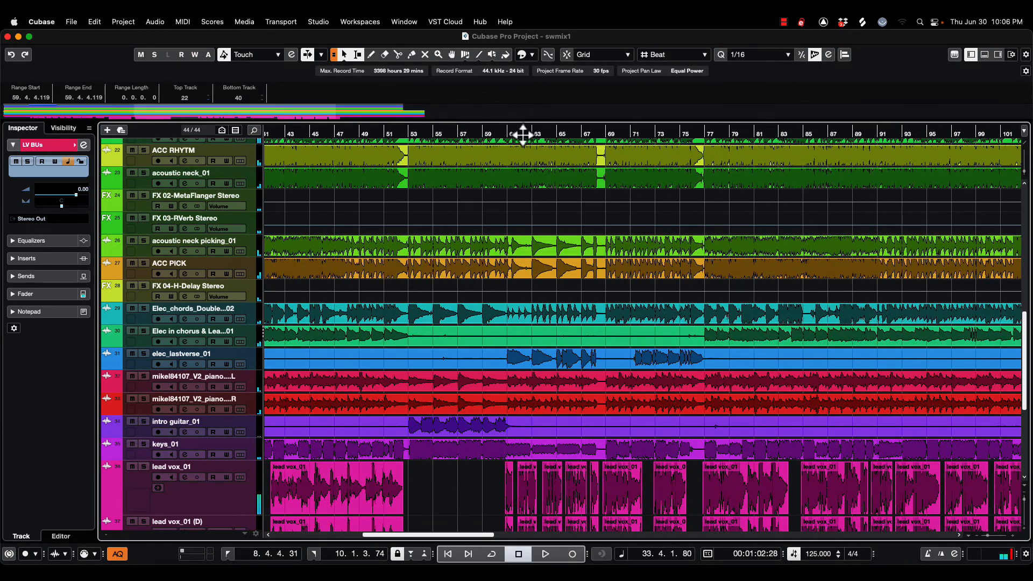
{"action": "left_click", "coordinate": [505, 133]}
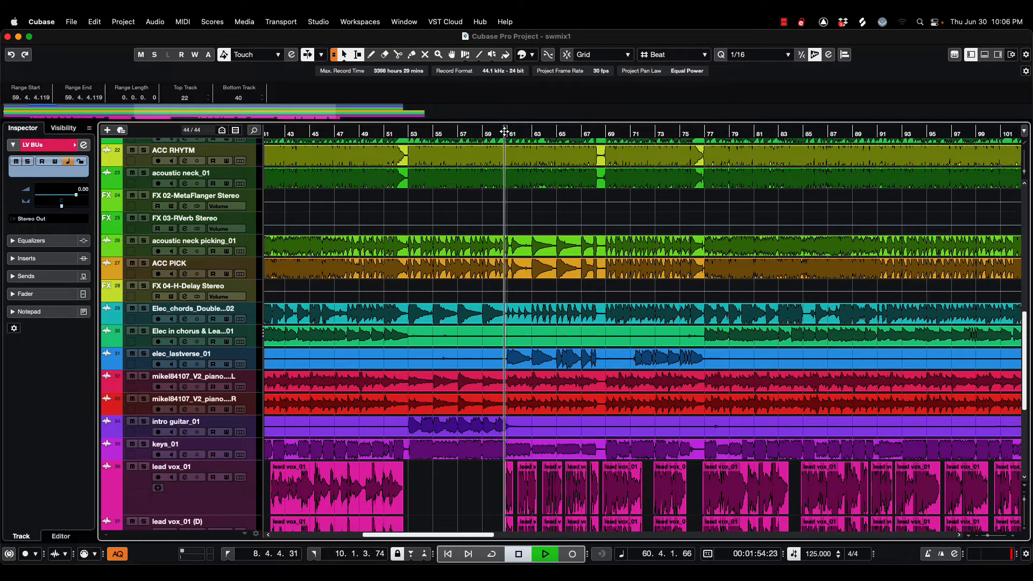
{"action": "key", "text": "F3"}
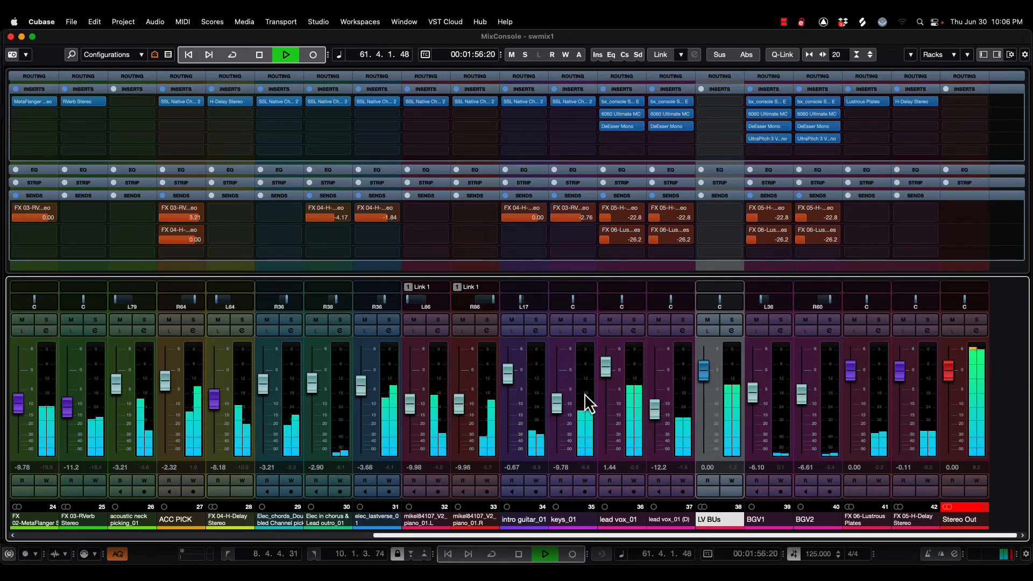
{"action": "mouse_move", "coordinate": [525, 536]}
{"action": "left_mouse_down"}
{"action": "mouse_move", "coordinate": [252, 537]}
{"action": "mouse_move", "coordinate": [524, 539]}
{"action": "left_mouse_up"}
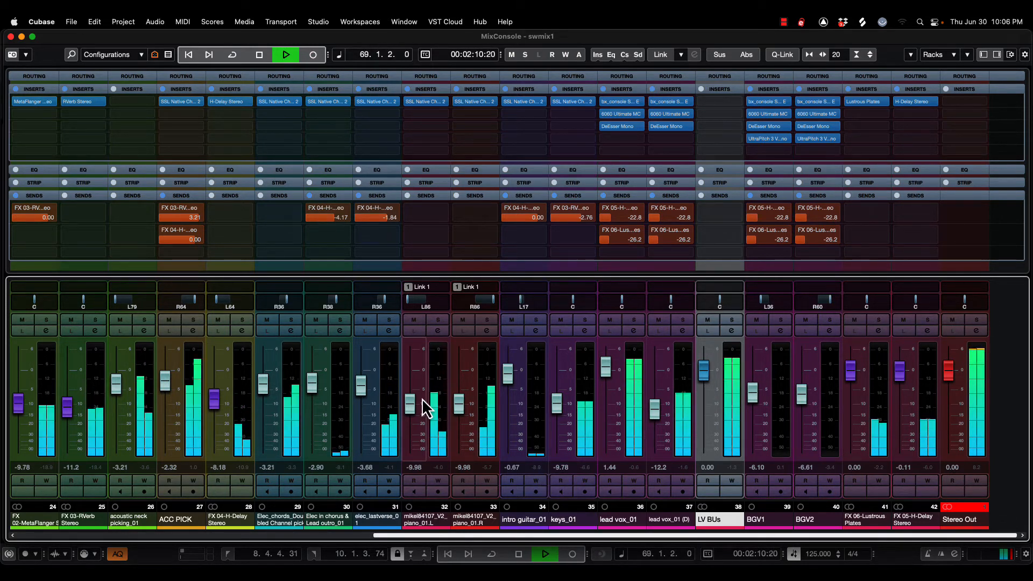
- Replay the last verse from bar 60, briefly solo elec_lastverse_01, and set its level to -4.19
{"action": "key", "text": "space"}
{"action": "key", "text": "space"}
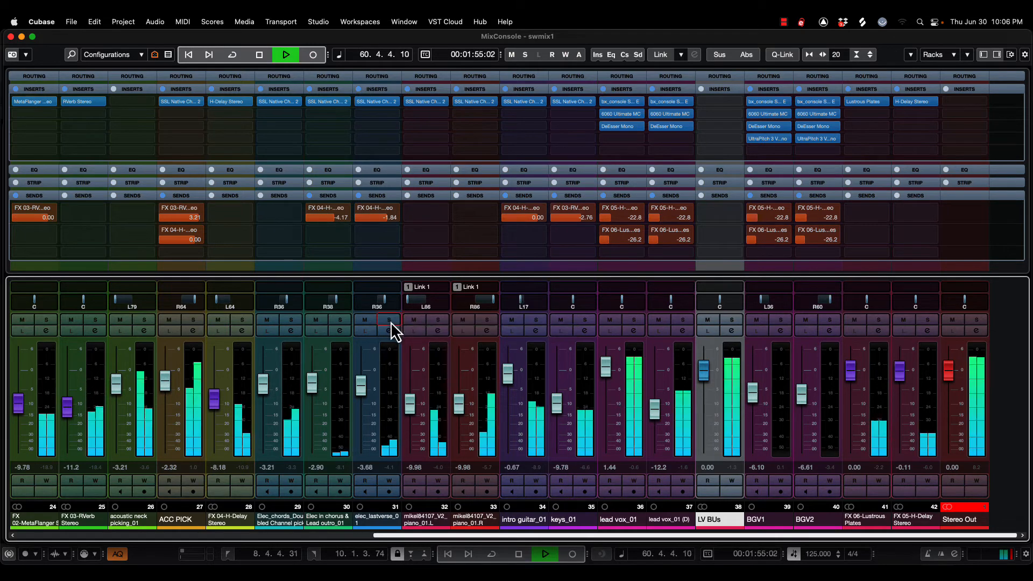
{"action": "left_click", "coordinate": [390, 321]}
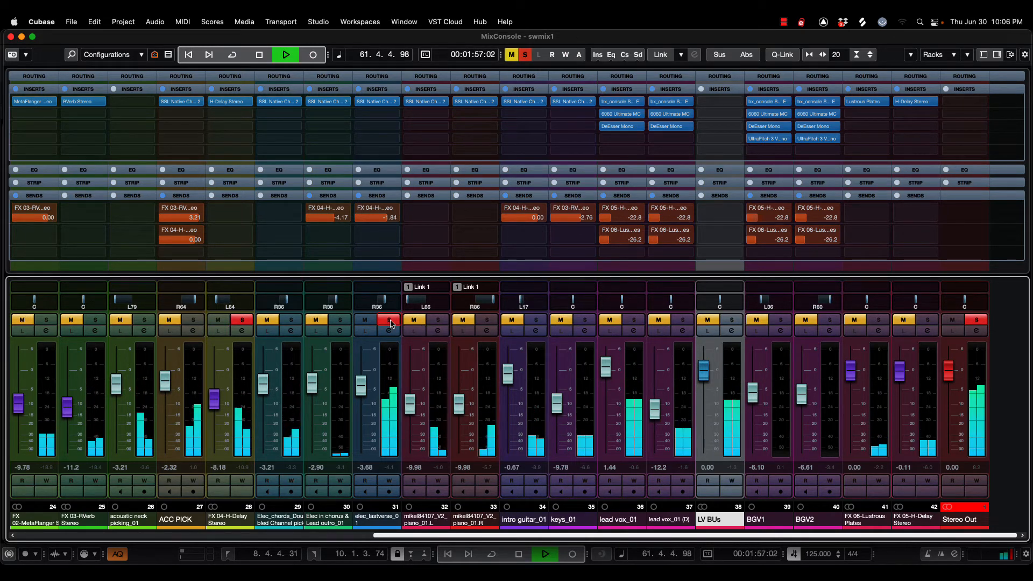
{"action": "left_click", "coordinate": [389, 321]}
{"action": "left_click_drag", "start_coordinate": [362, 414], "coordinate": [365, 391]}
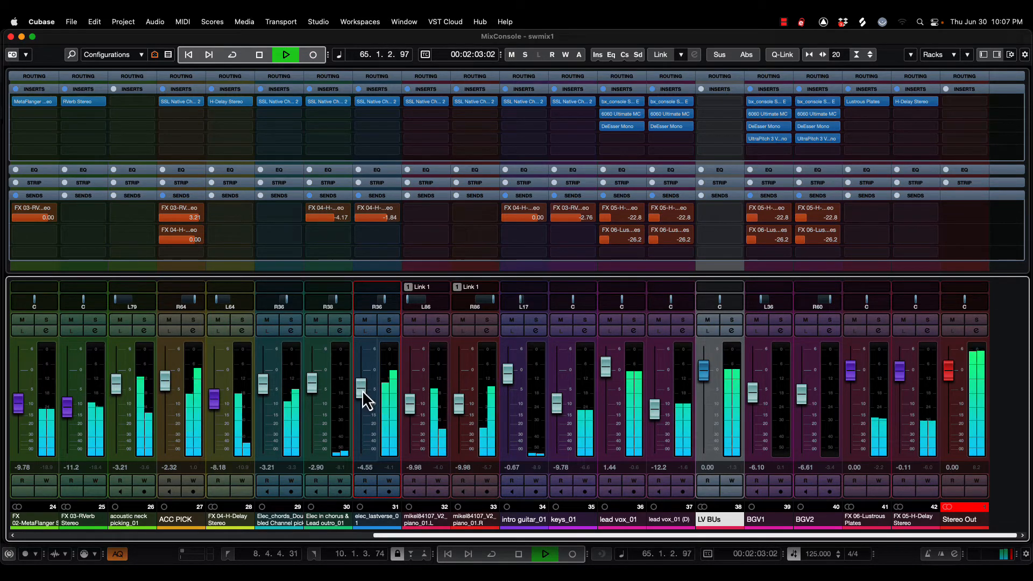
{"action": "left_click_drag", "start_coordinate": [363, 392], "coordinate": [362, 390]}
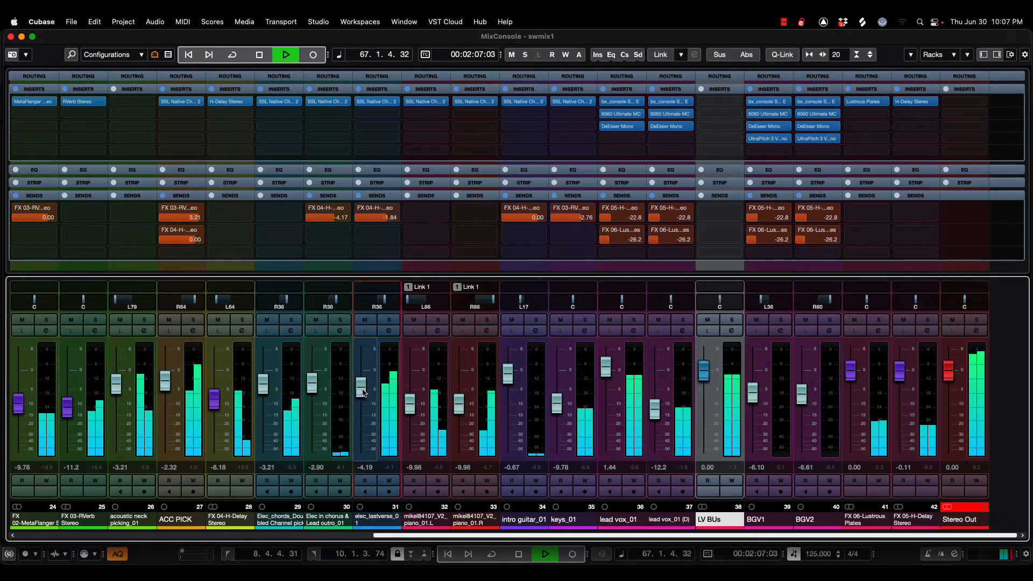
{"action": "key", "text": "space"}
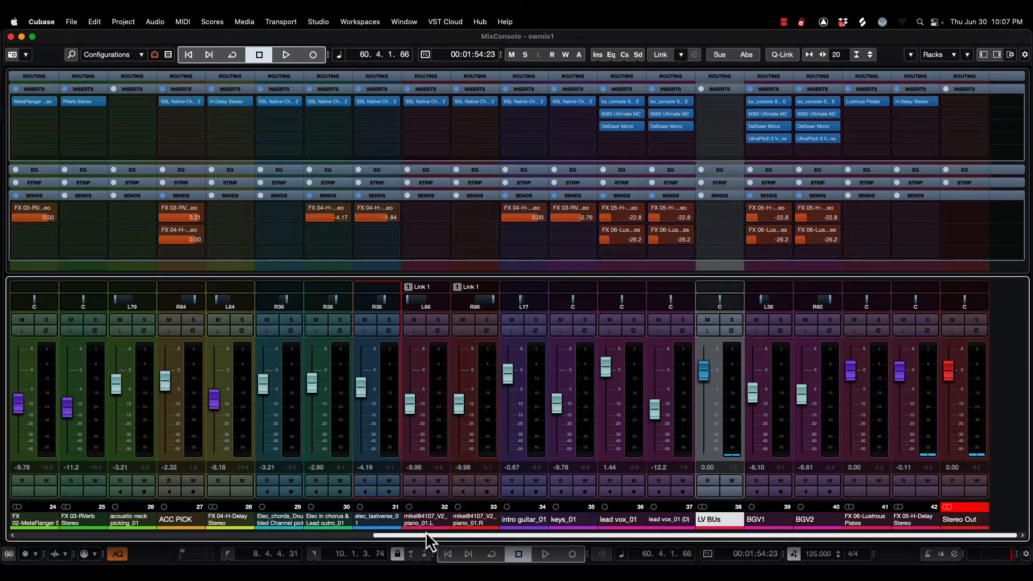
- Place the project cursor on the timeline just past the end of the song's audio, at about bar 130
{"action": "left_click_drag", "start_coordinate": [501, 538], "coordinate": [246, 534]}
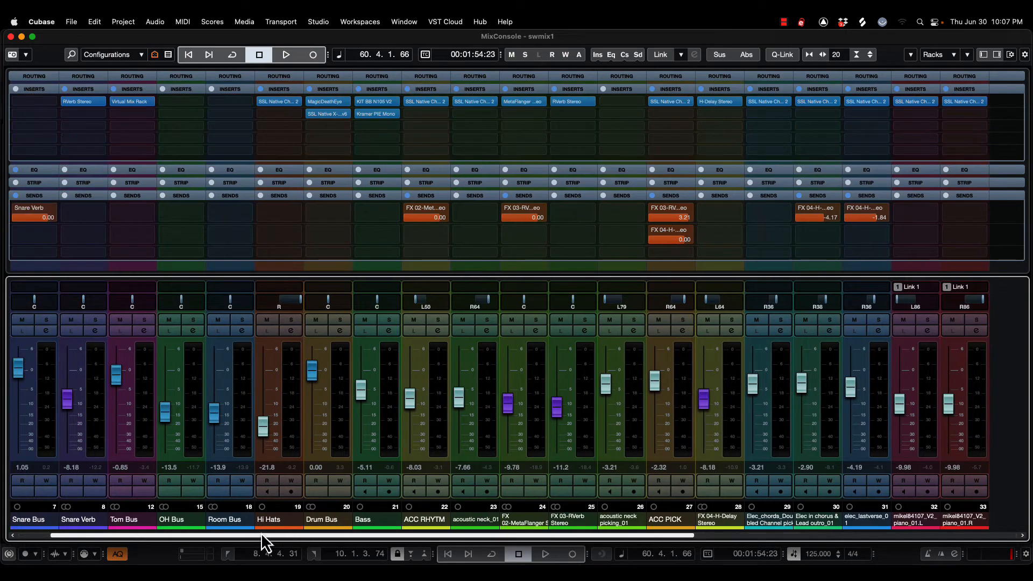
{"action": "key", "text": "F3"}
{"action": "left_click_drag", "start_coordinate": [398, 534], "coordinate": [562, 522]}
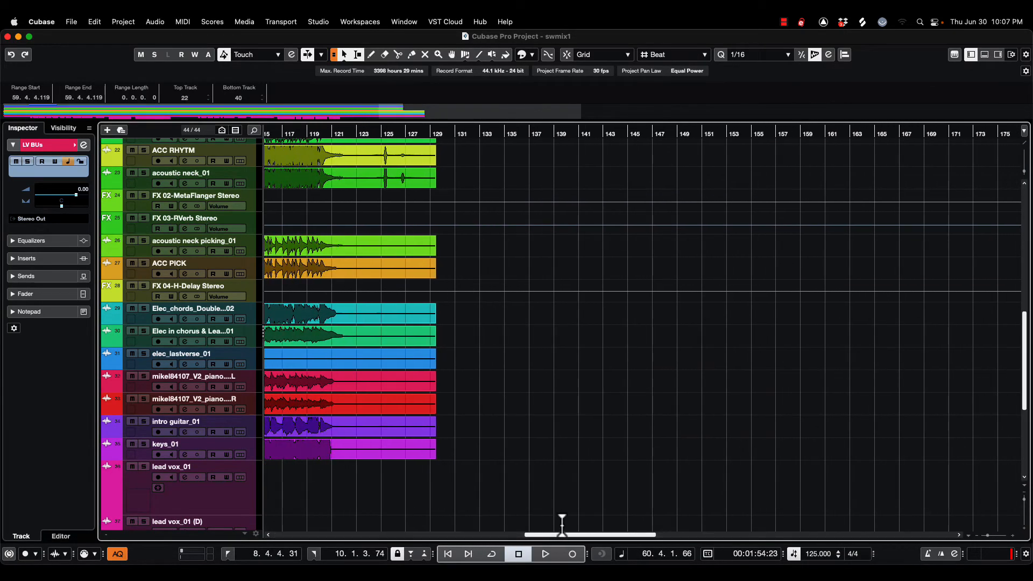
{"action": "left_click", "coordinate": [449, 133]}
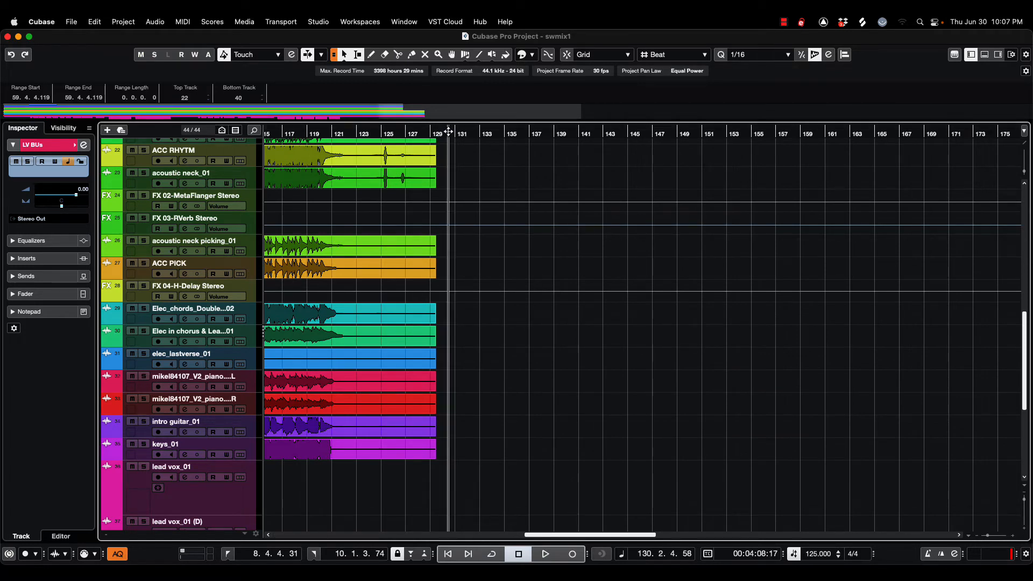
- Save the project under the new name swmix2
{"action": "left_click", "coordinate": [71, 21]}
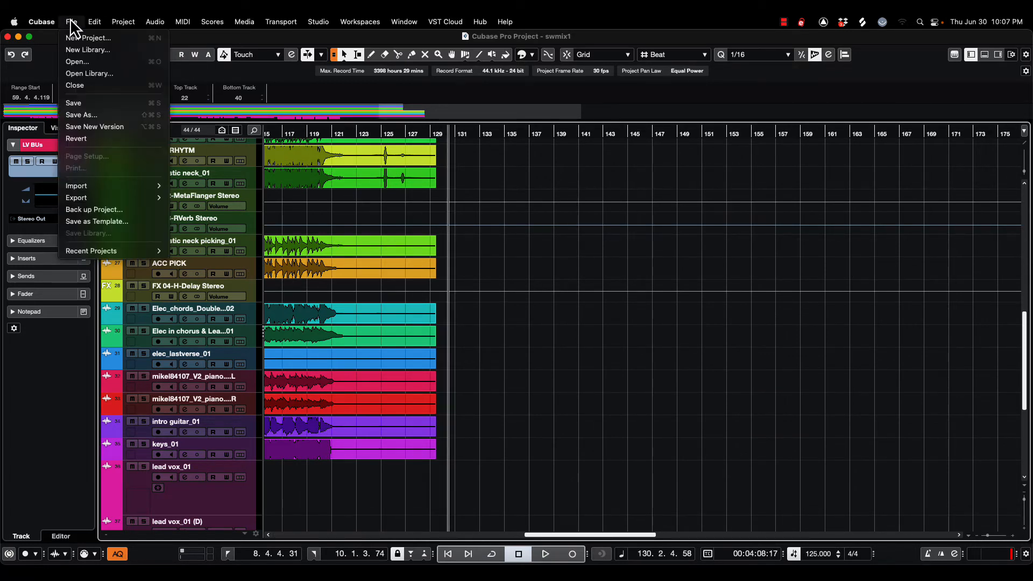
{"action": "left_click", "coordinate": [85, 115]}
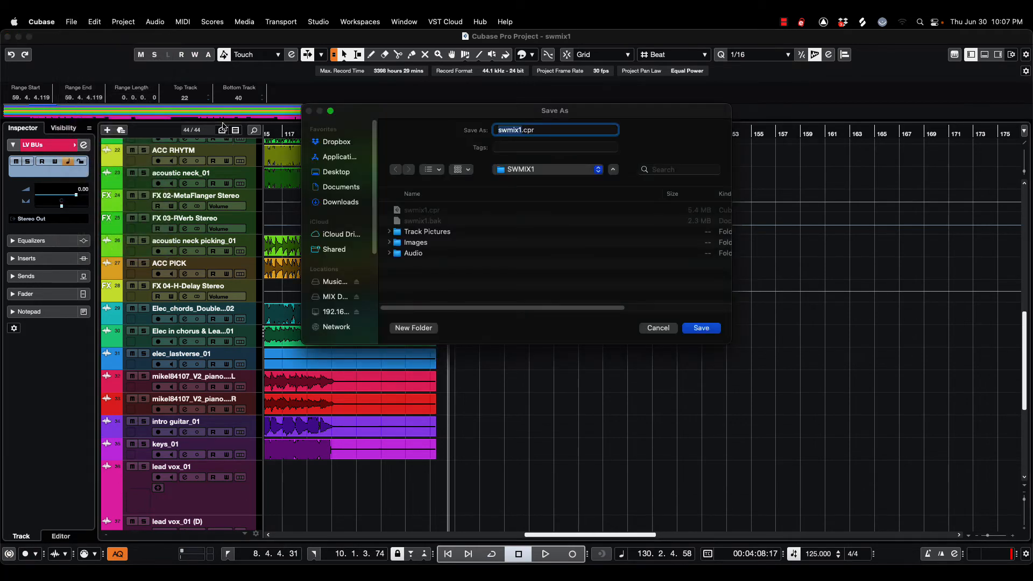
{"action": "key", "text": "Right"}
{"action": "key", "text": "Return"}
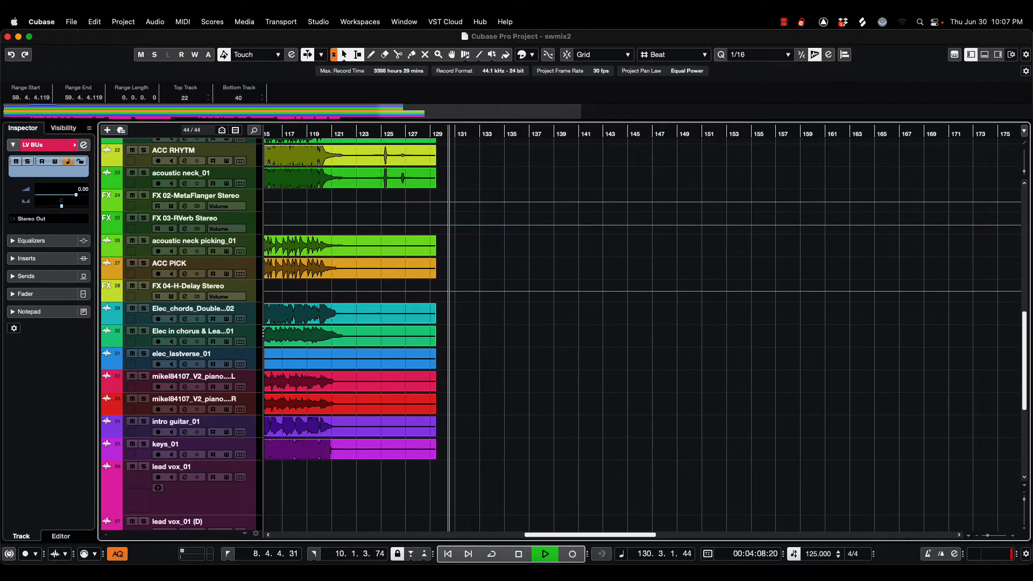
- Enable write automation on FX 05-H-Delay, FX 06-Lustrous Plates, BGV2, BGV1 and LV BUs, with playback stopped
{"action": "key", "text": "F3"}
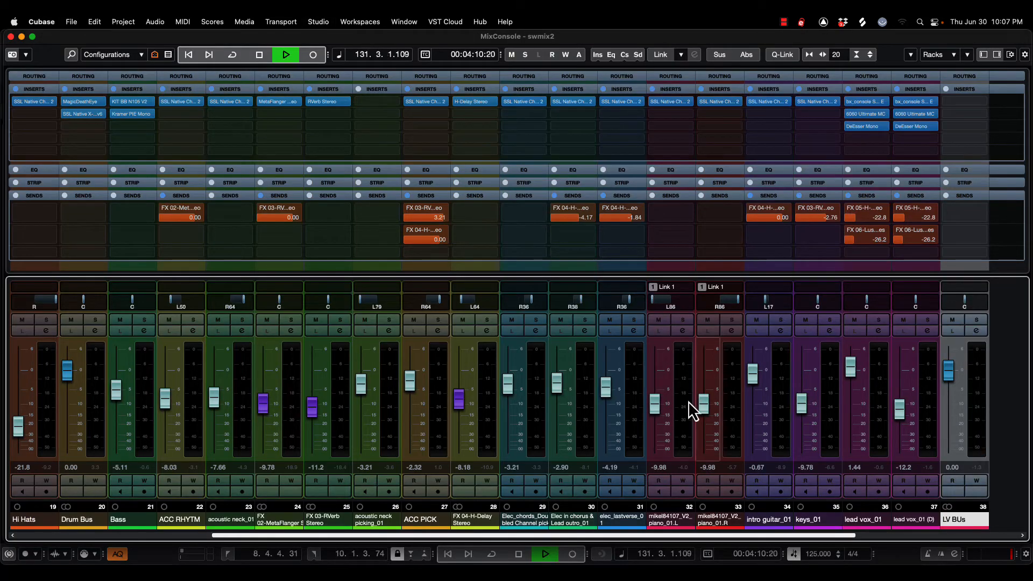
{"action": "left_click_drag", "start_coordinate": [701, 540], "coordinate": [881, 536]}
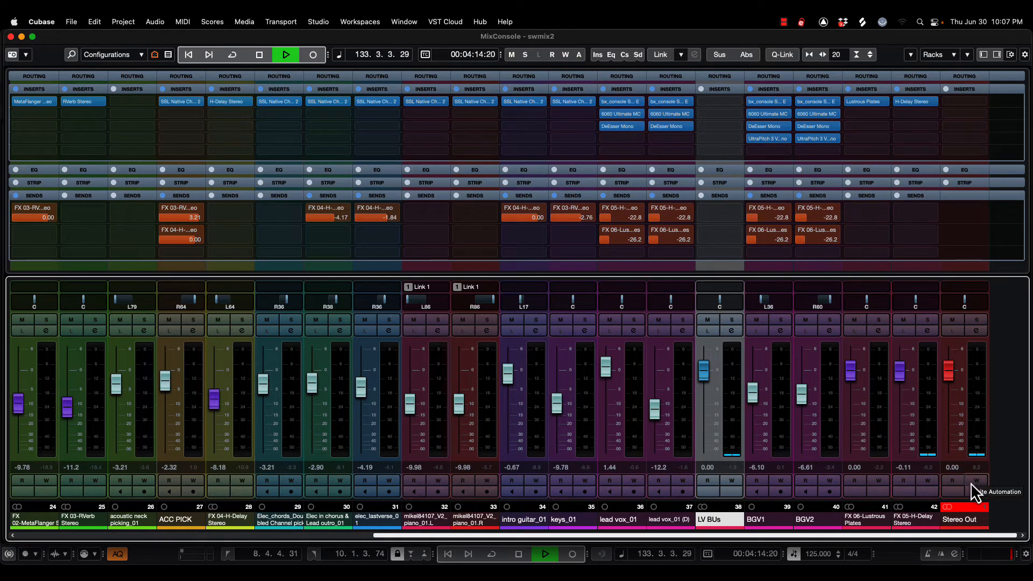
{"action": "left_click", "coordinate": [921, 478]}
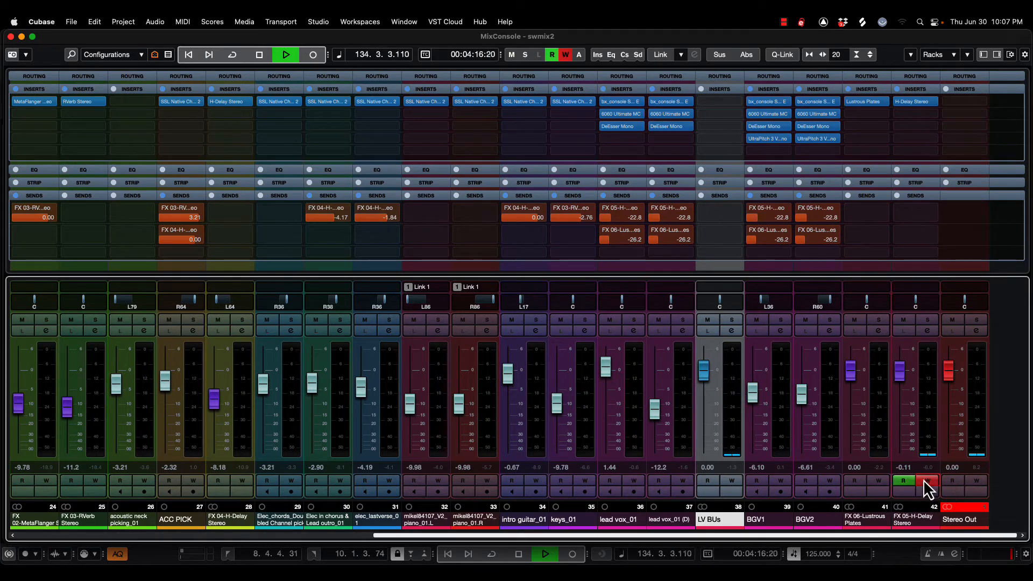
{"action": "key", "text": "space"}
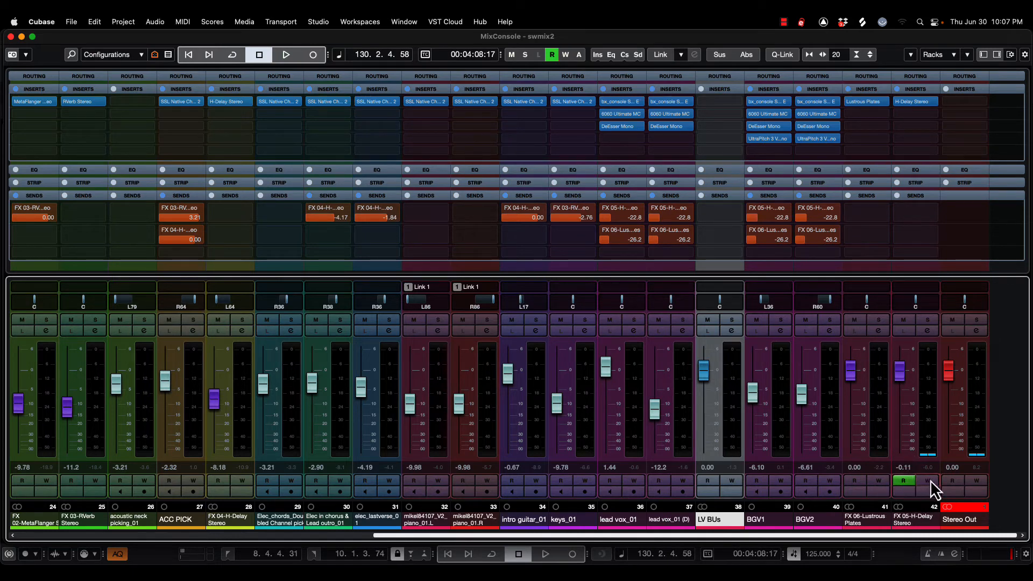
{"action": "left_click", "coordinate": [879, 480]}
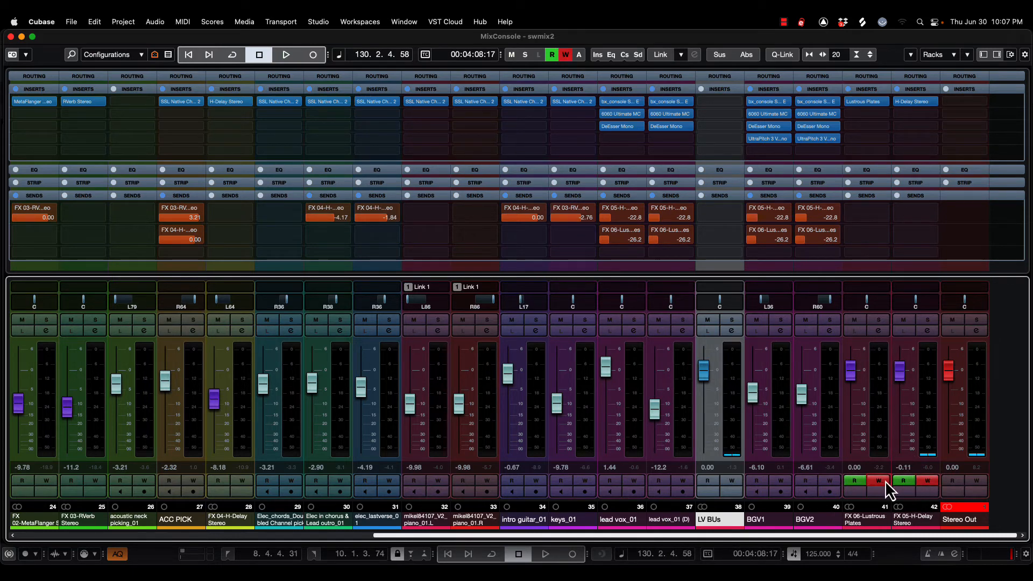
{"action": "left_click", "coordinate": [831, 480]}
{"action": "left_click", "coordinate": [780, 480]}
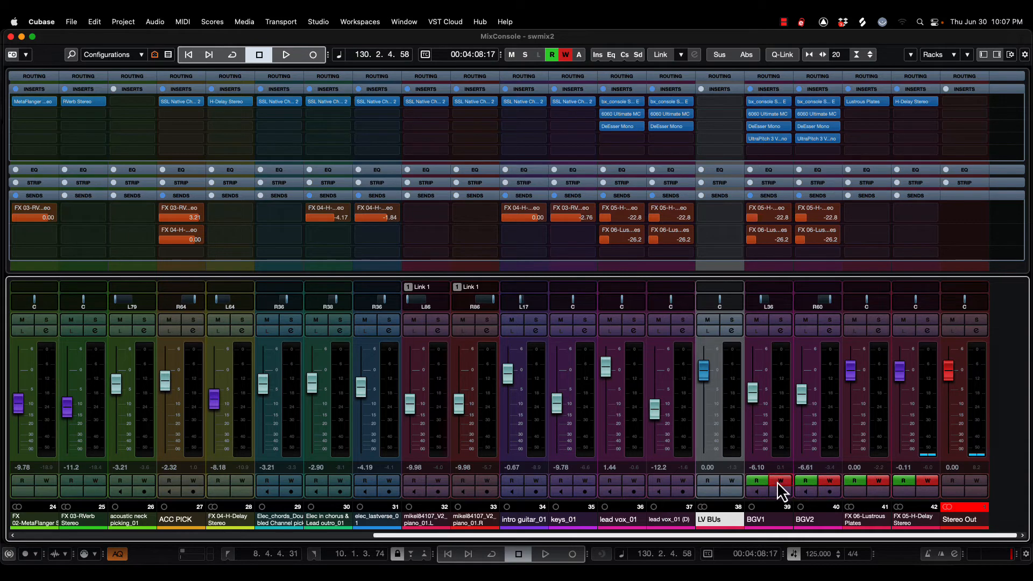
{"action": "left_click", "coordinate": [731, 481]}
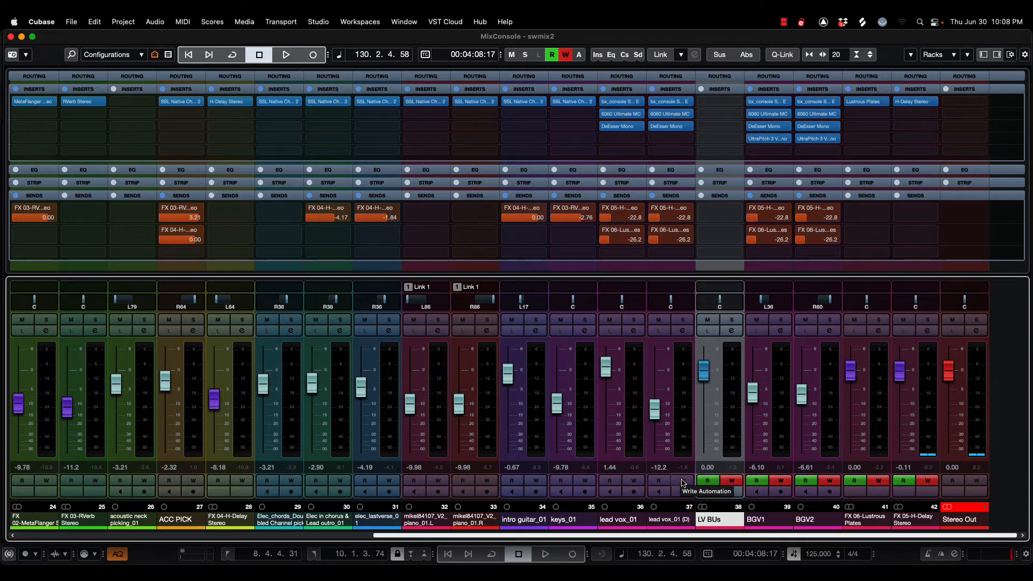
- Enable write automation on keys_01, intro guitar_01 and the linked left and right piano channels
{"action": "left_click", "coordinate": [587, 479]}
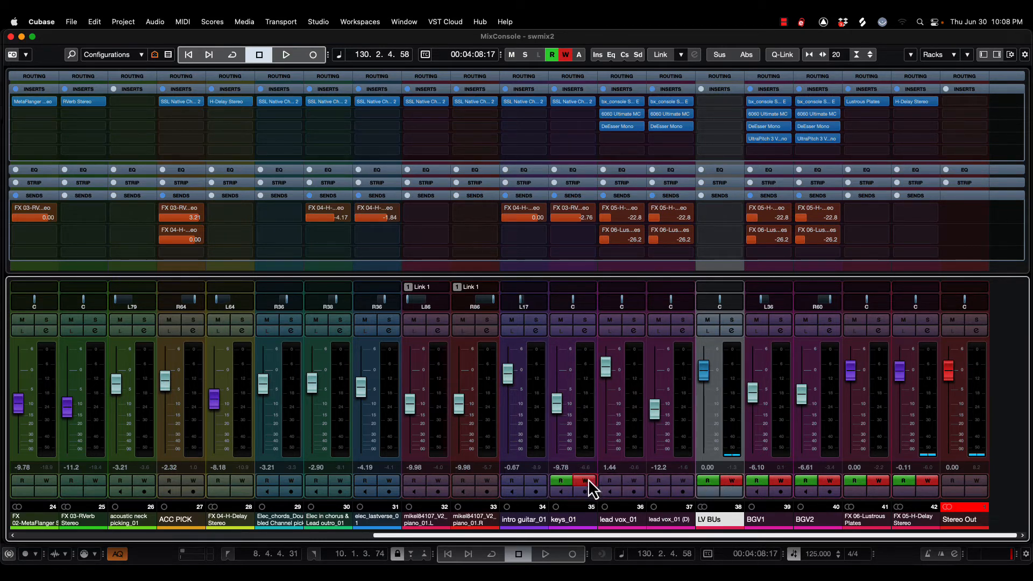
{"action": "left_click", "coordinate": [537, 480]}
{"action": "left_click", "coordinate": [492, 480]}
{"action": "left_click", "coordinate": [443, 480]}
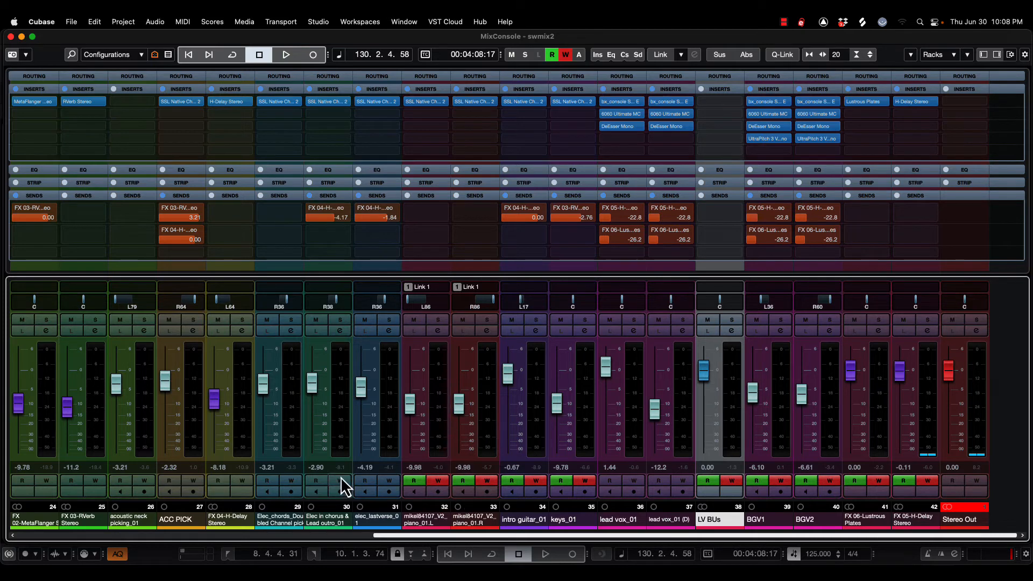
{"action": "left_click", "coordinate": [473, 525]}
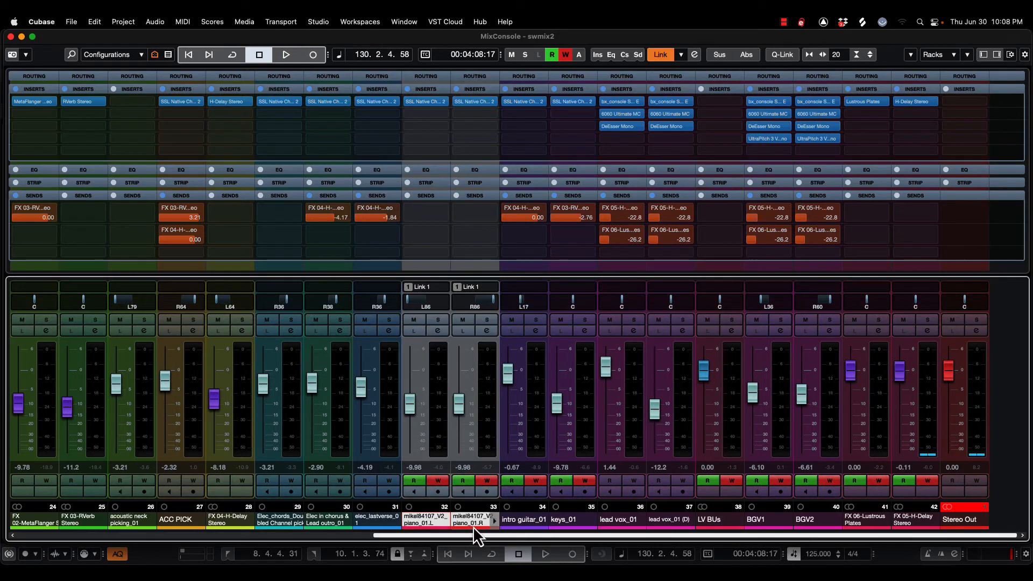
- Enable write automation on the three electric guitar channels, FX 04-H-Delay, ACC PICK and acoustic neck picking_01
{"action": "left_click", "coordinate": [389, 480]}
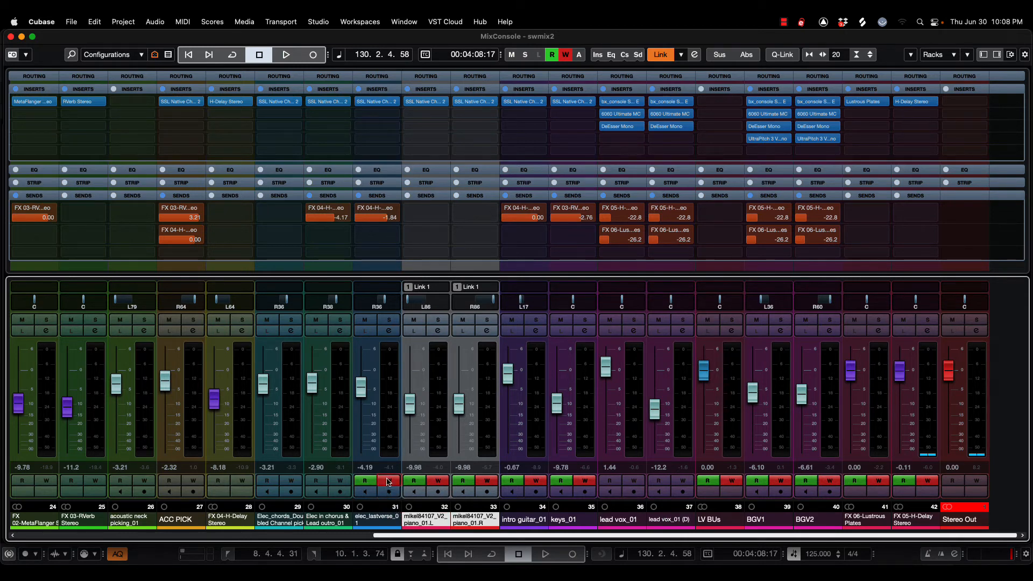
{"action": "left_click", "coordinate": [340, 480]}
{"action": "left_click", "coordinate": [291, 480]}
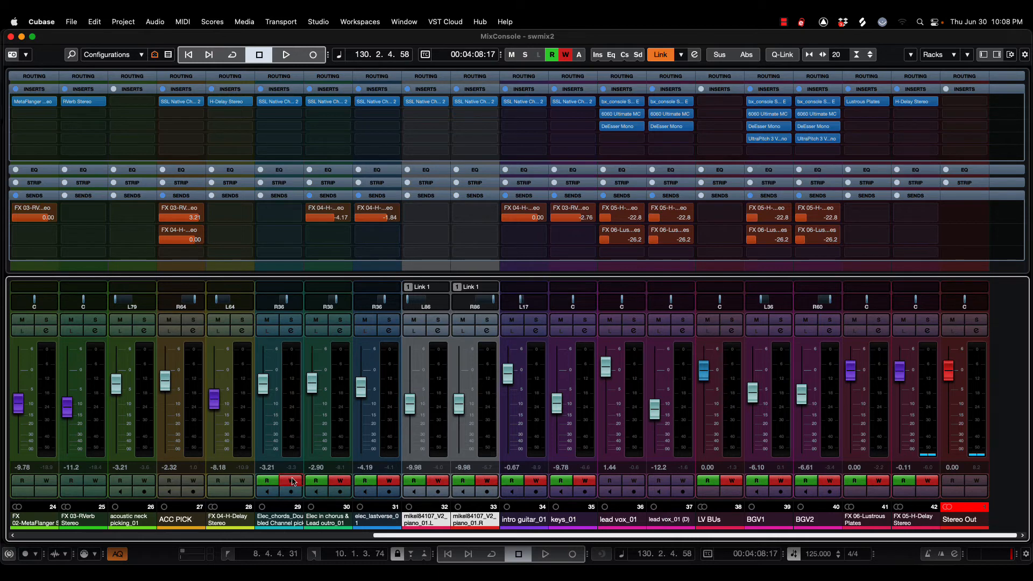
{"action": "left_click", "coordinate": [238, 479]}
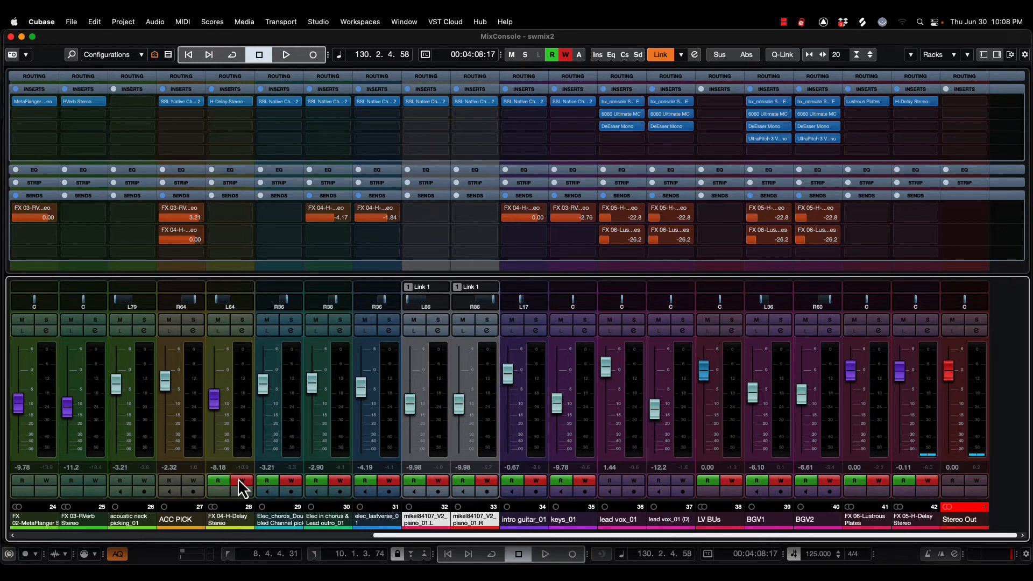
{"action": "left_click", "coordinate": [192, 480]}
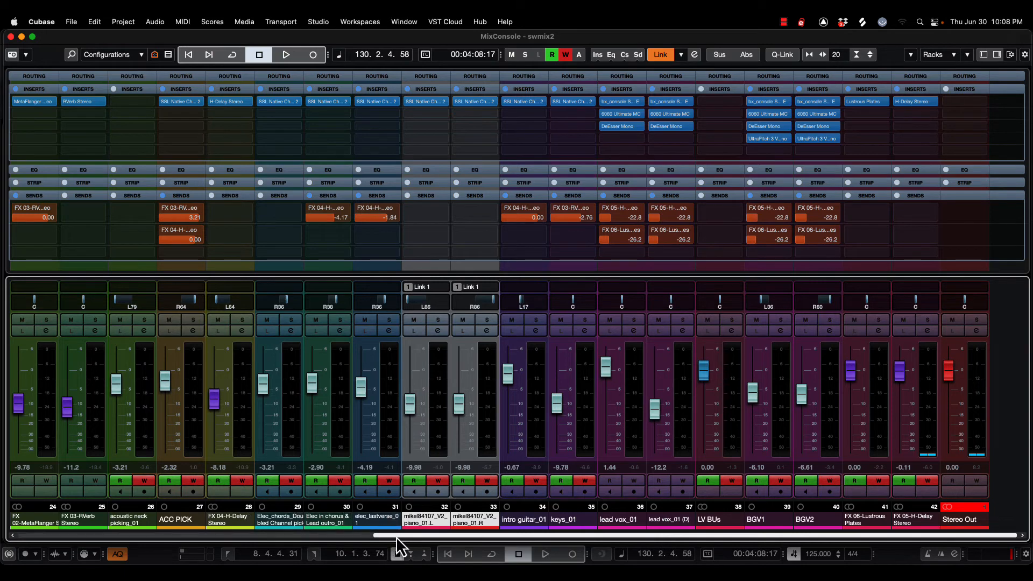
- Enable write automation on FX 03-RVerb, FX 02-MetaFlanger, acoustic neck_01, ACC RHYTM and Bass, leaving automation off on the Drum Bus
{"action": "left_click_drag", "start_coordinate": [396, 536], "coordinate": [260, 535]}
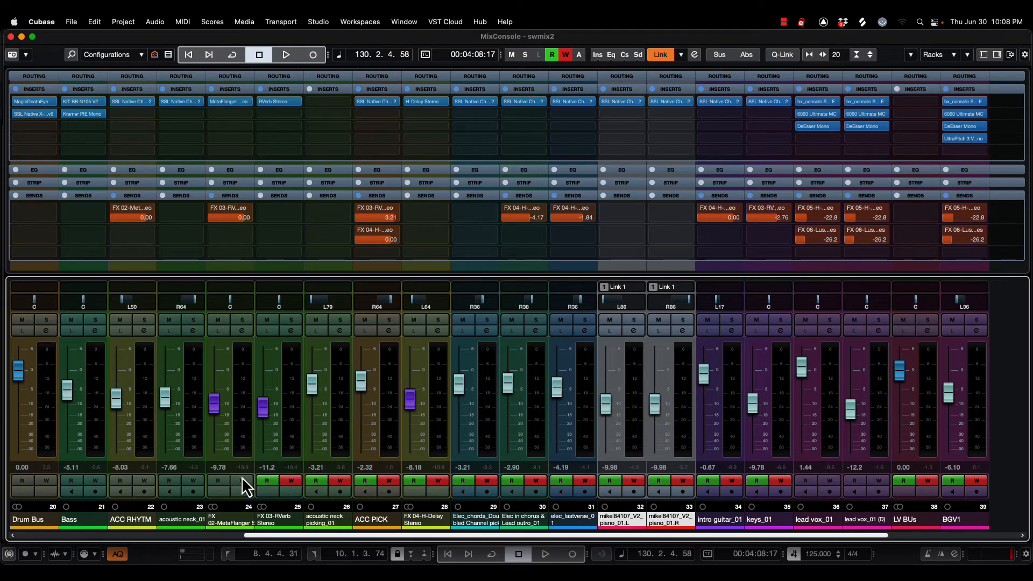
{"action": "left_click", "coordinate": [194, 481]}
{"action": "left_click", "coordinate": [143, 482]}
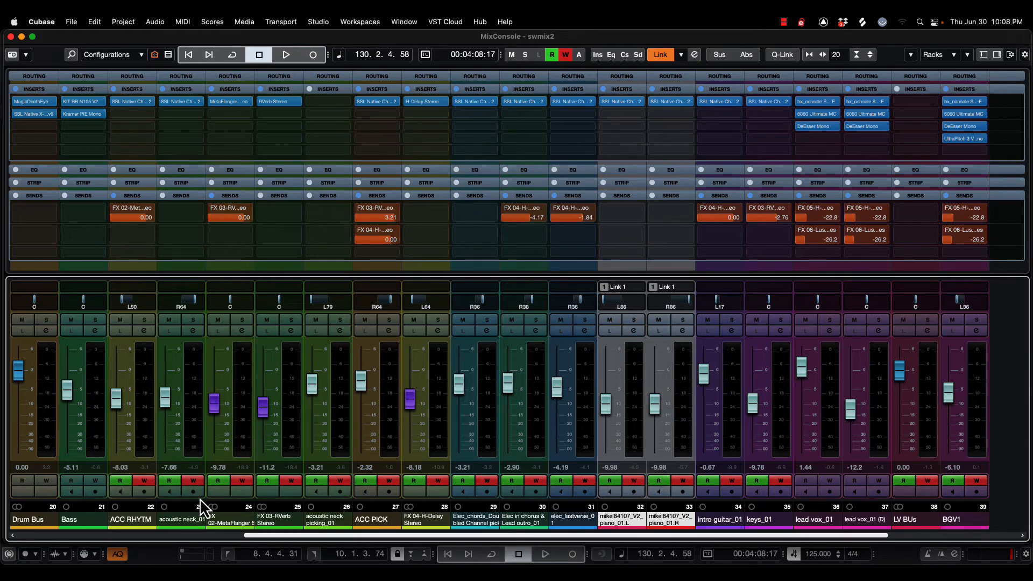
{"action": "left_click_drag", "start_coordinate": [289, 536], "coordinate": [210, 535]}
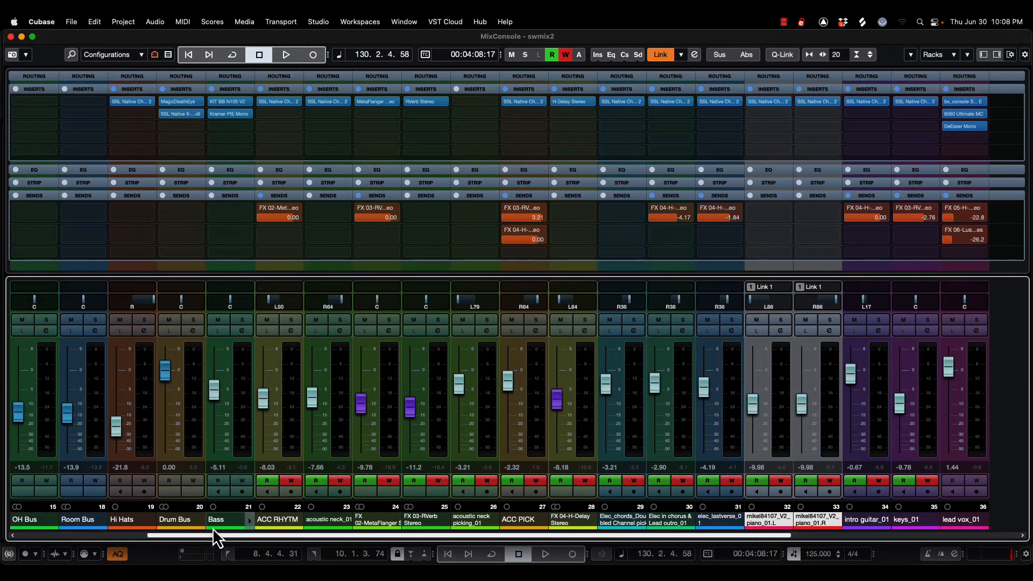
{"action": "left_click", "coordinate": [242, 480]}
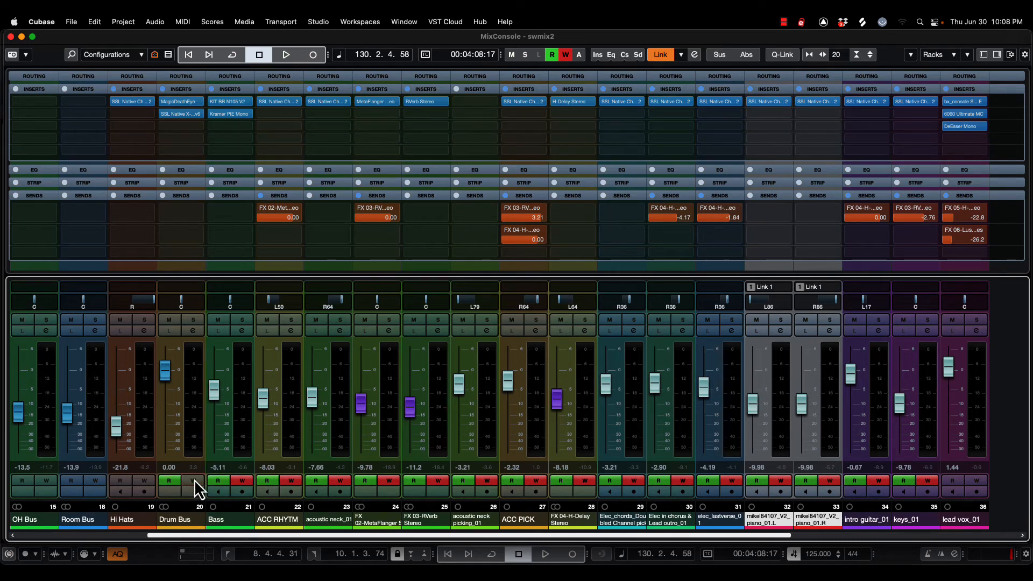
{"action": "left_click", "coordinate": [170, 479]}
{"action": "left_click_drag", "start_coordinate": [228, 536], "coordinate": [275, 539]}
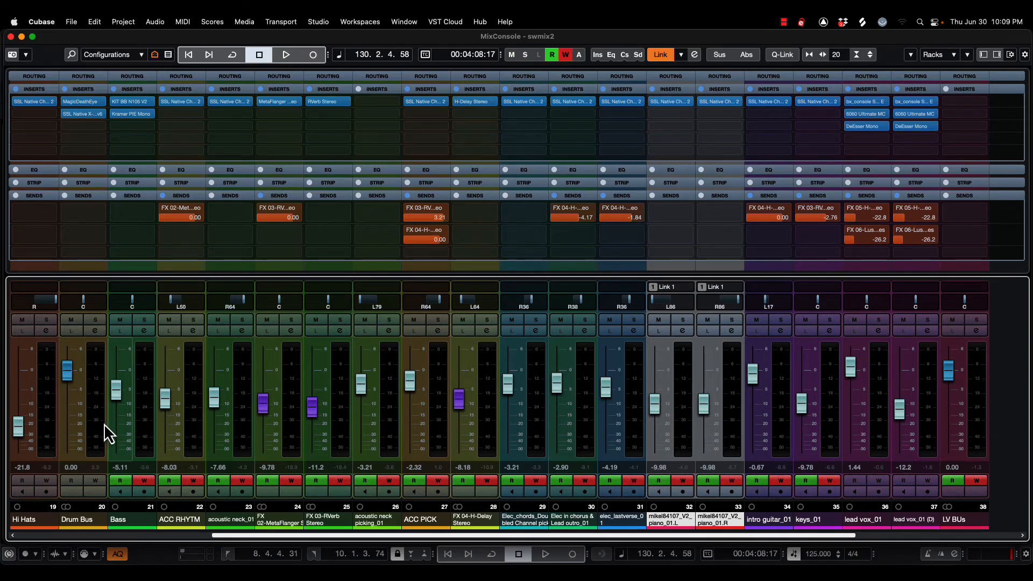
- Play from bar 130 and write fader moves from Bass through elec_lastverse_01, including Bass at -8.59, ACC RHYTM at -14.4 and ACC PICK at -9.98
{"action": "key", "text": "space"}
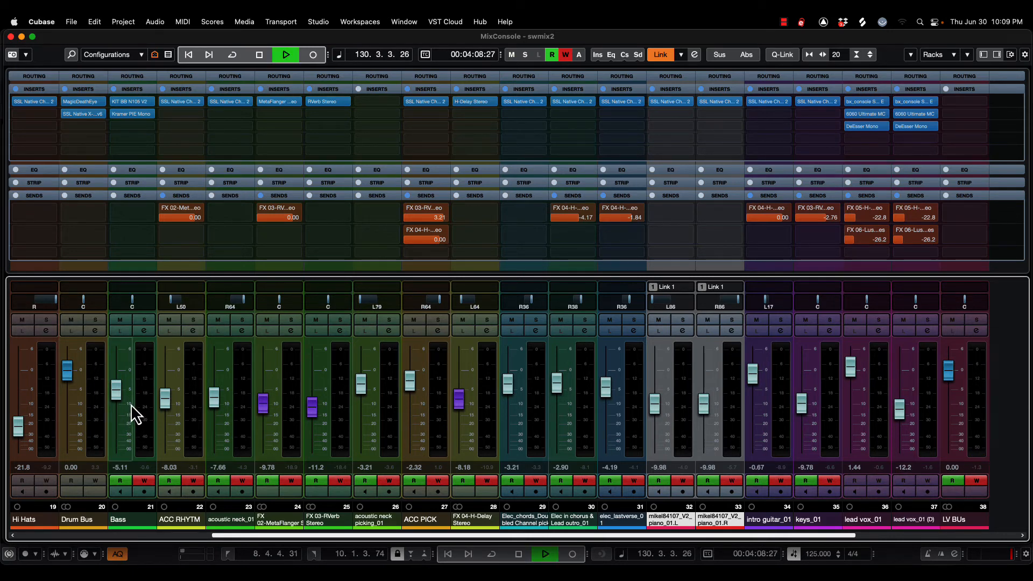
{"action": "left_click_drag", "start_coordinate": [118, 394], "coordinate": [121, 372]}
{"action": "left_click_drag", "start_coordinate": [122, 413], "coordinate": [171, 426]}
{"action": "left_click_drag", "start_coordinate": [217, 401], "coordinate": [603, 384]}
{"action": "left_click", "coordinate": [457, 401]}
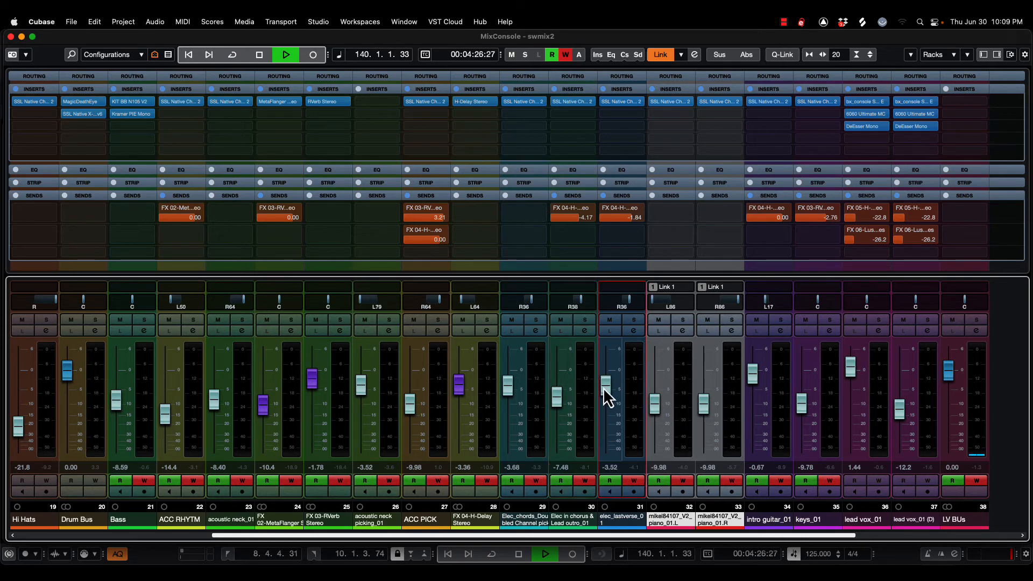
- Write fader moves setting the linked pianos to -10.6, intro guitar_01 to -7.48, keys_01 to -8.98 and LV BUs to -7.66
{"action": "left_click_drag", "start_coordinate": [653, 415], "coordinate": [648, 393]}
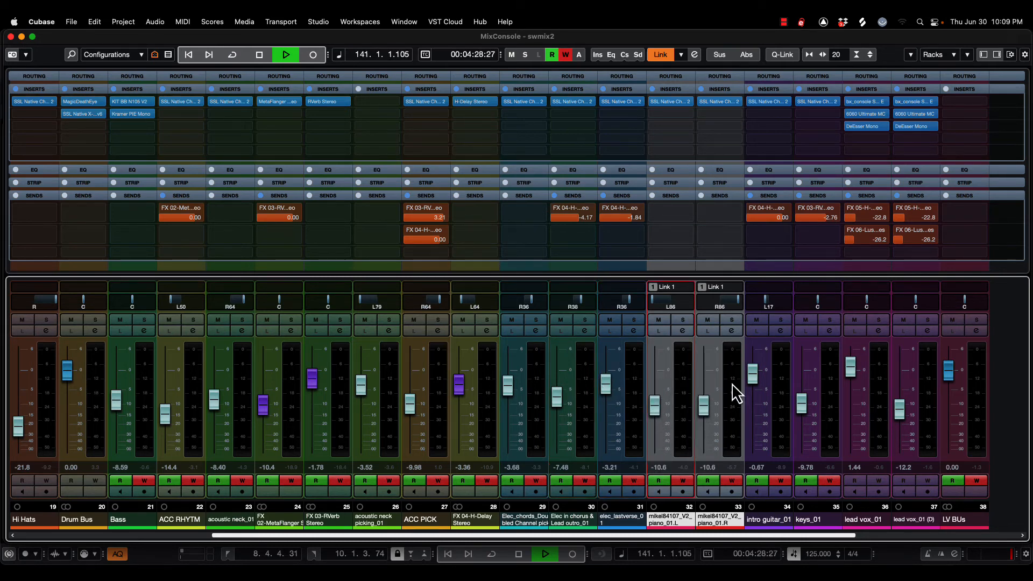
{"action": "left_click_drag", "start_coordinate": [752, 376], "coordinate": [815, 408]}
{"action": "left_click_drag", "start_coordinate": [948, 371], "coordinate": [950, 414]}
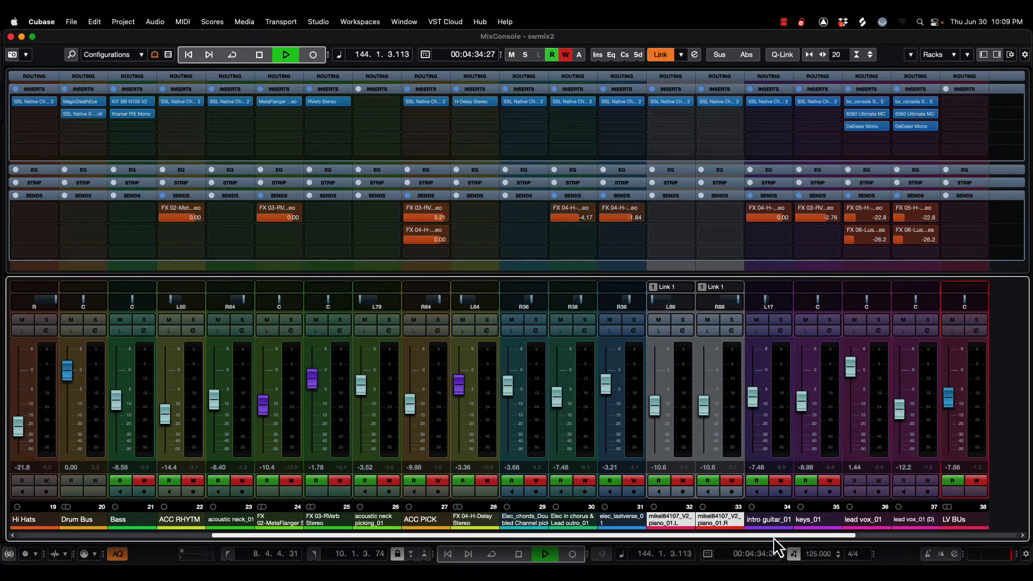
- Write fader moves for LV BUs to -10.6, BGV1 to -9.57, BGV2 to -10.8, FX 06 to -4.73 and FX 05 to -2.75, and stop playback
{"action": "left_click_drag", "start_coordinate": [773, 537], "coordinate": [1018, 536]}
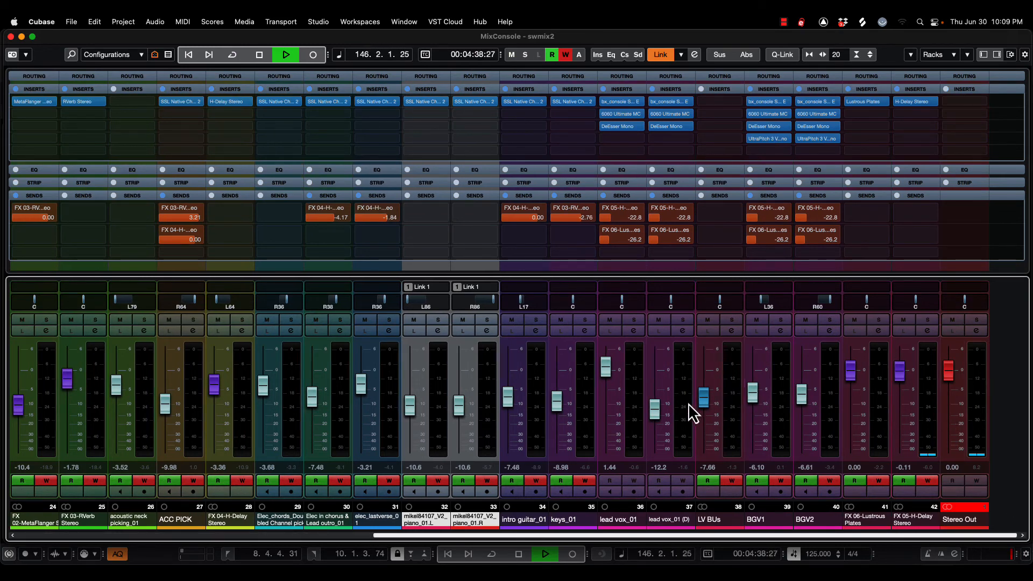
{"action": "left_click_drag", "start_coordinate": [702, 400], "coordinate": [815, 422]}
{"action": "left_click_drag", "start_coordinate": [850, 371], "coordinate": [902, 388]}
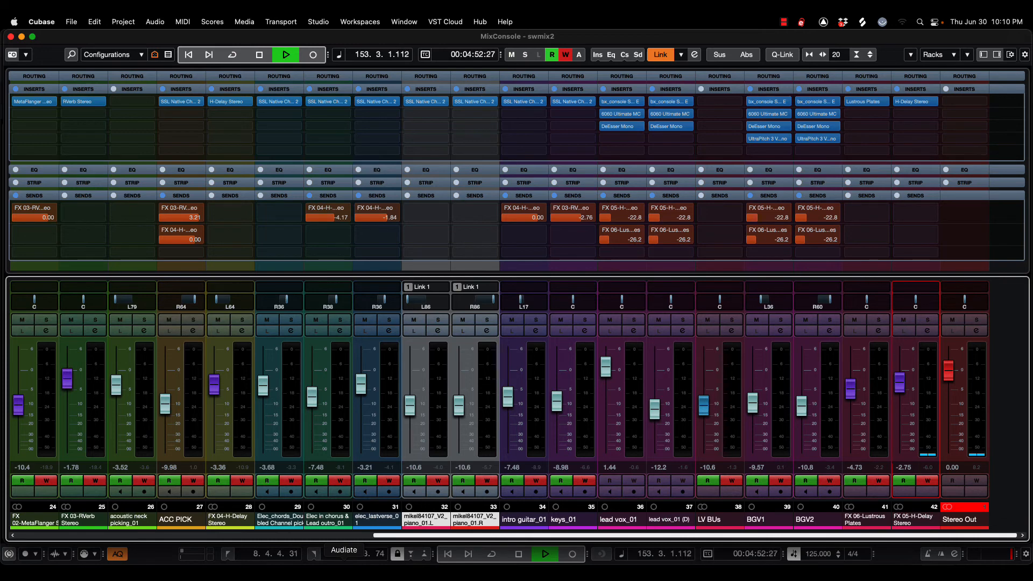
{"action": "key", "text": "space"}
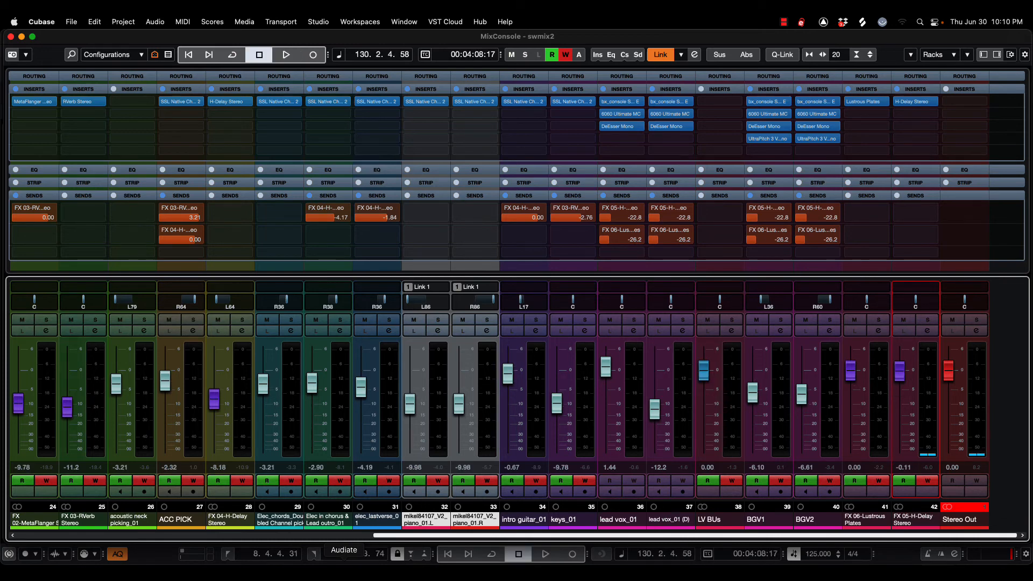
- Examine the volume automation written after the song's end on the vocal and FX tracks, with the whole song in view
{"action": "key", "text": "F3"}
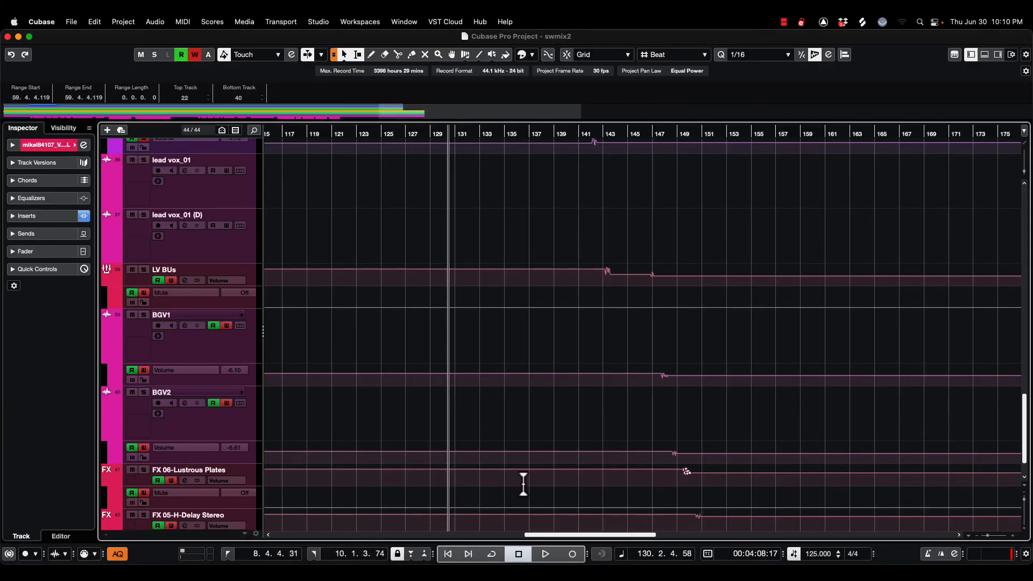
{"action": "key", "text": "g"}
{"action": "key", "text": "g"}
{"action": "key", "text": "g"}
{"action": "key", "text": "g"}
{"action": "key", "text": "g"}
{"action": "key", "text": "g"}
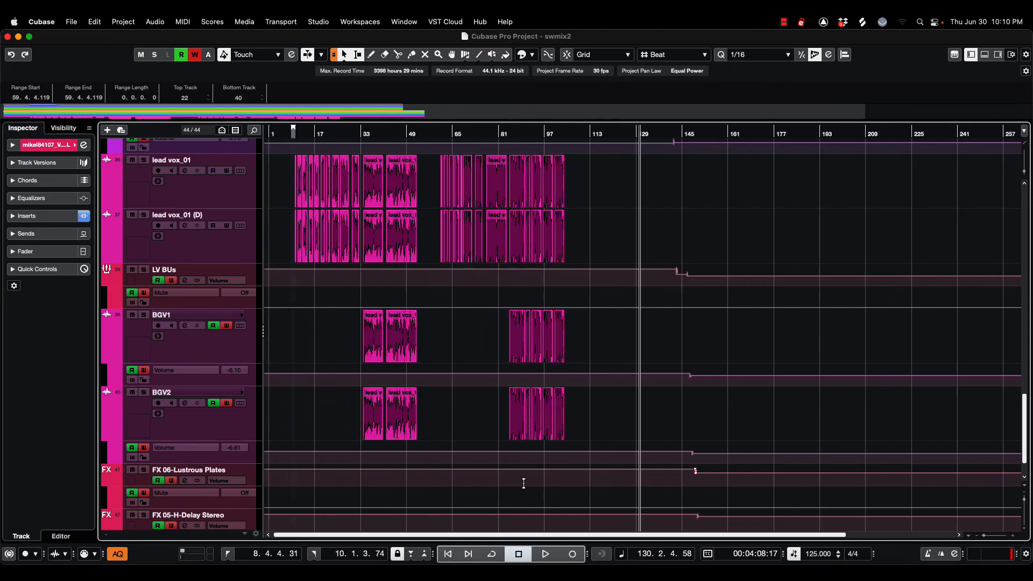
{"action": "key", "text": "g"}
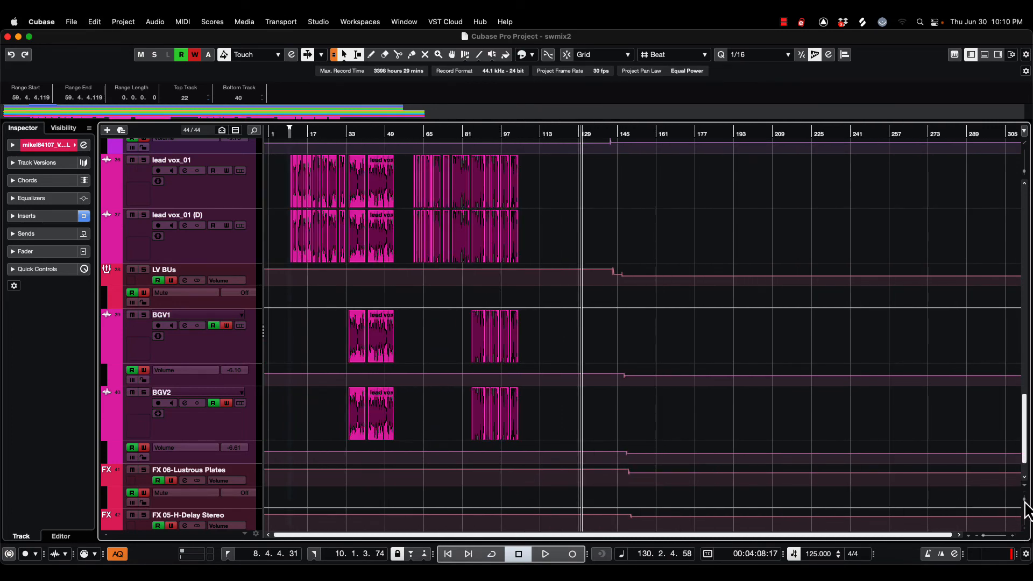
- Reduce the track heights and review the volume automation after the song's end across the tracks from Bass to FX 05
{"action": "left_click_drag", "start_coordinate": [1024, 503], "coordinate": [1022, 500]}
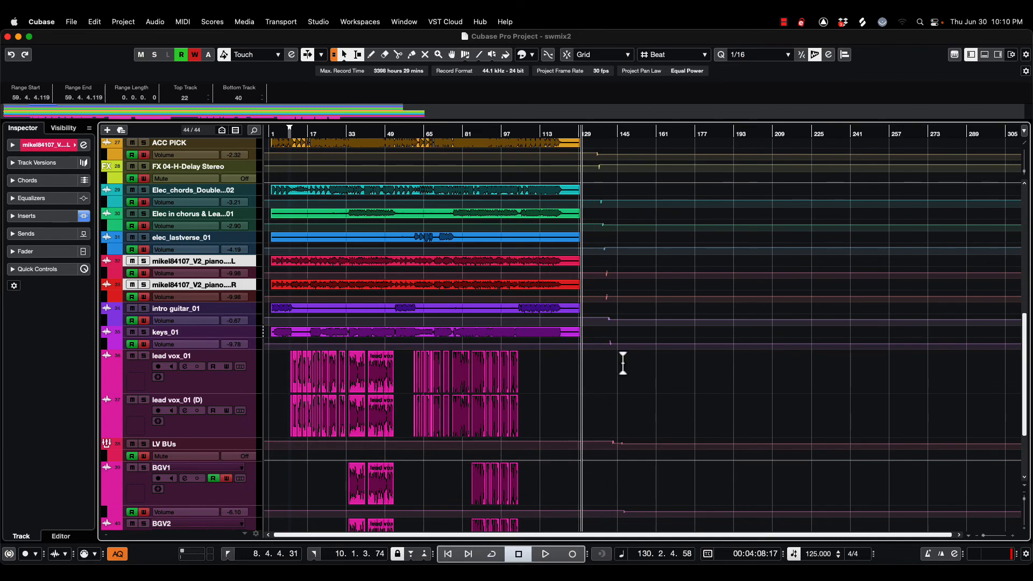
{"action": "scroll", "coordinate": [617, 412], "scroll_direction": "down", "scroll_amount": 5}
{"action": "scroll", "coordinate": [619, 412], "scroll_direction": "up", "scroll_amount": 15}
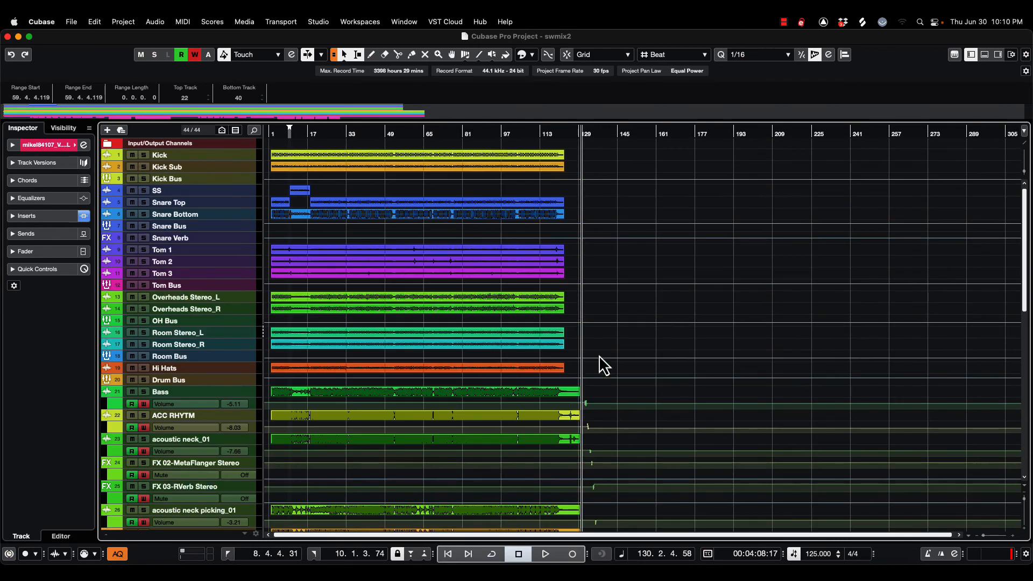
{"action": "scroll", "coordinate": [636, 408], "scroll_direction": "down", "scroll_amount": 15}
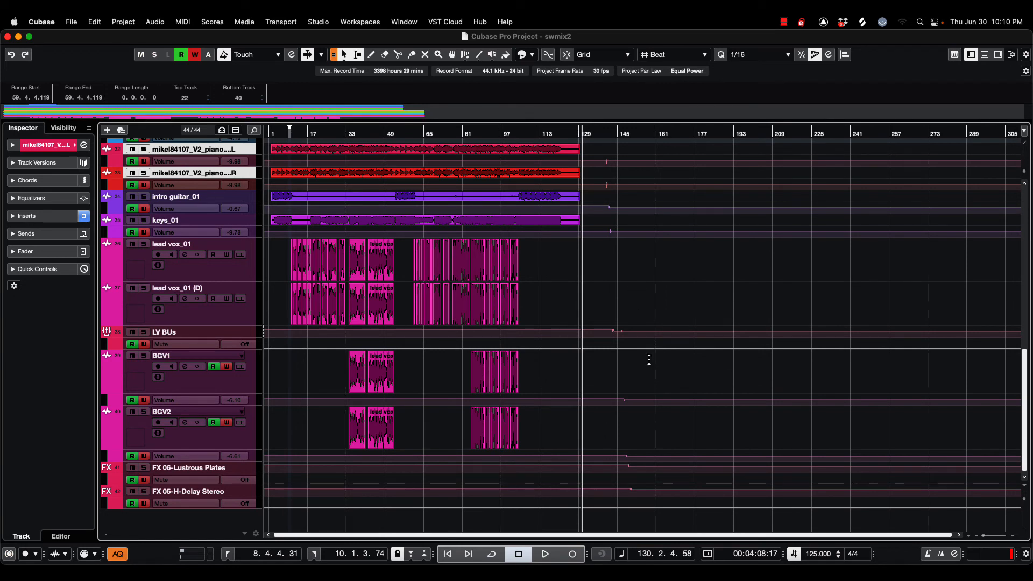
- Return to the project start and disable automation write in the mixer on Bass, ACC RHYTM, acoustic neck_01, FX 02 and FX 03
{"action": "key", "text": "Home"}
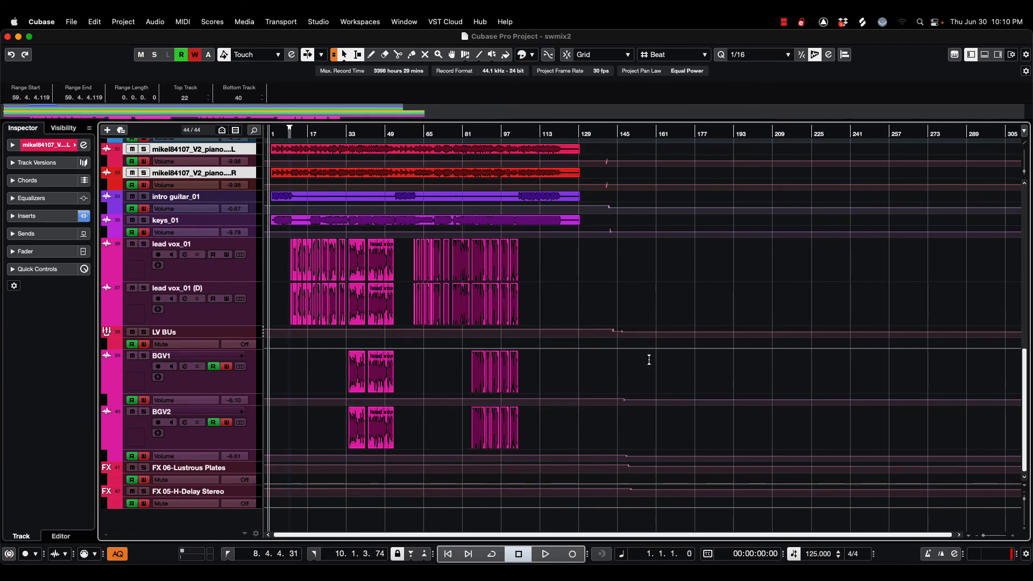
{"action": "key", "text": "F3"}
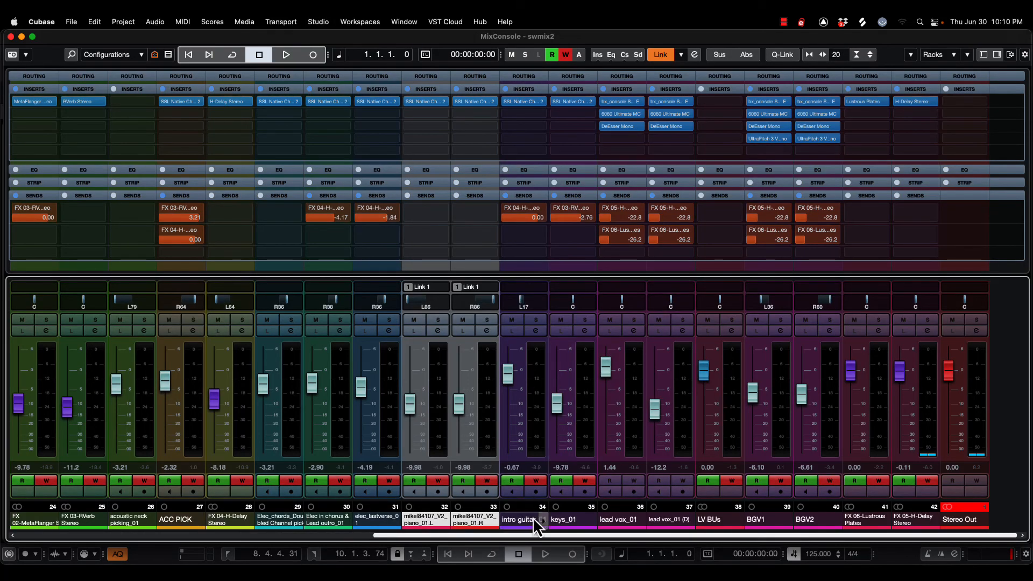
{"action": "left_click_drag", "start_coordinate": [524, 536], "coordinate": [239, 536]}
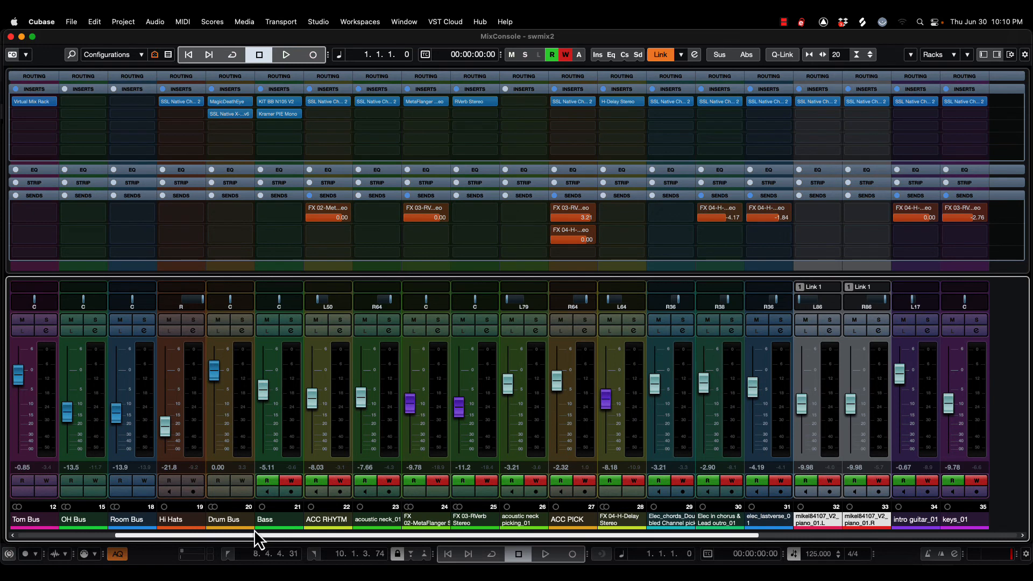
{"action": "left_click", "coordinate": [253, 529]}
{"action": "left_click", "coordinate": [211, 442]}
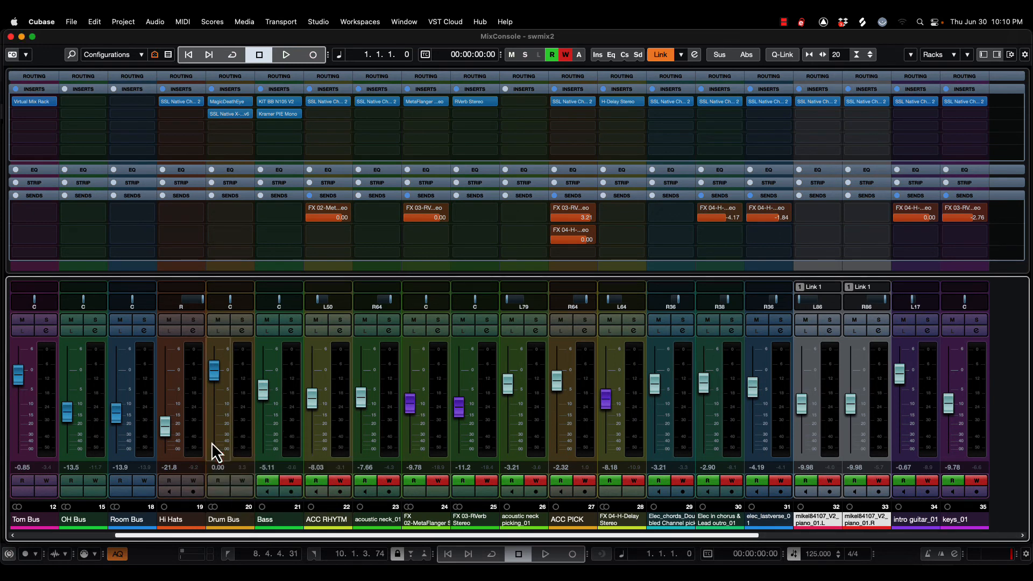
{"action": "left_click", "coordinate": [291, 480]}
{"action": "left_click", "coordinate": [340, 480]}
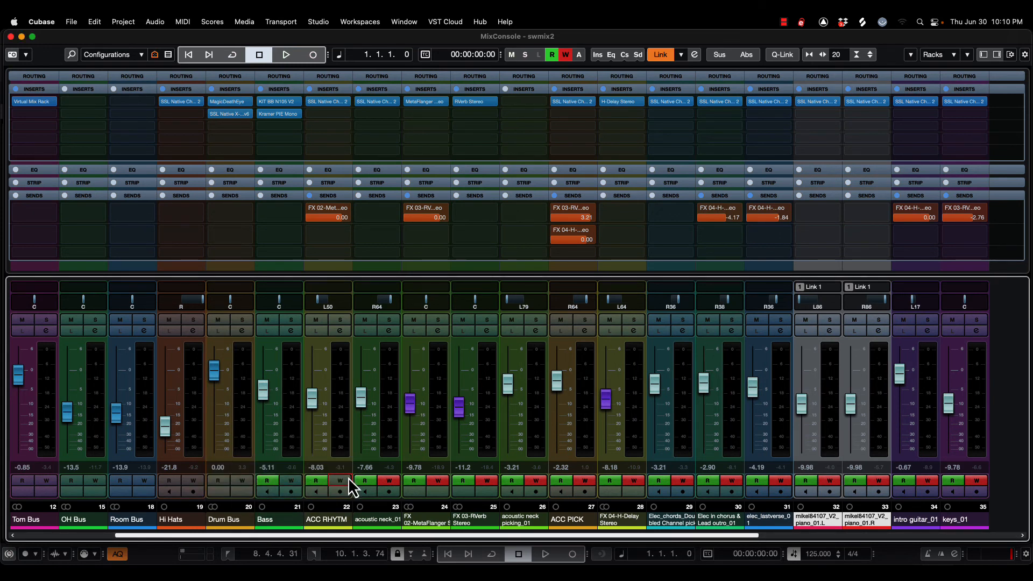
{"action": "left_click", "coordinate": [389, 481]}
{"action": "left_click", "coordinate": [438, 481]}
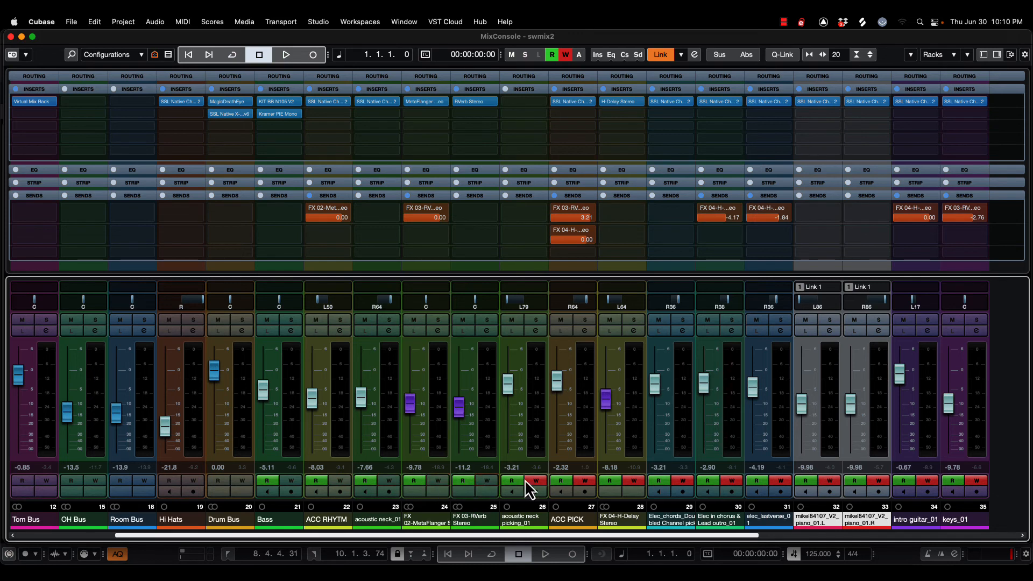
- Disable automation write on the channels from acoustic neck picking_01 through keys_01, including both linked pianos
{"action": "left_click", "coordinate": [683, 480]}
{"action": "left_click", "coordinate": [731, 480]}
{"action": "left_click", "coordinate": [780, 480]}
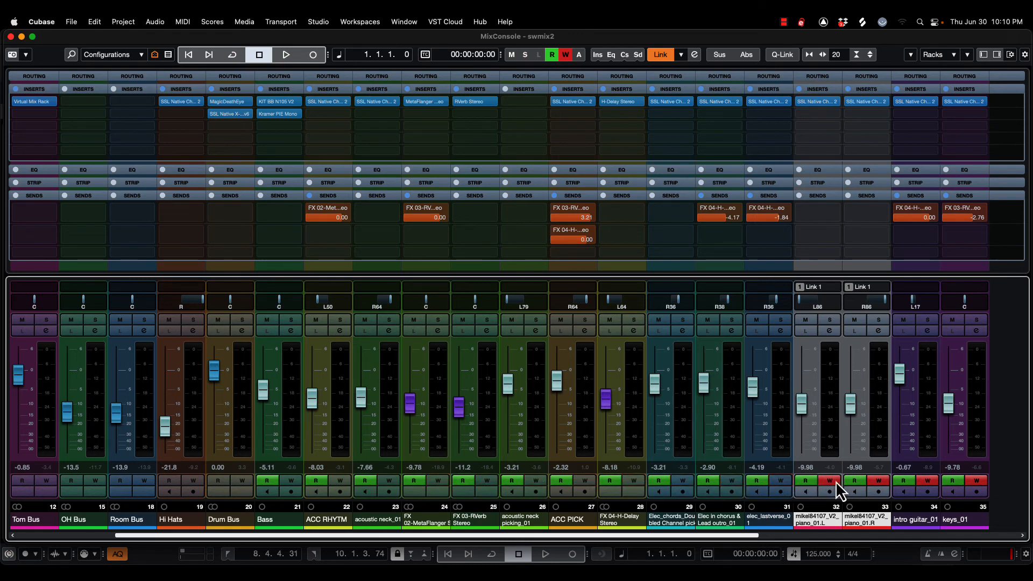
{"action": "left_click", "coordinate": [878, 480]}
{"action": "left_click", "coordinate": [927, 480]}
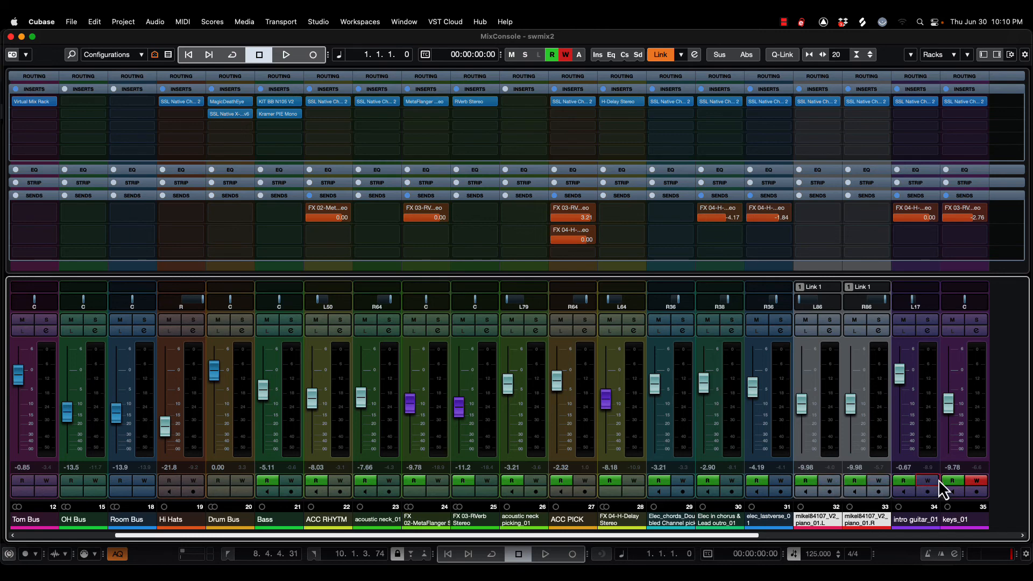
{"action": "left_click", "coordinate": [971, 482]}
- Disable automation write on LV BUs, BGV1, BGV2, FX 06-Lustrous Plates and FX 05-H-Delay Stereo
{"action": "left_click_drag", "start_coordinate": [738, 536], "coordinate": [848, 537]}
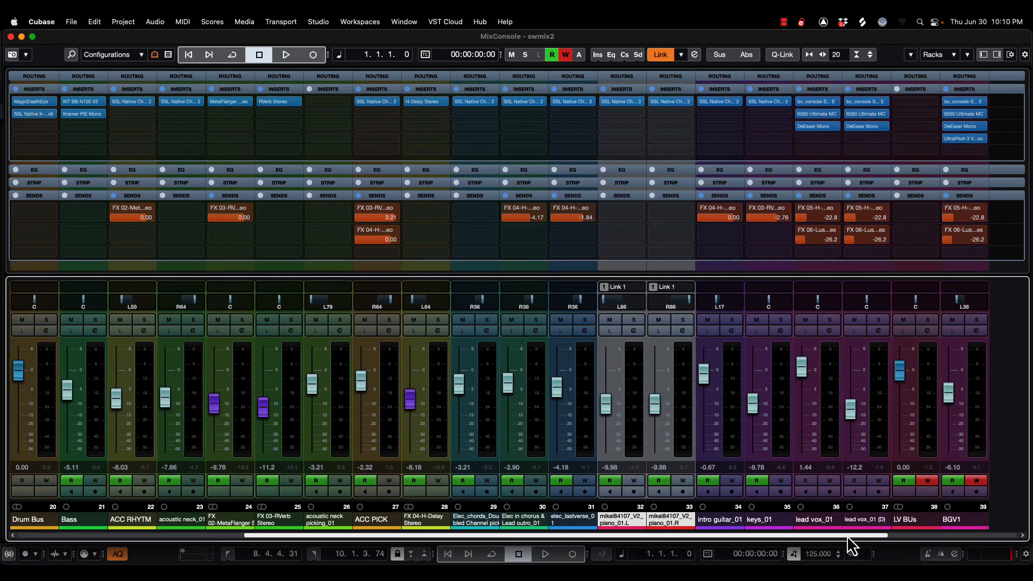
{"action": "scroll", "coordinate": [850, 533], "scroll_direction": "right", "scroll_amount": 3}
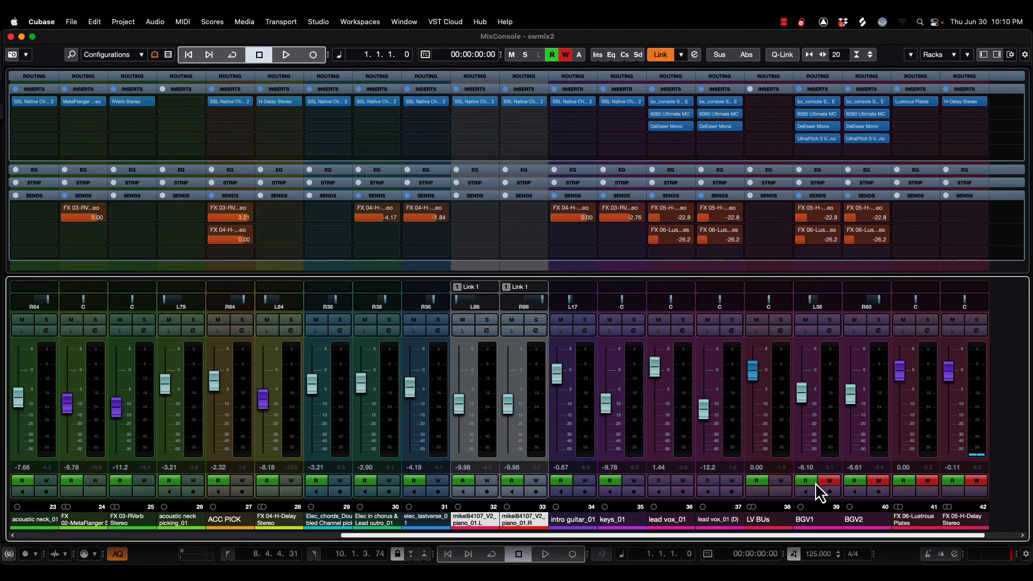
{"action": "left_click", "coordinate": [977, 481]}
{"action": "left_click_drag", "start_coordinate": [887, 537], "coordinate": [998, 532]}
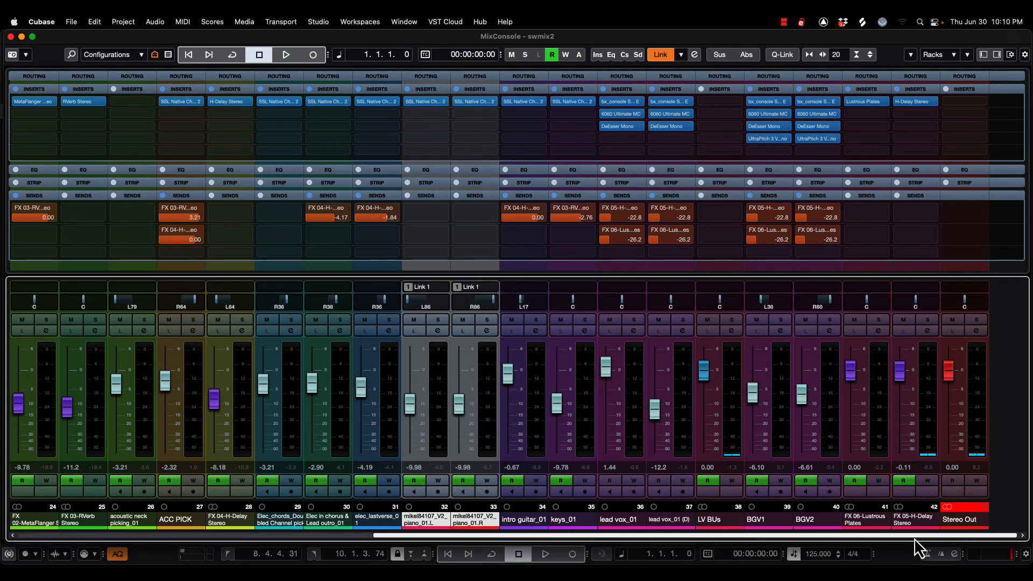
- Play from the start, enable automation write on ACC RHYTM, ride its volume fader, stop playback and disable its automation write
{"action": "left_click_drag", "start_coordinate": [914, 536], "coordinate": [606, 537]}
{"action": "key", "text": "space"}
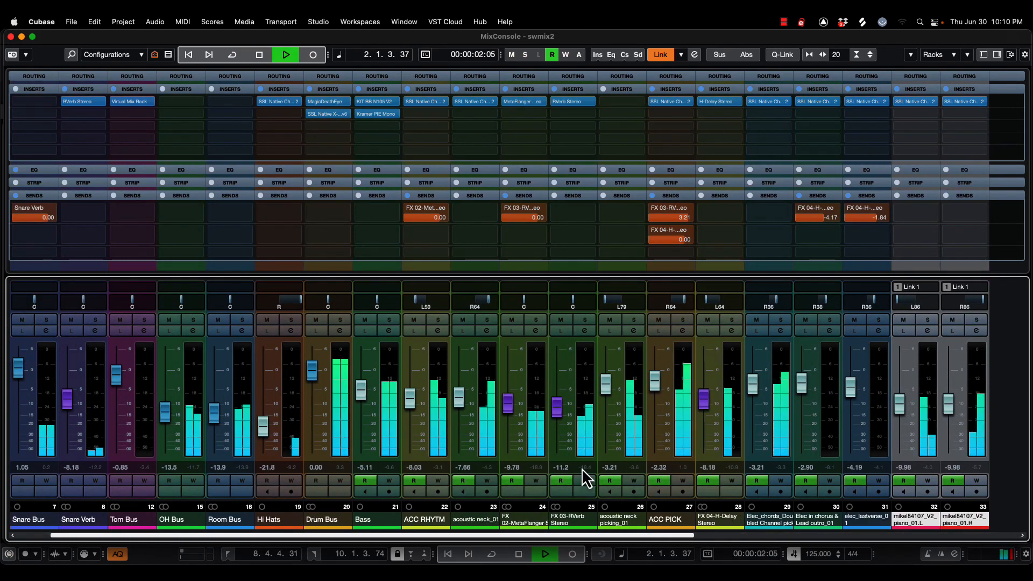
{"action": "left_click", "coordinate": [438, 480]}
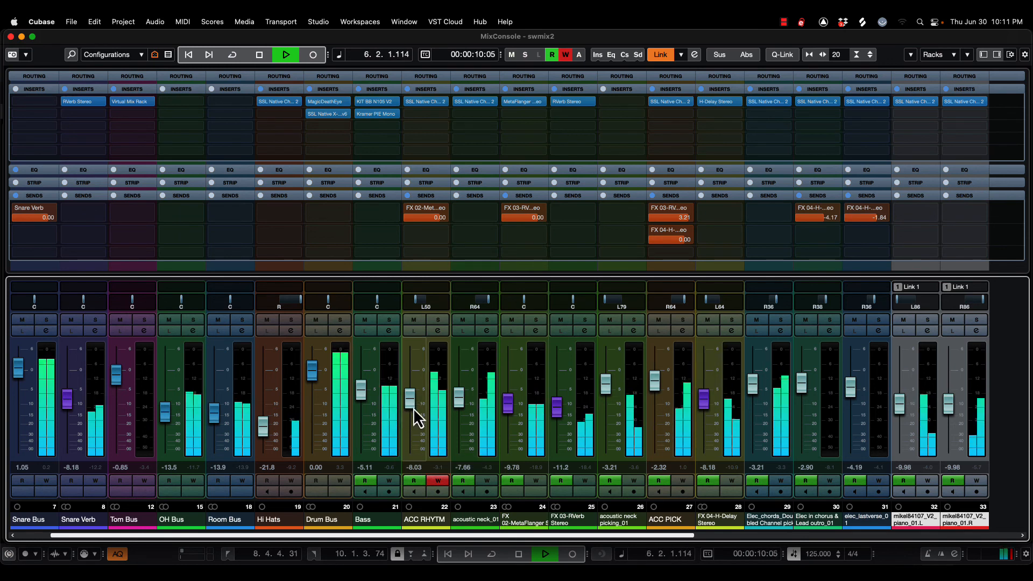
{"action": "left_click_drag", "start_coordinate": [410, 406], "coordinate": [412, 424]}
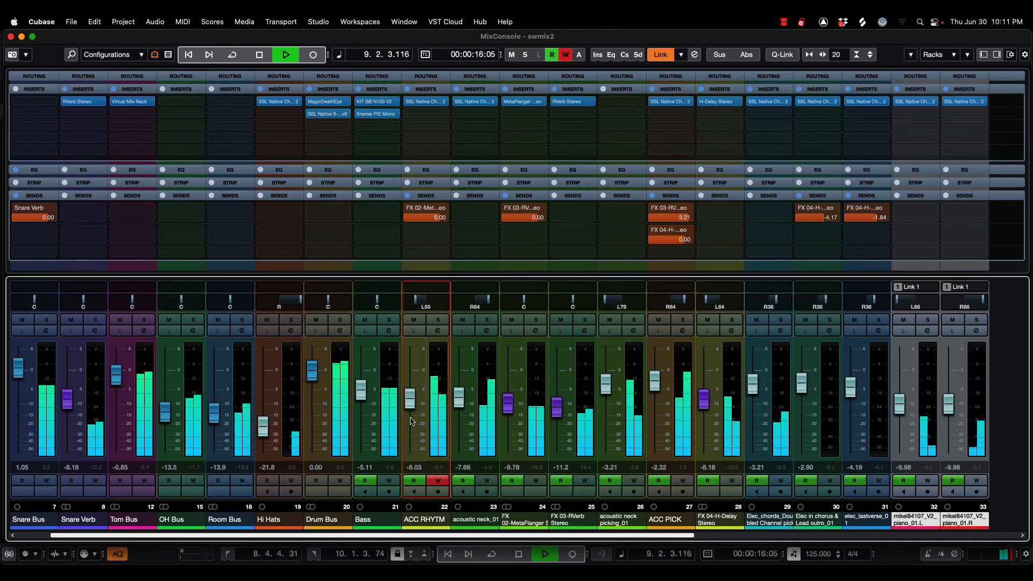
{"action": "key", "text": "space"}
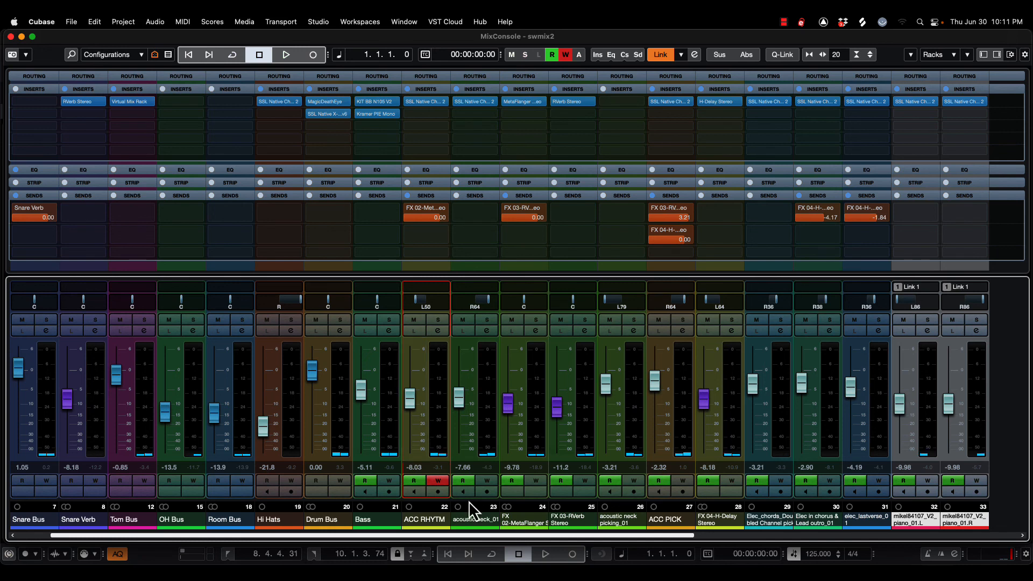
{"action": "left_click", "coordinate": [437, 479]}
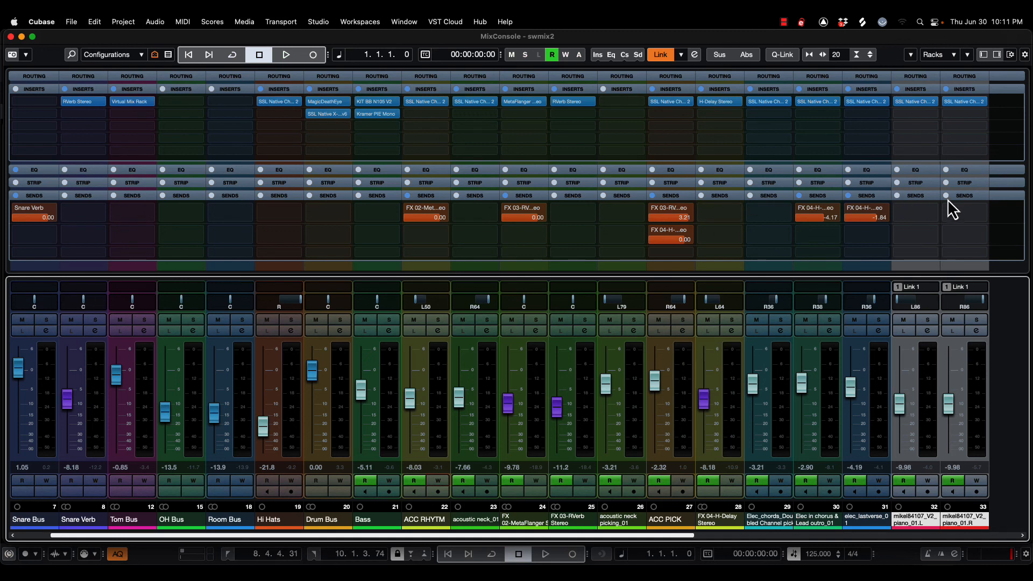
{"action": "left_click", "coordinate": [783, 23]}
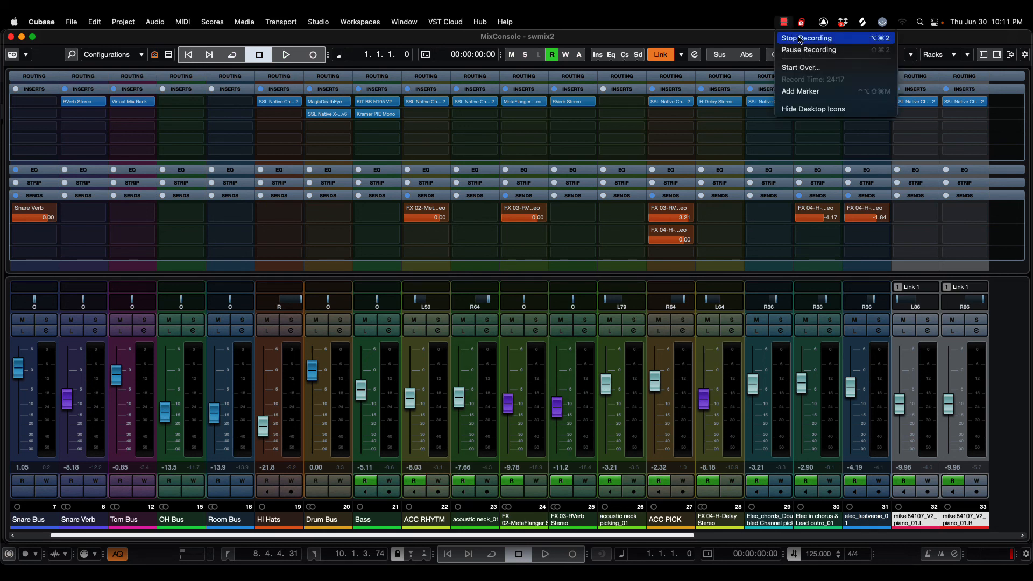